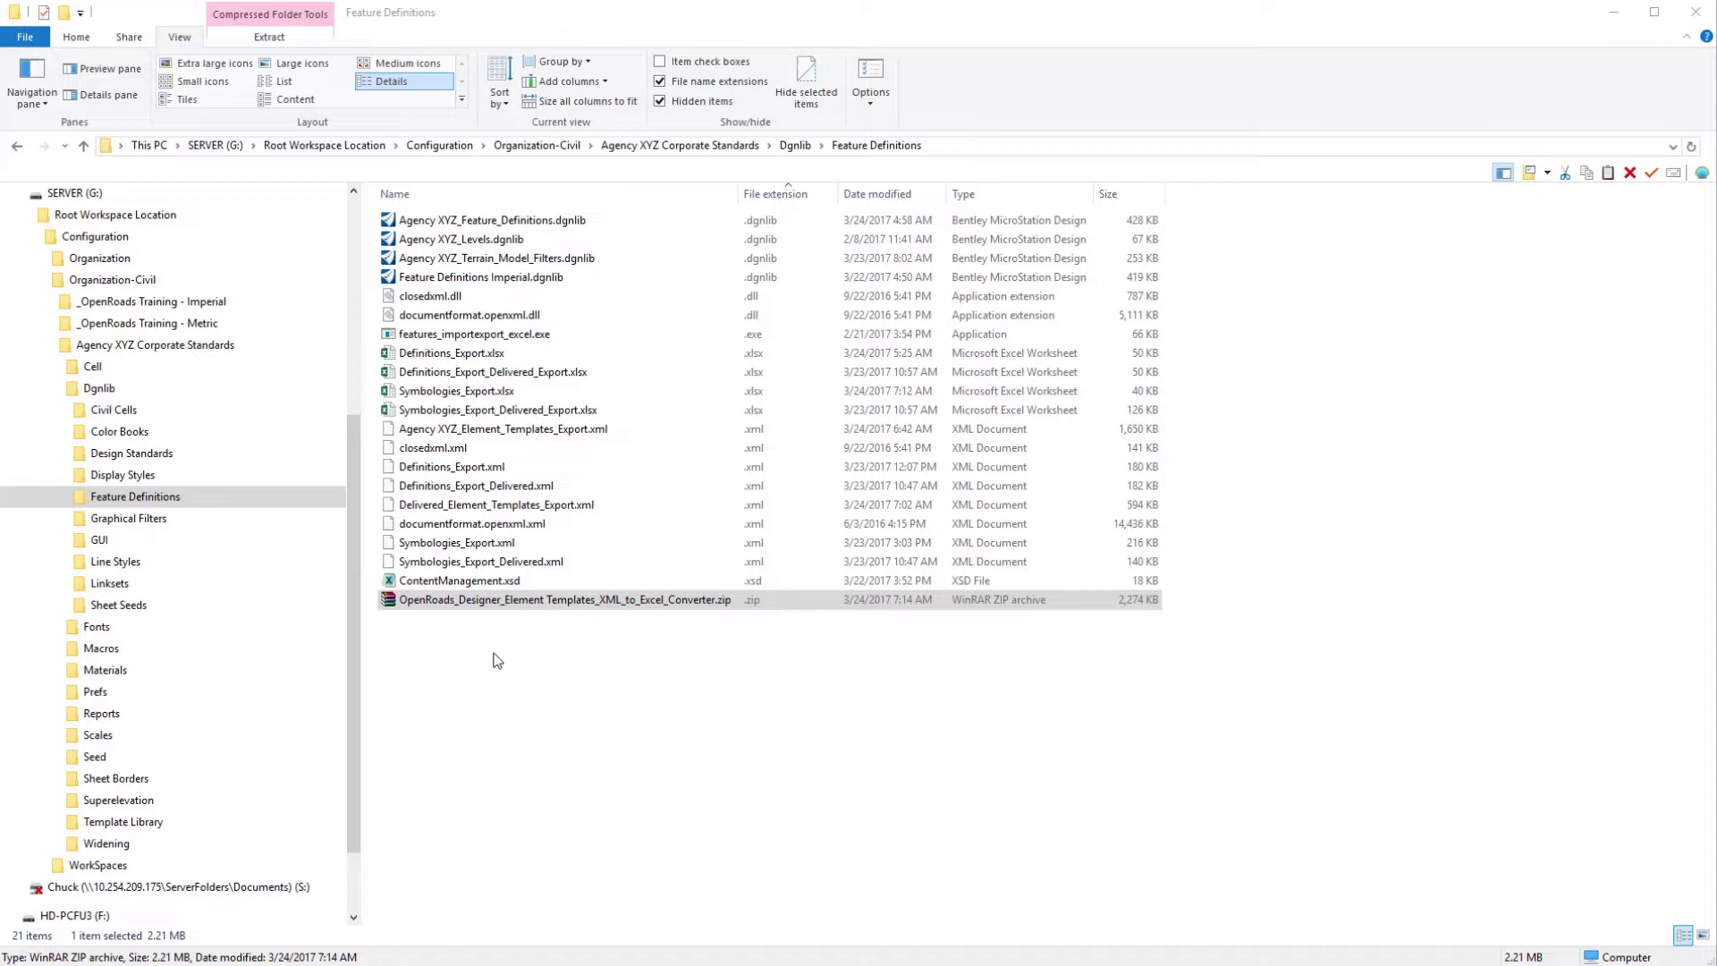
- Extract the converter zip into the Feature Definitions folder, replacing all existing files
right_click(487, 602)
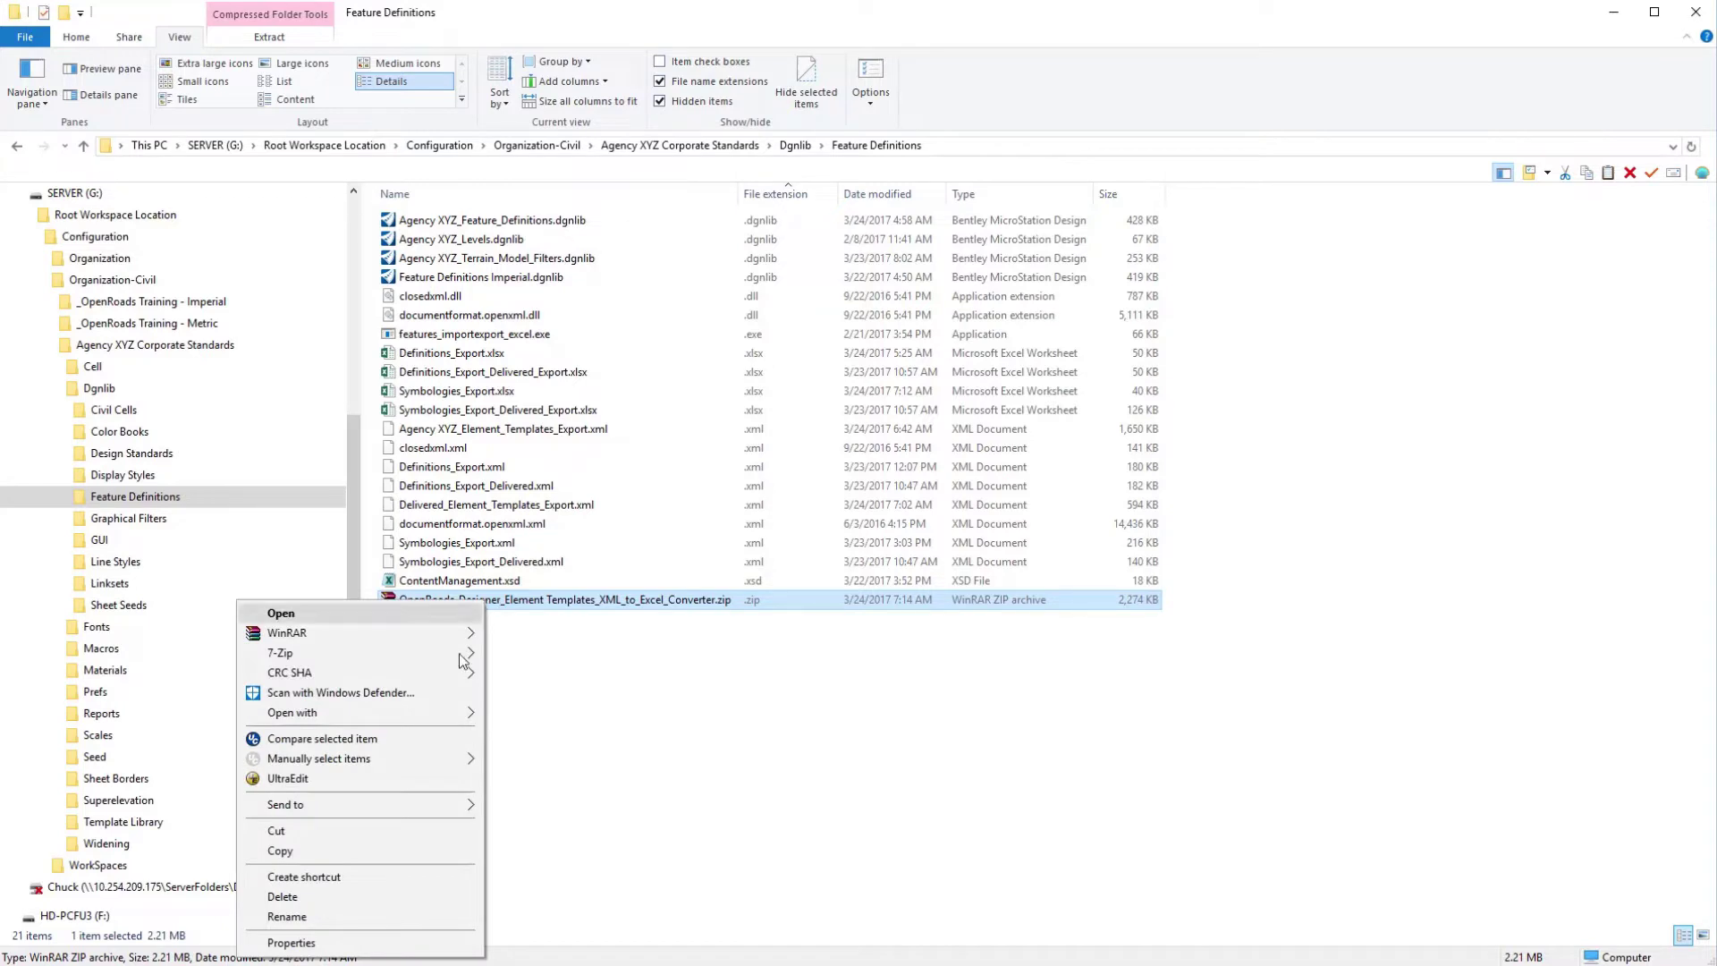
mouse_move(447, 636)
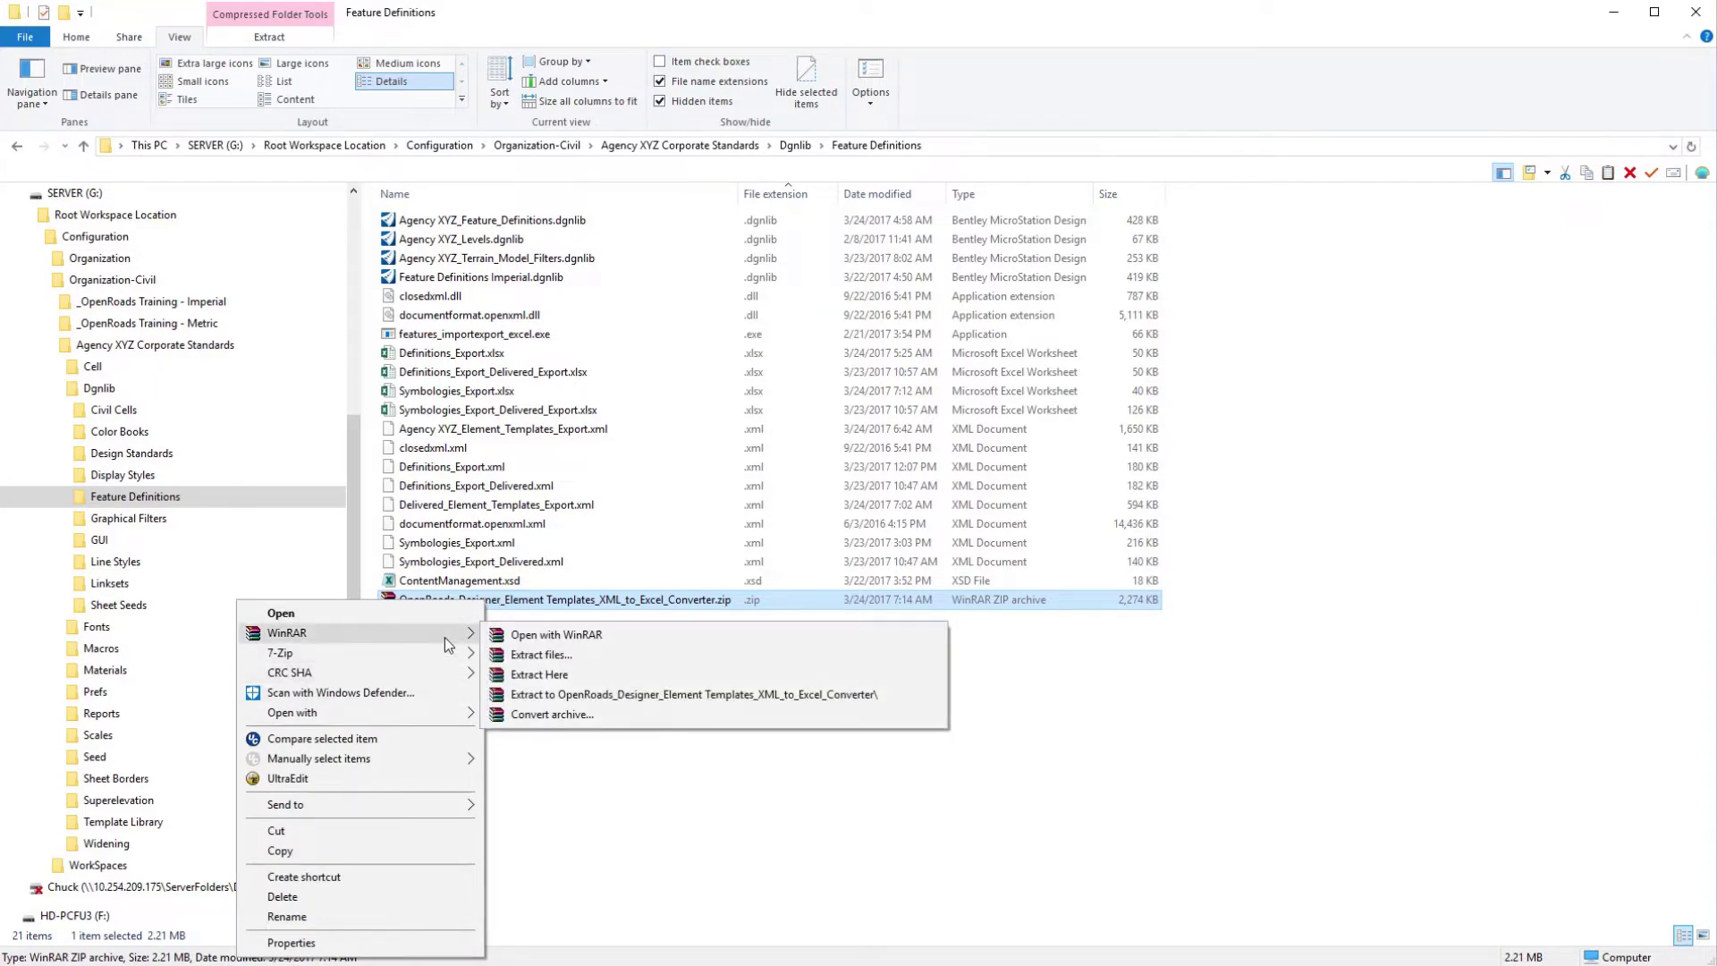
left_click(534, 675)
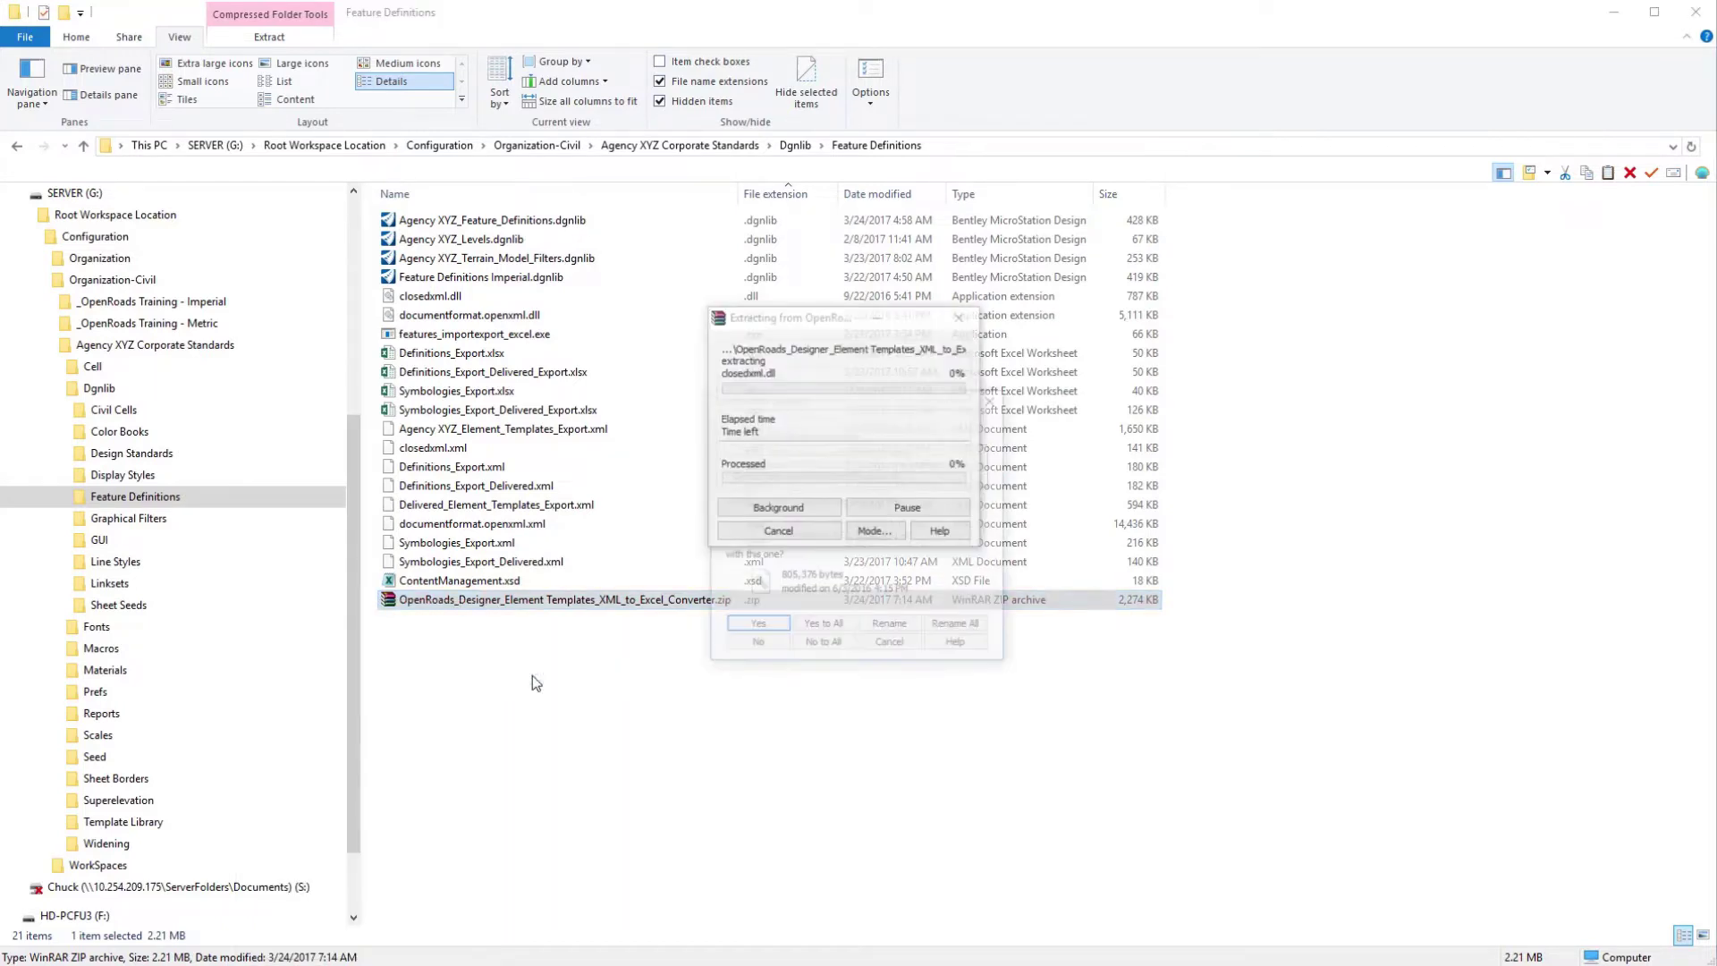
left_click(808, 633)
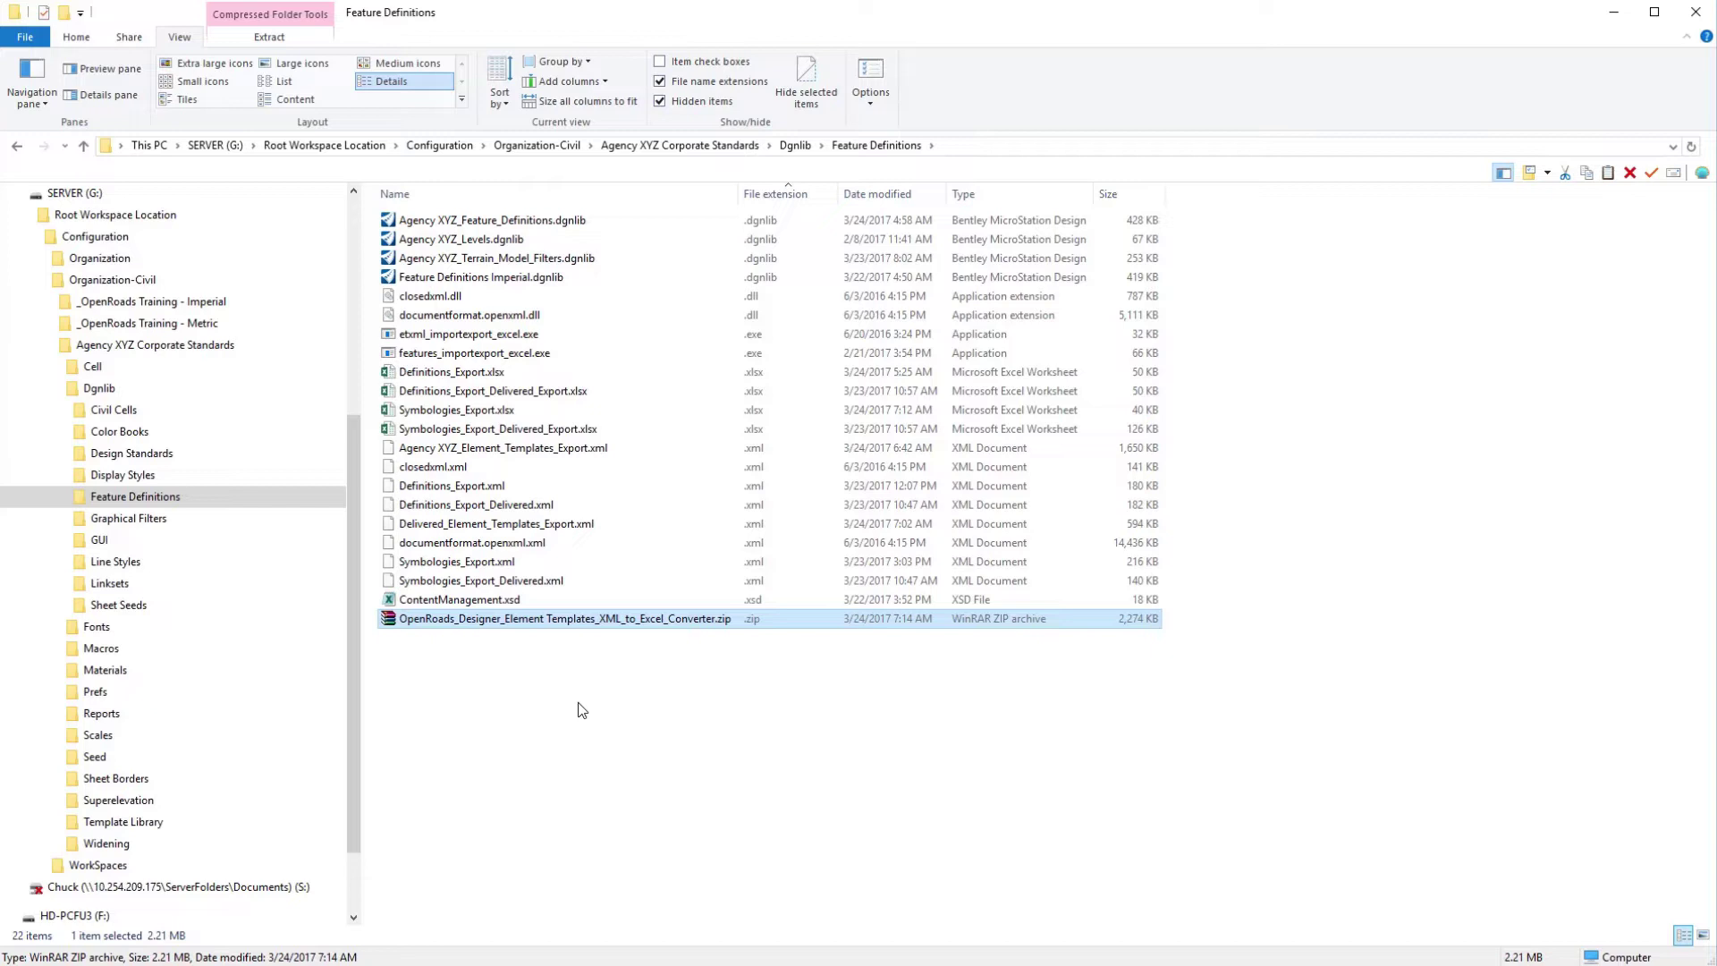
left_click(557, 721)
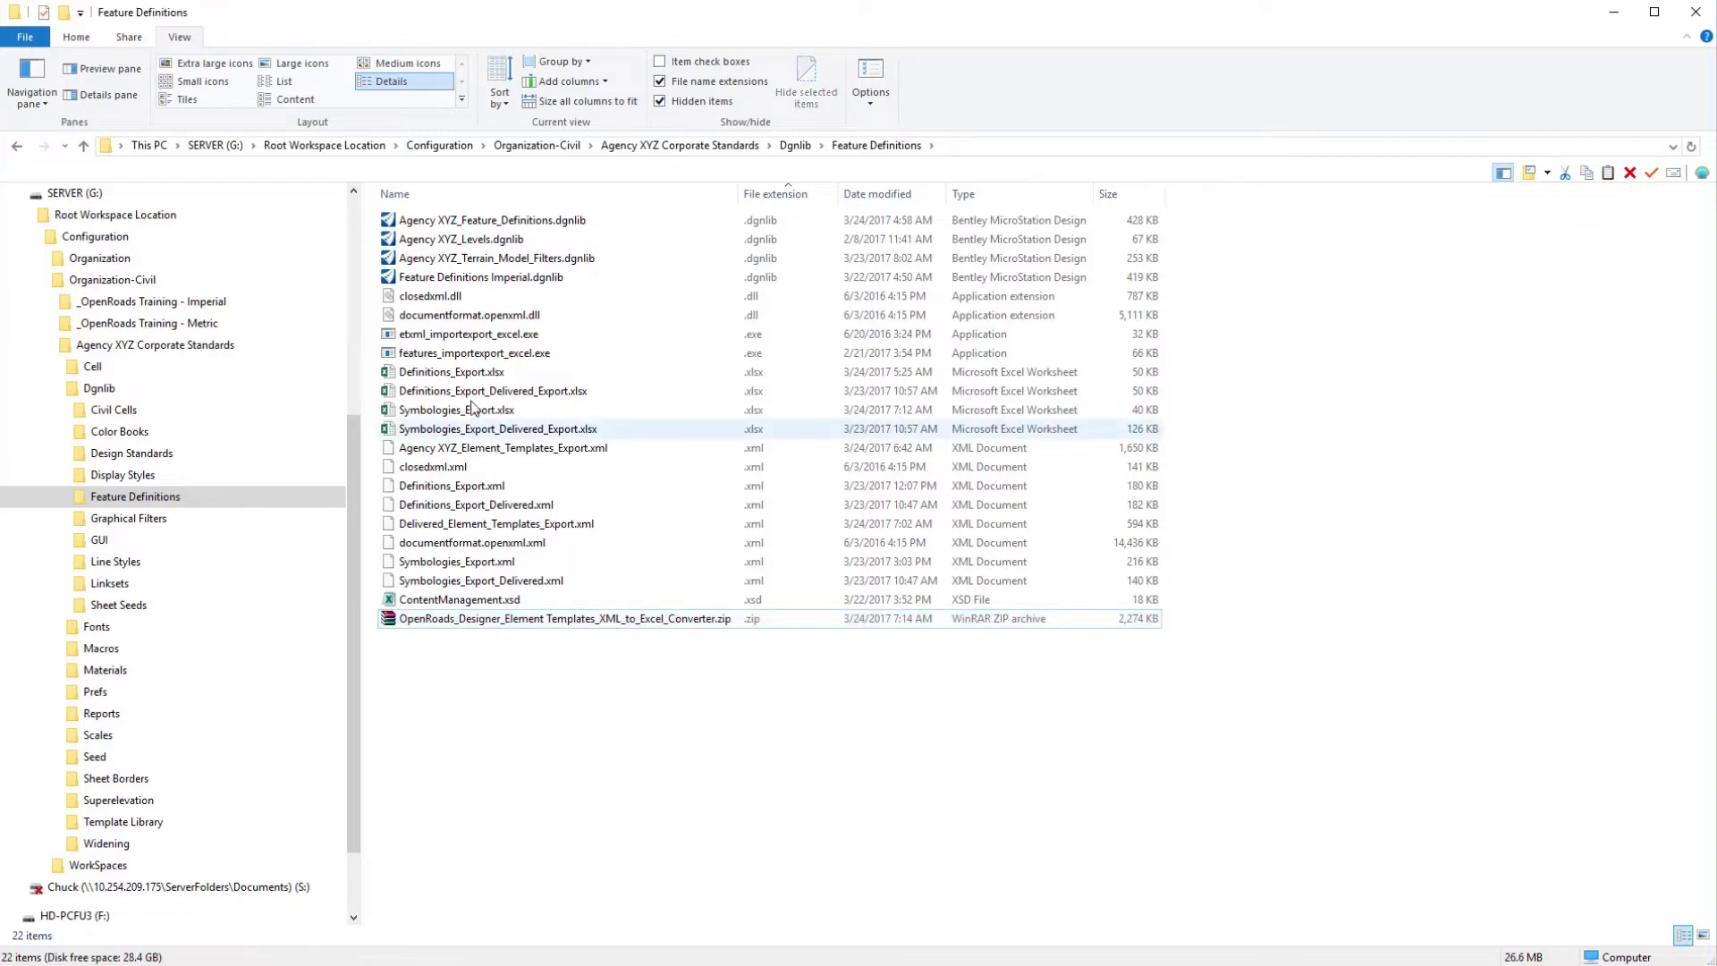
- Select etxml_importexport_excel.exe in the Feature Definitions folder
left_click(483, 335)
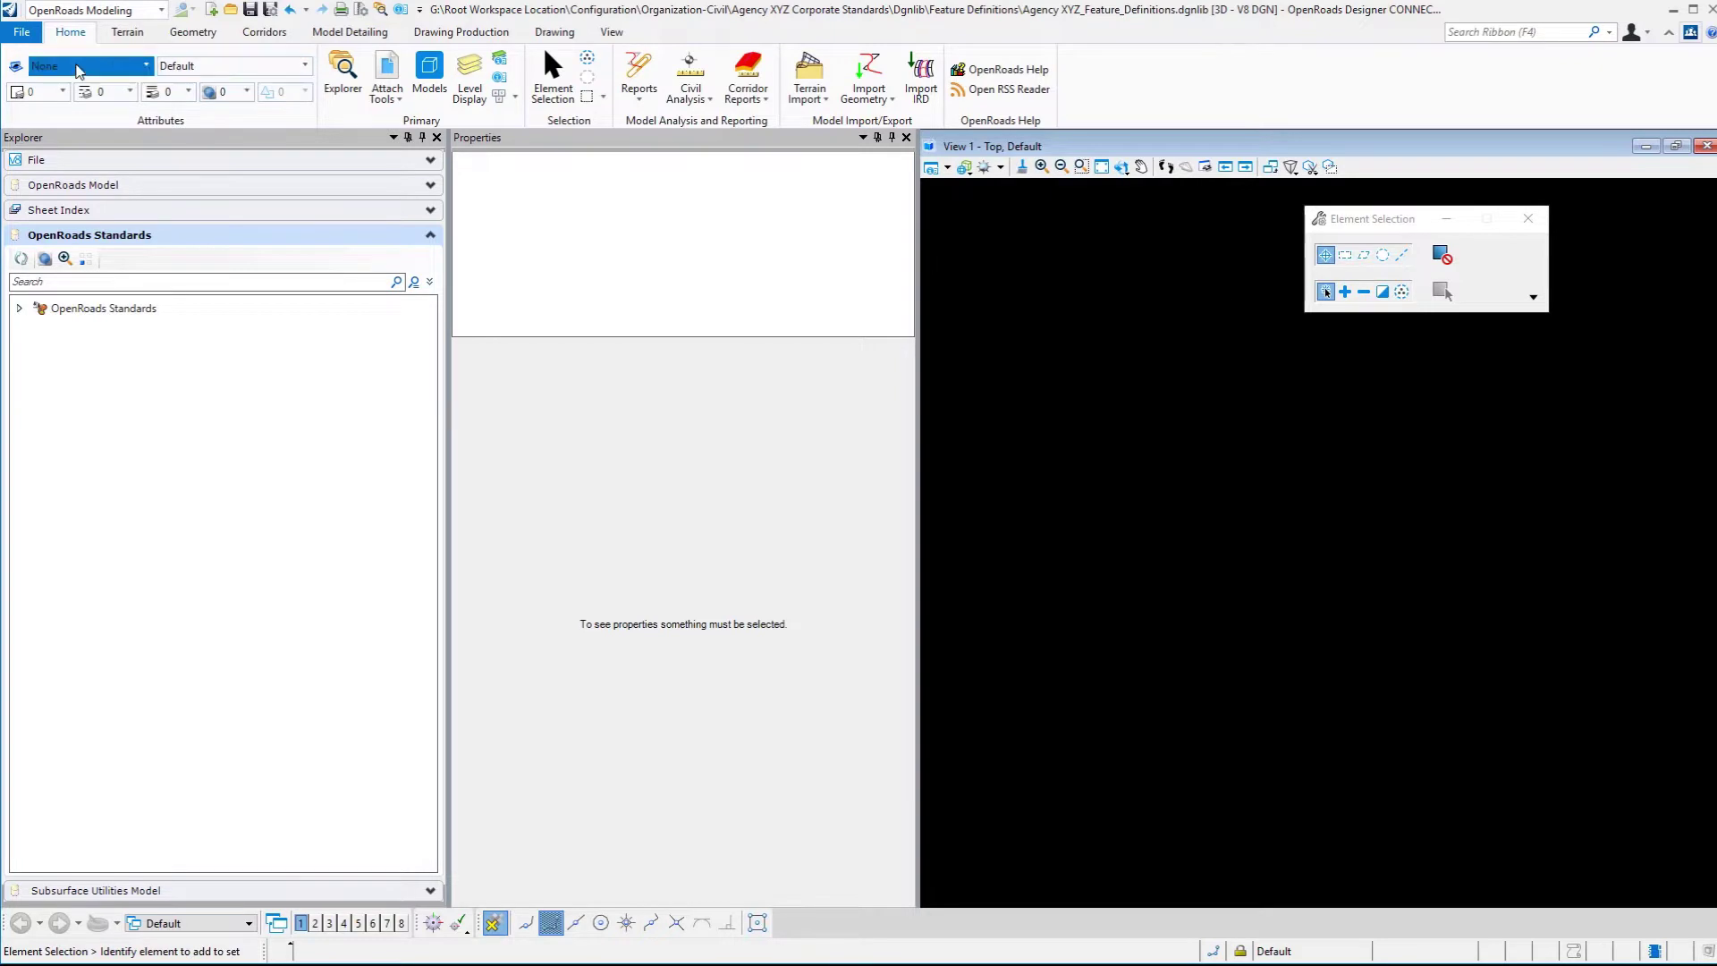
- Export the agency element templates to XML as 'Agency XYZ_Element Templates Export.xml' in Feature Definitions
left_click(82, 66)
left_click(63, 411)
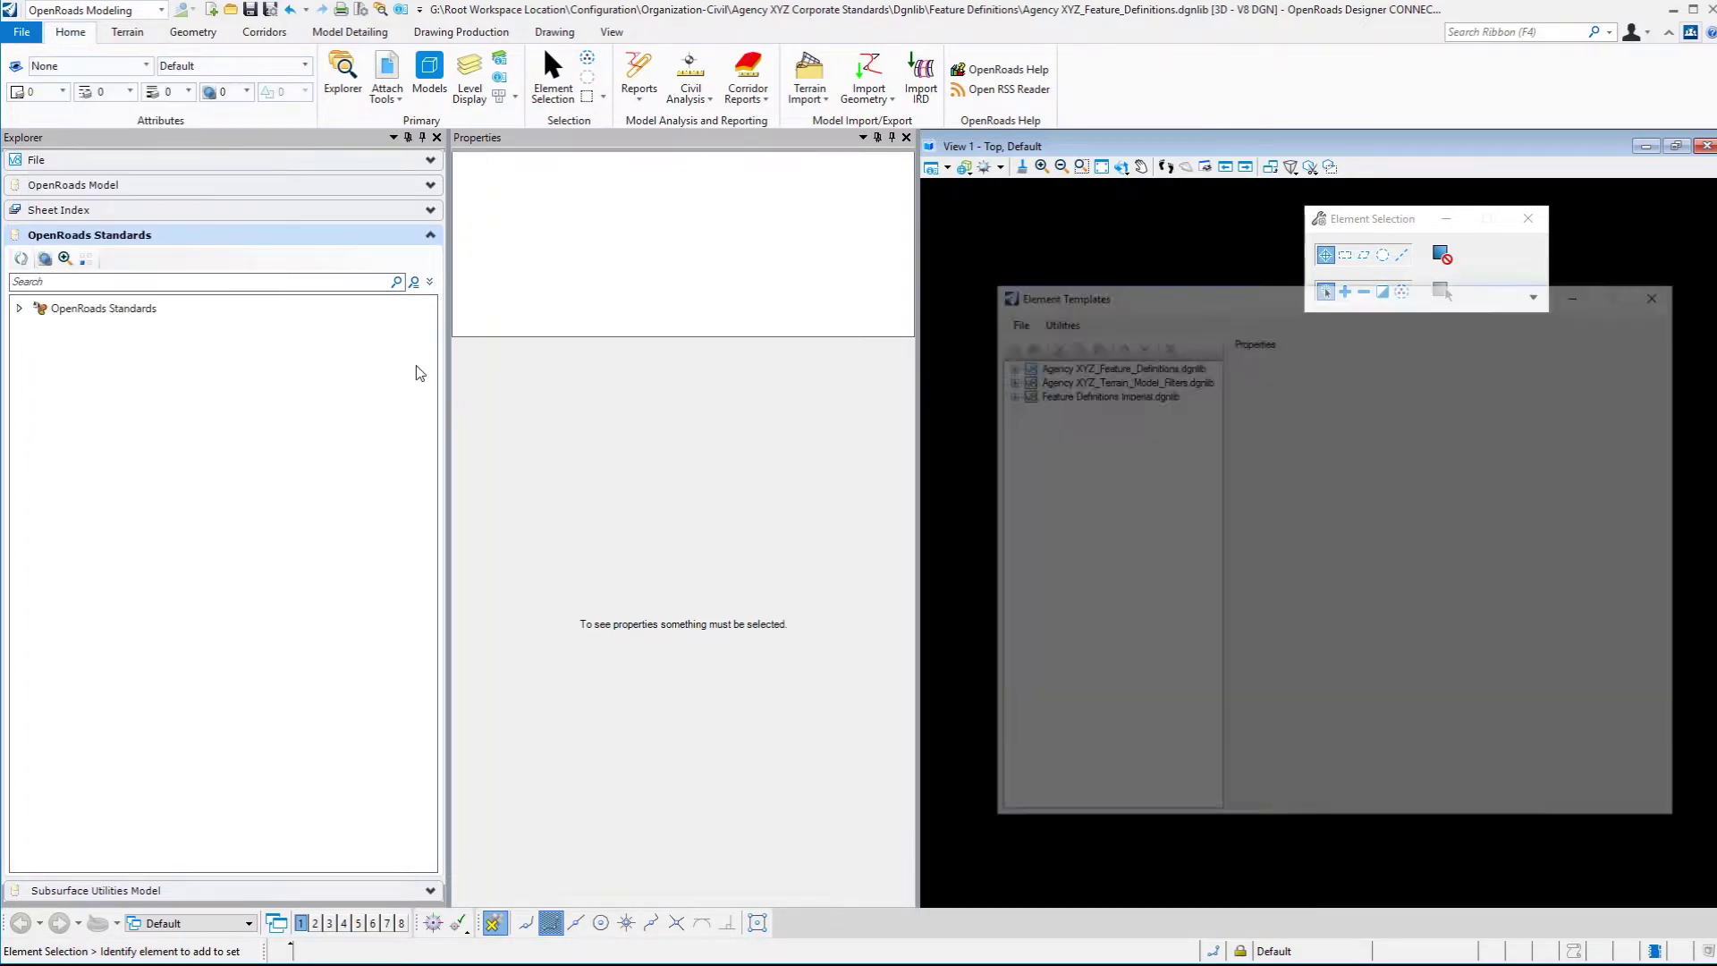
left_click(521, 253)
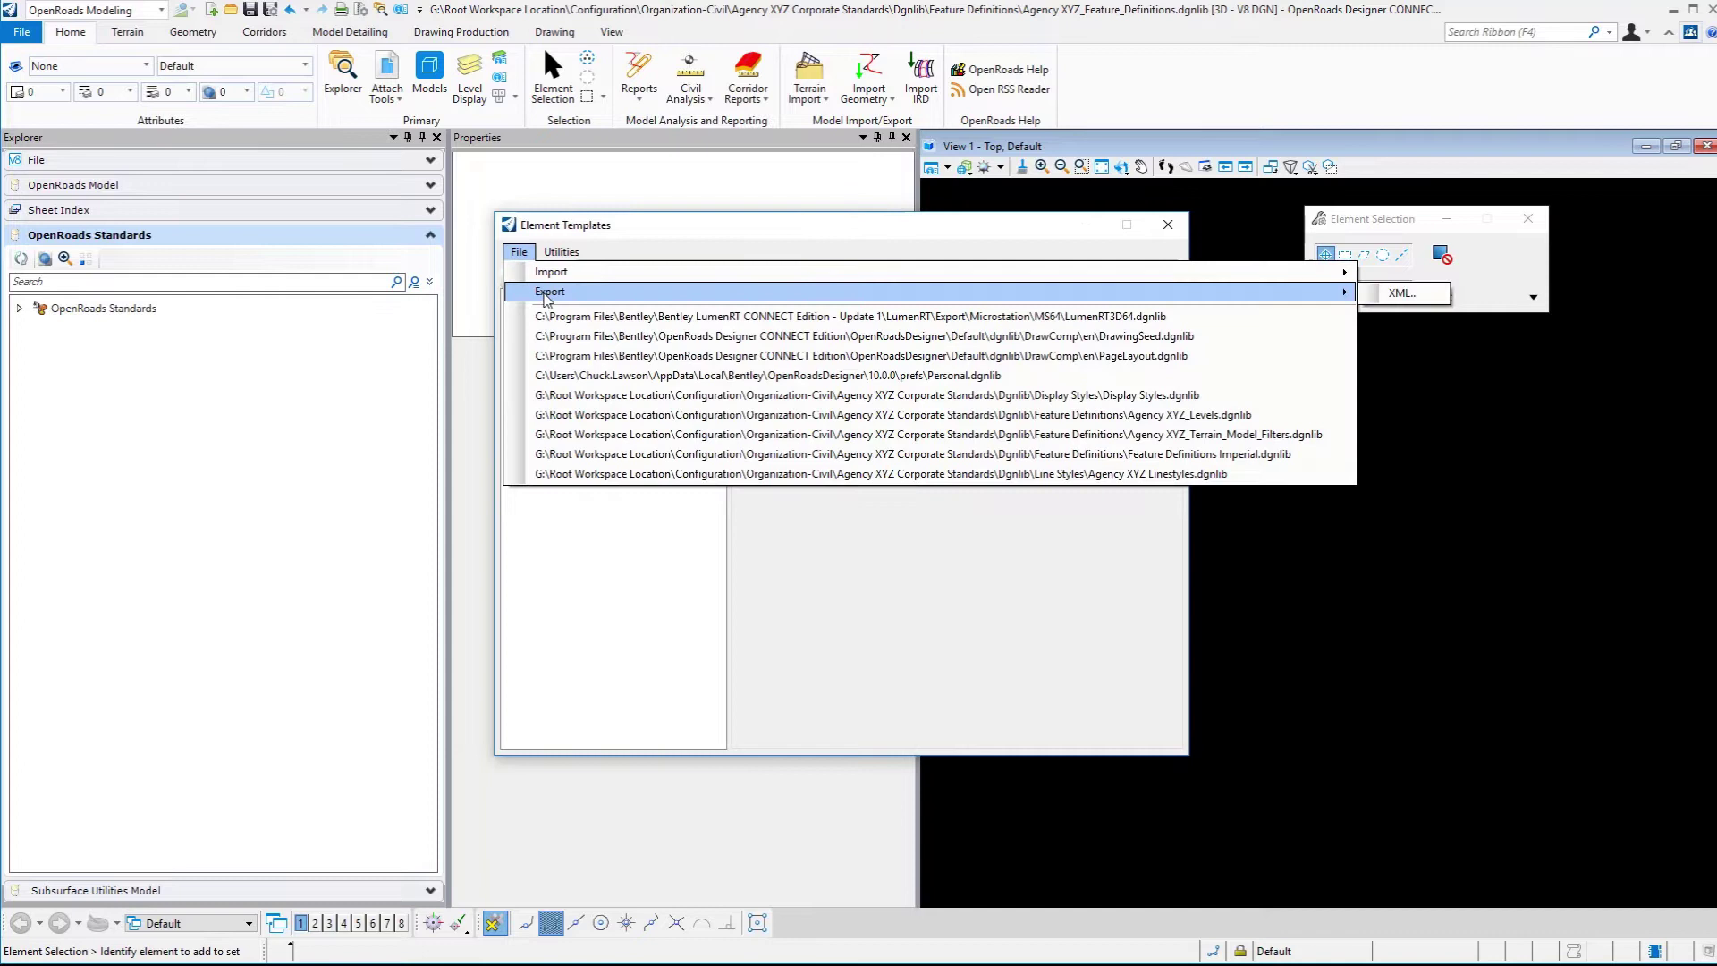
mouse_move(1350, 303)
left_click(1400, 294)
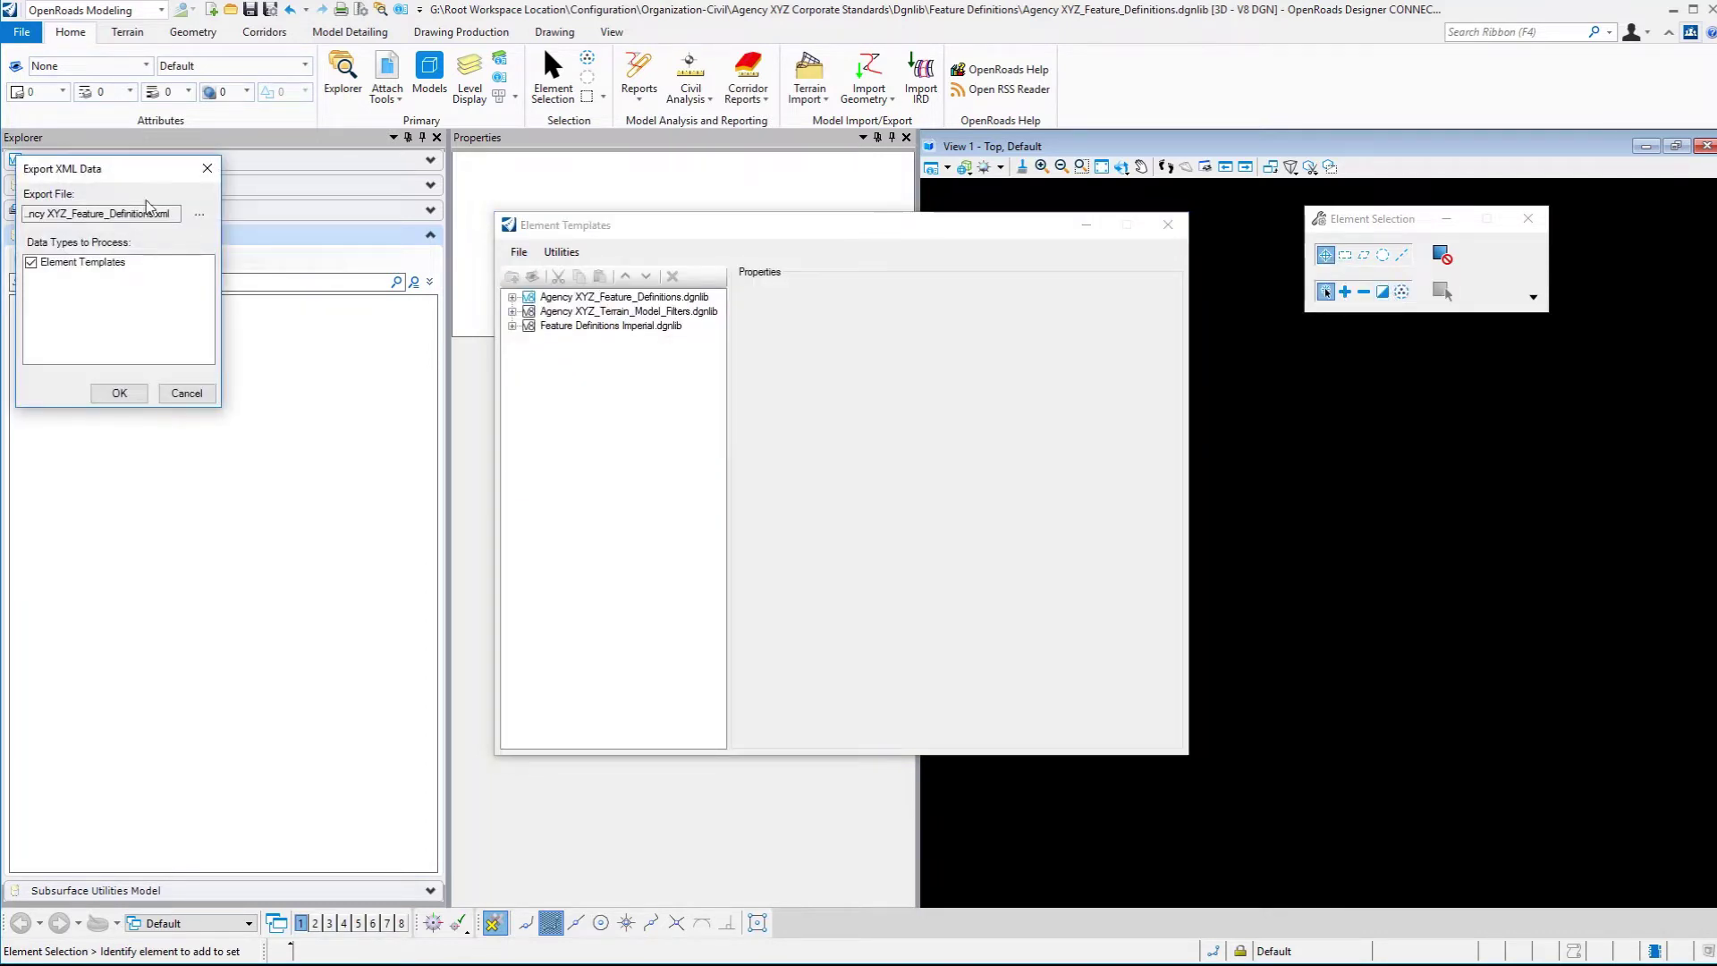
left_click(200, 215)
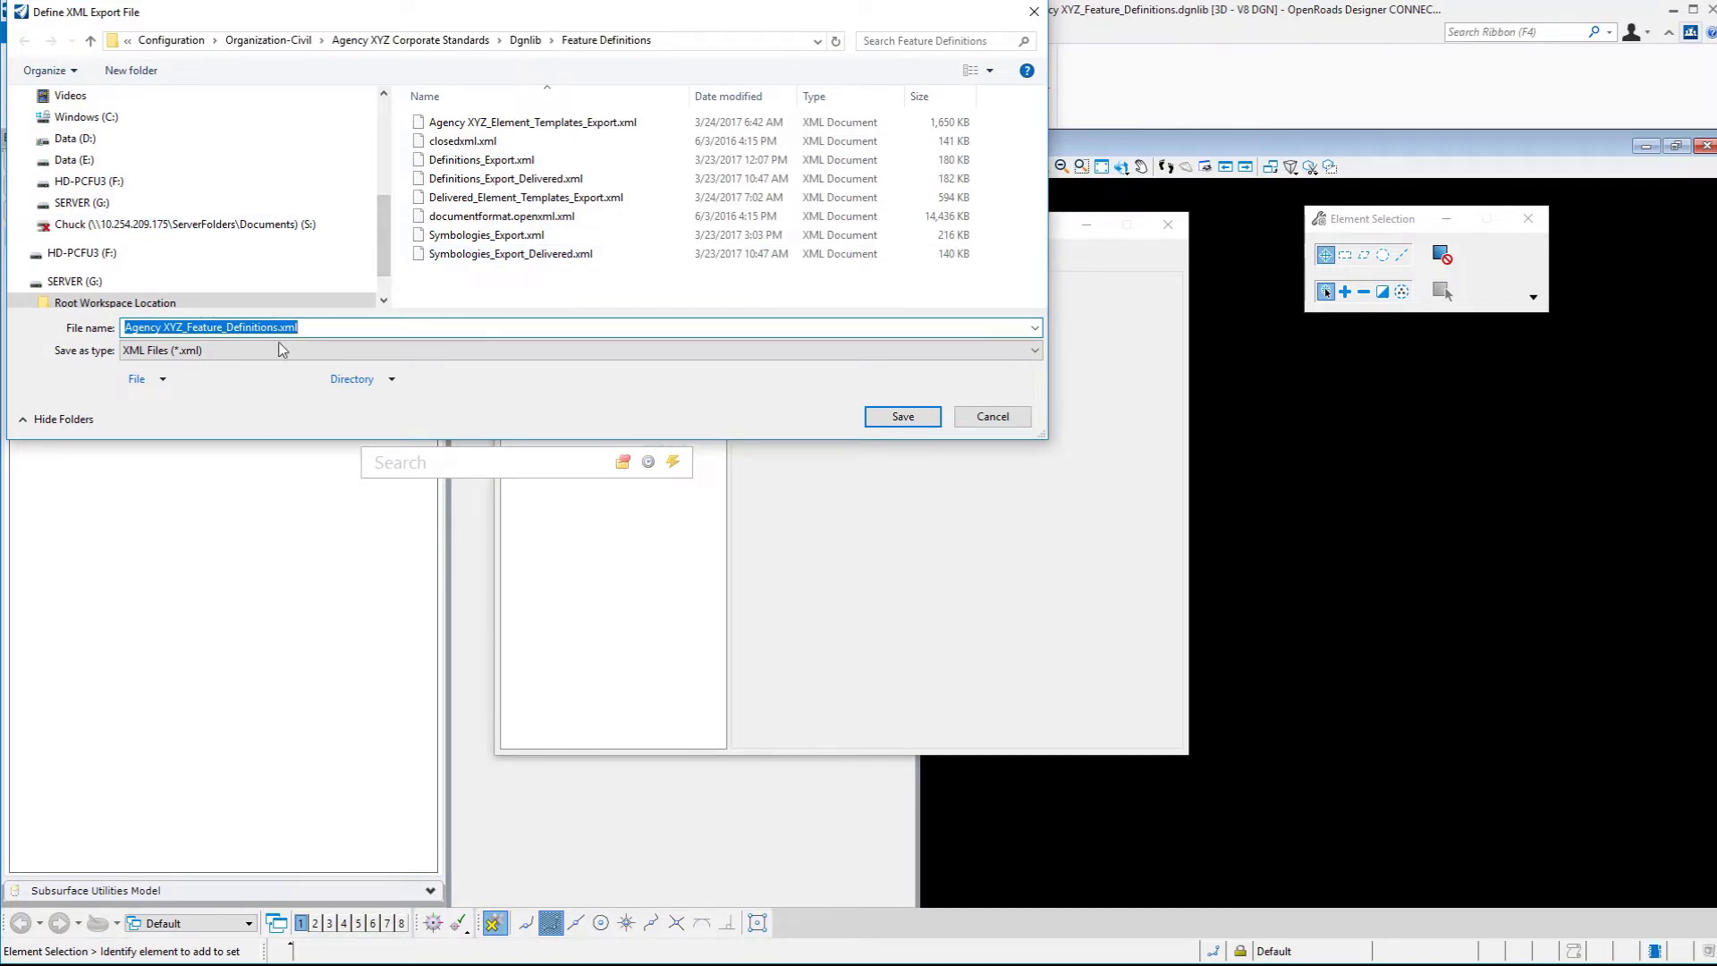
left_click(190, 326)
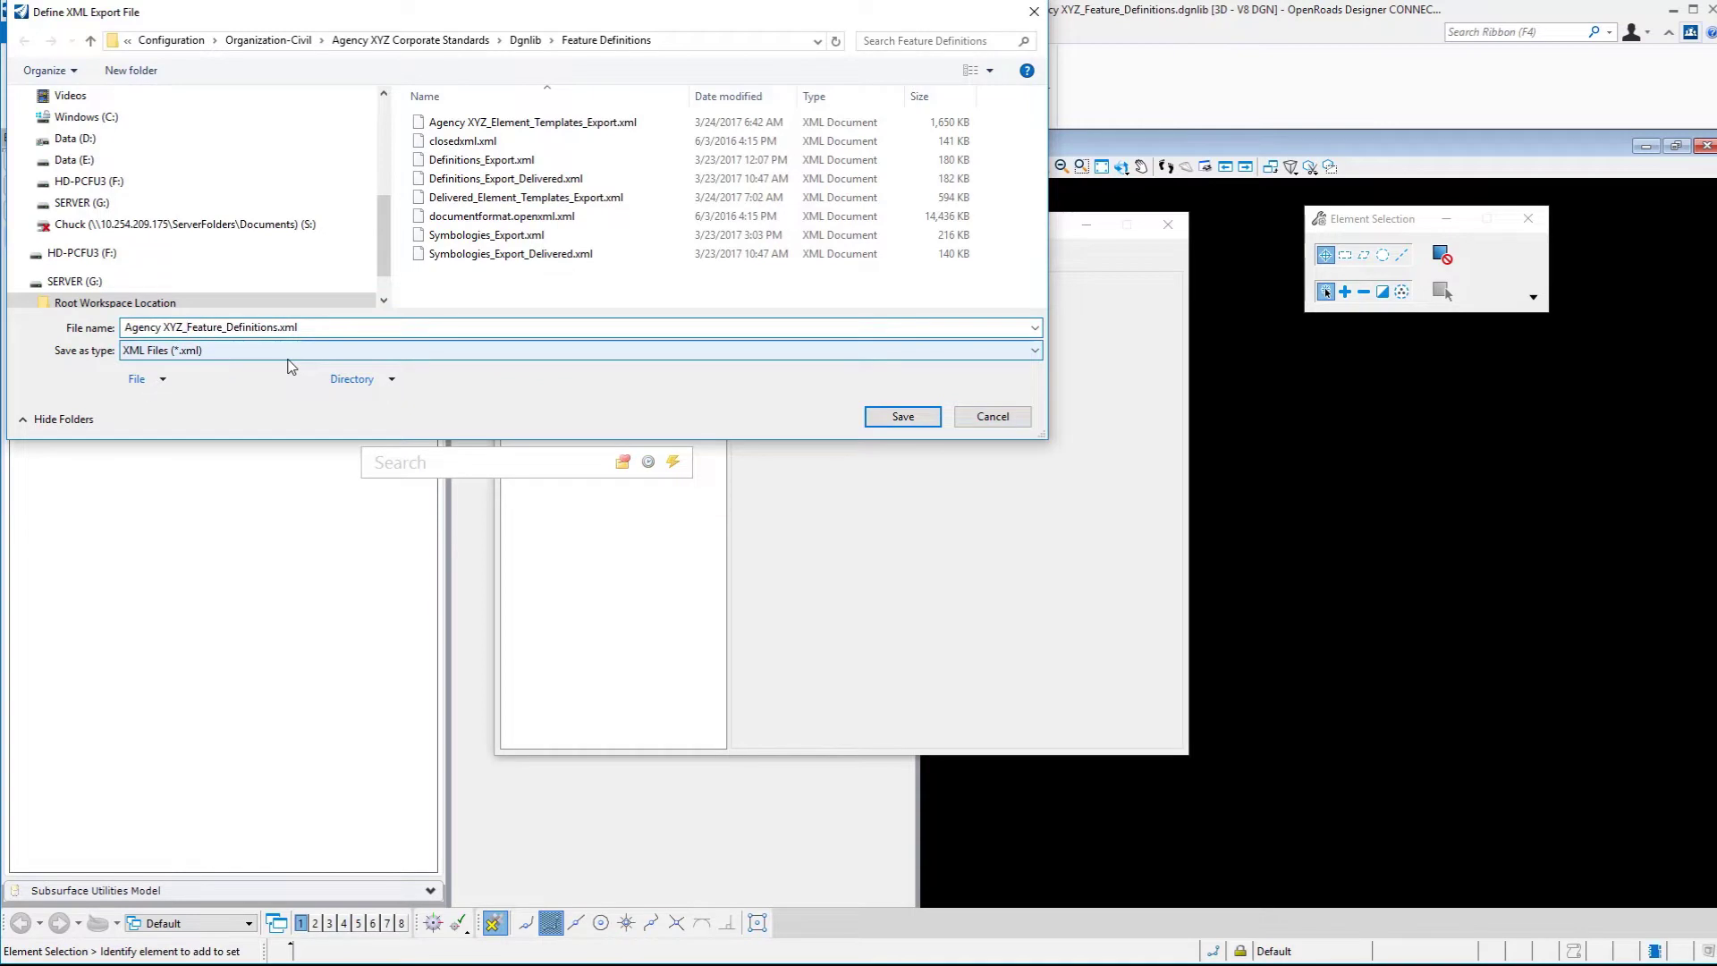
key("shift+Right")
key("shift+Right")
key("shift+Right")
key("shift+Right")
key("shift+Right")
key("shift+Right")
key("shift+Right")
key("shift+Right")
key("shift+Right")
key("shift+Right")
key("shift+Right")
key("shift+Right")
key("shift+Right")
key("shift+Right")
key("shift+Right")
key("shift+Right")
key("shift+Right")
key("shift+Right")
key("shift+Right")
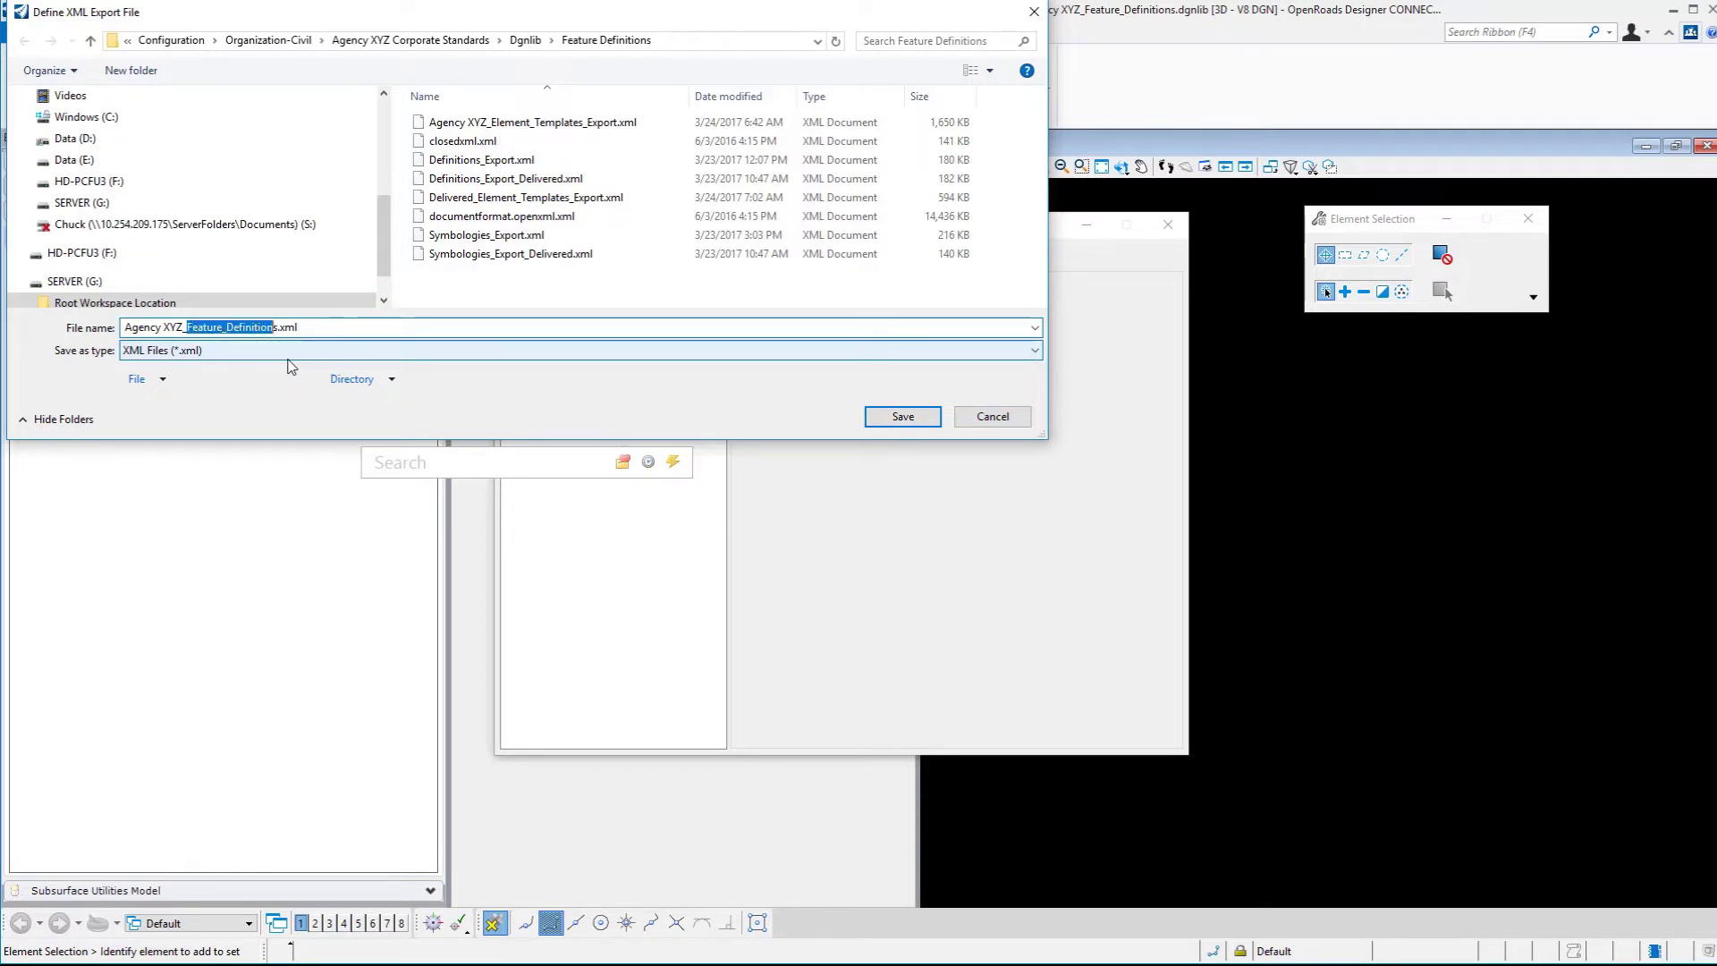
left_click(917, 421)
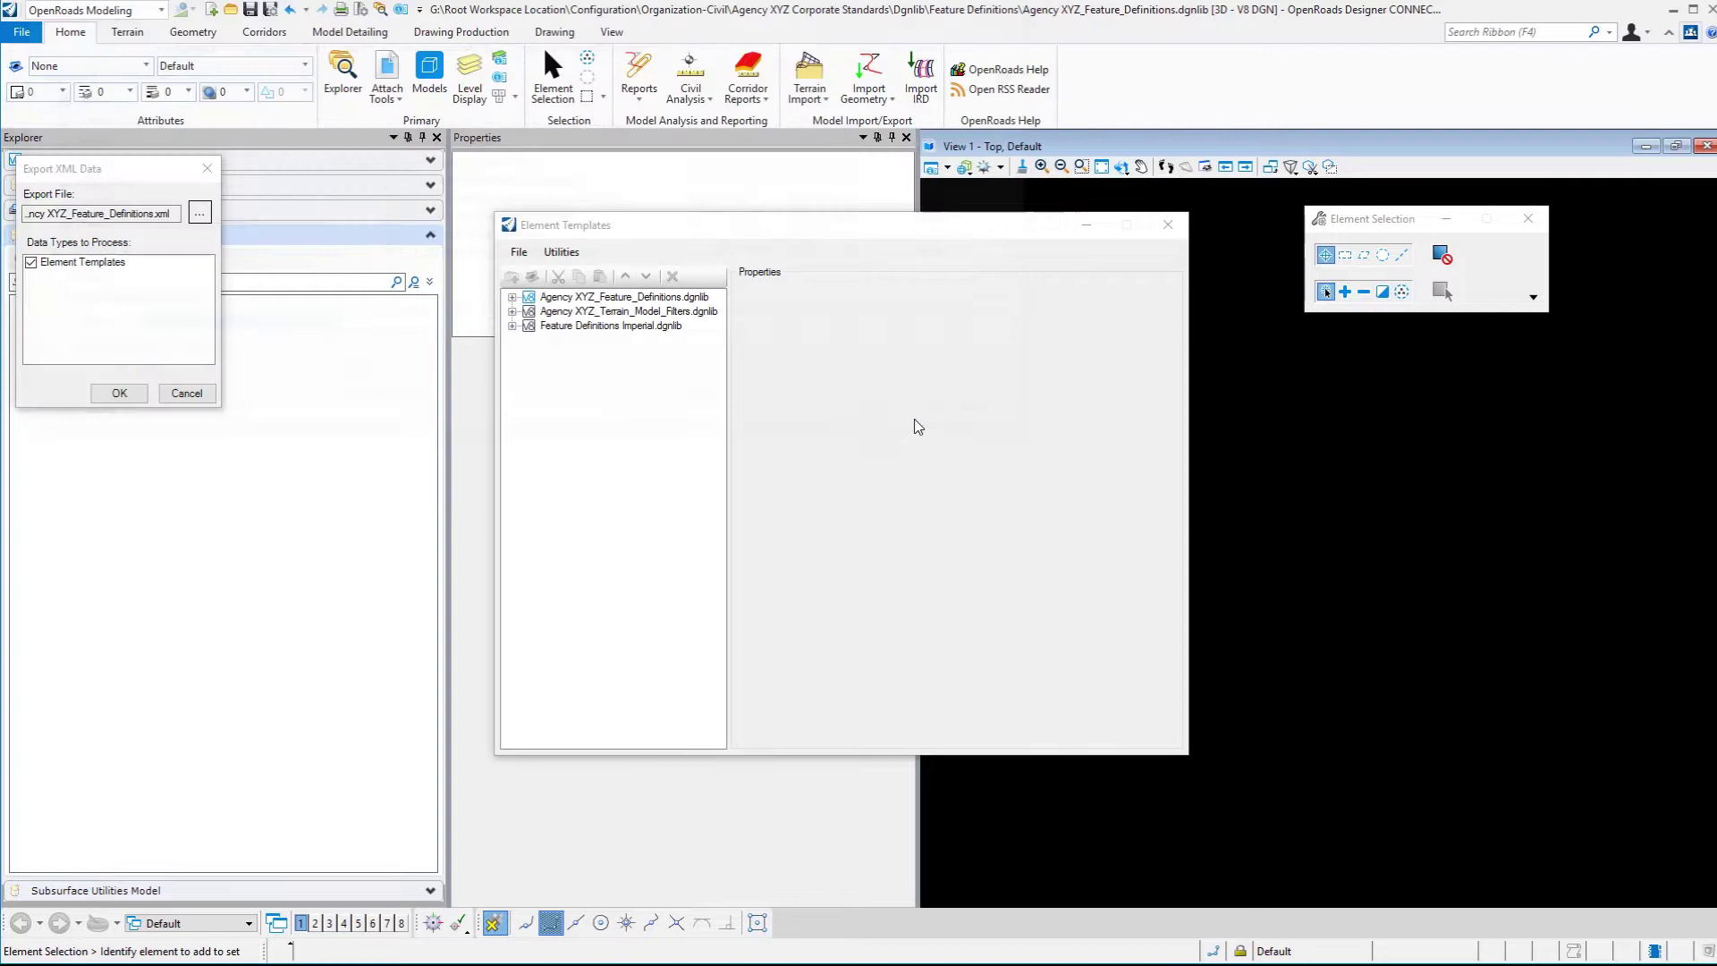
left_click(120, 394)
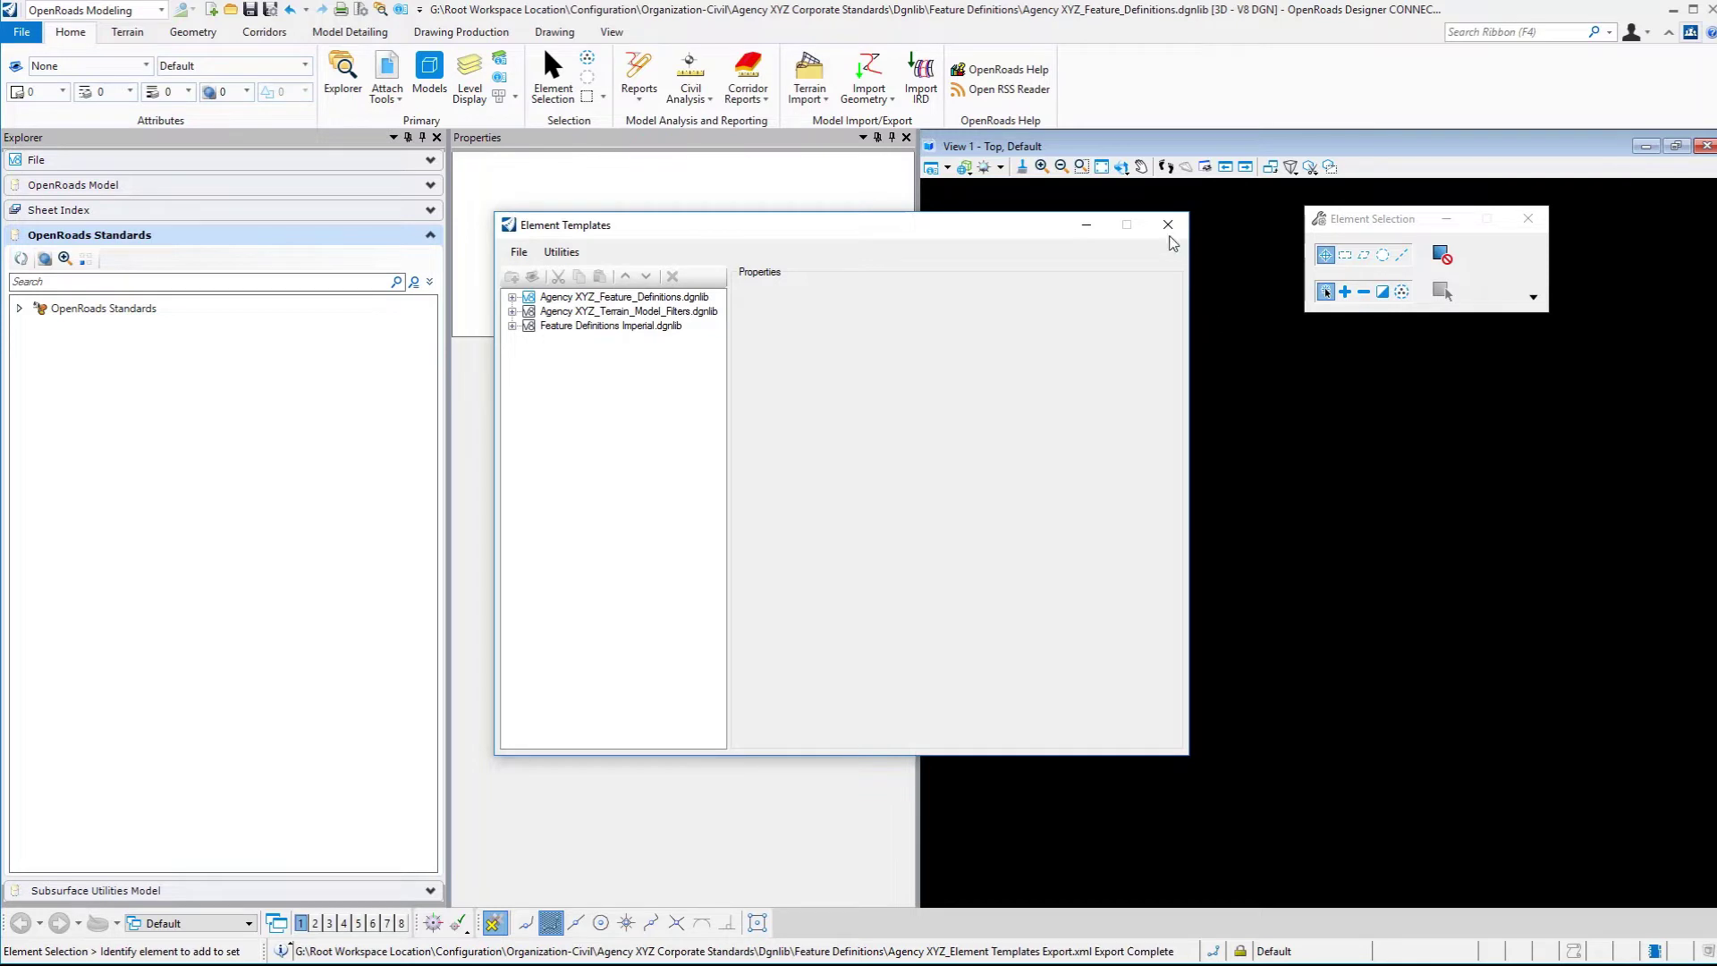
left_click(1168, 227)
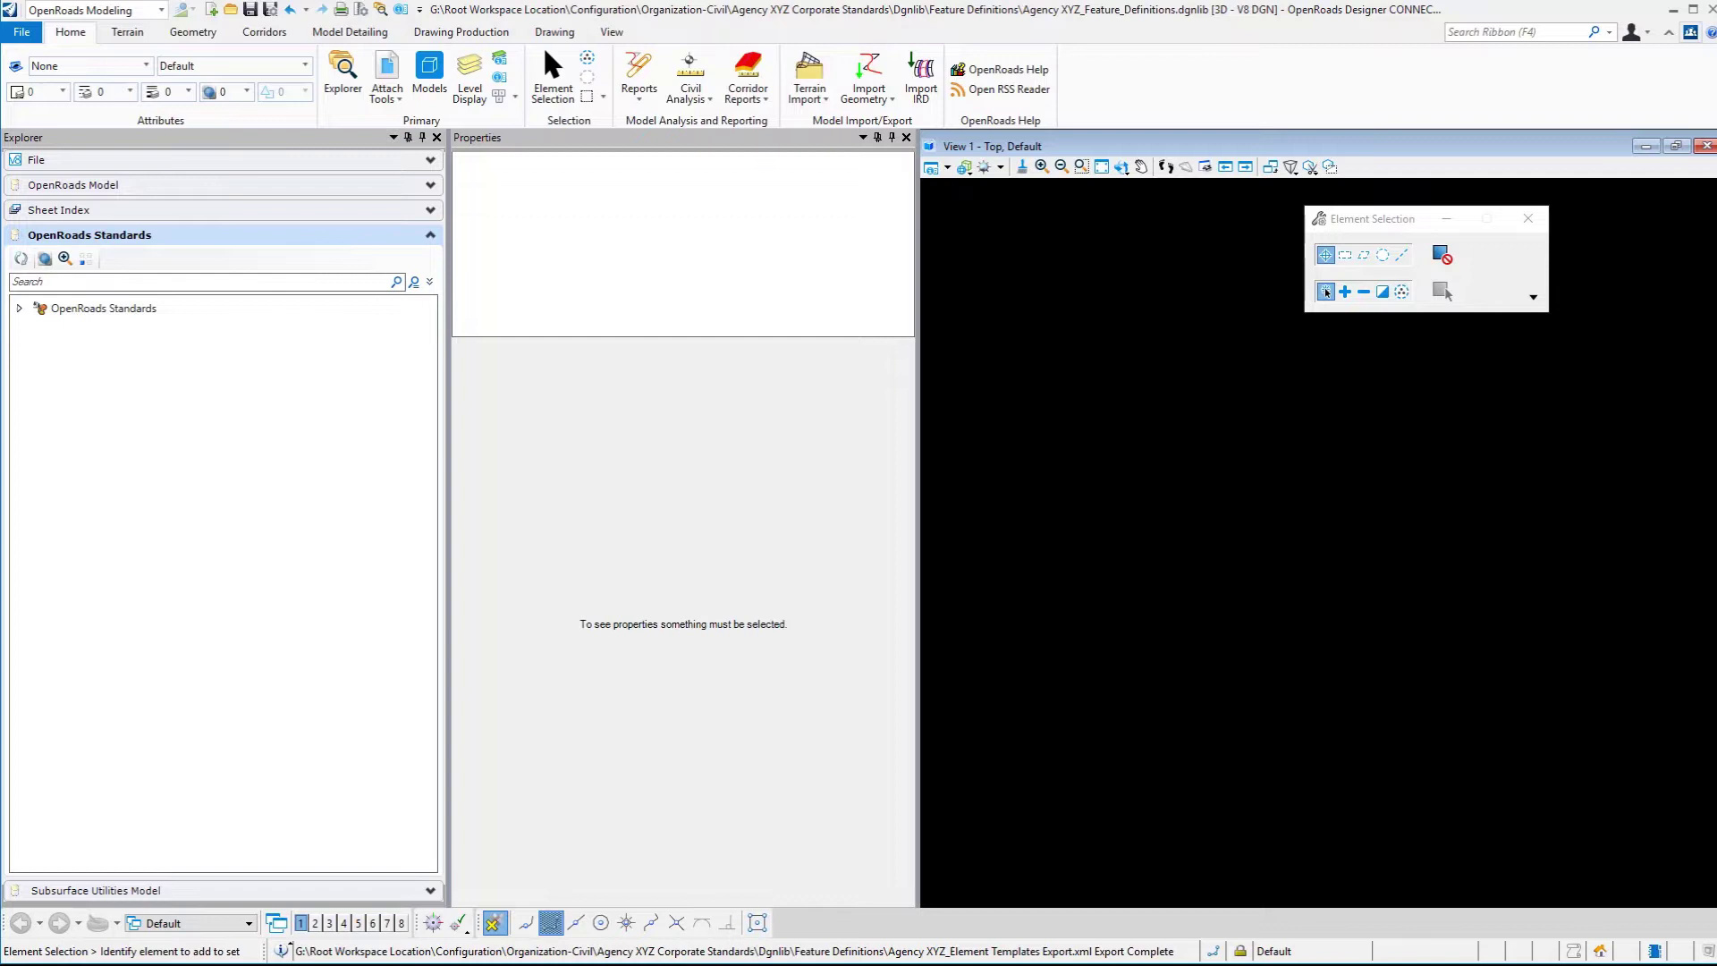
- Open Feature Definitions Imperial.dgnlib and its Element Templates manager
left_click(760, 310)
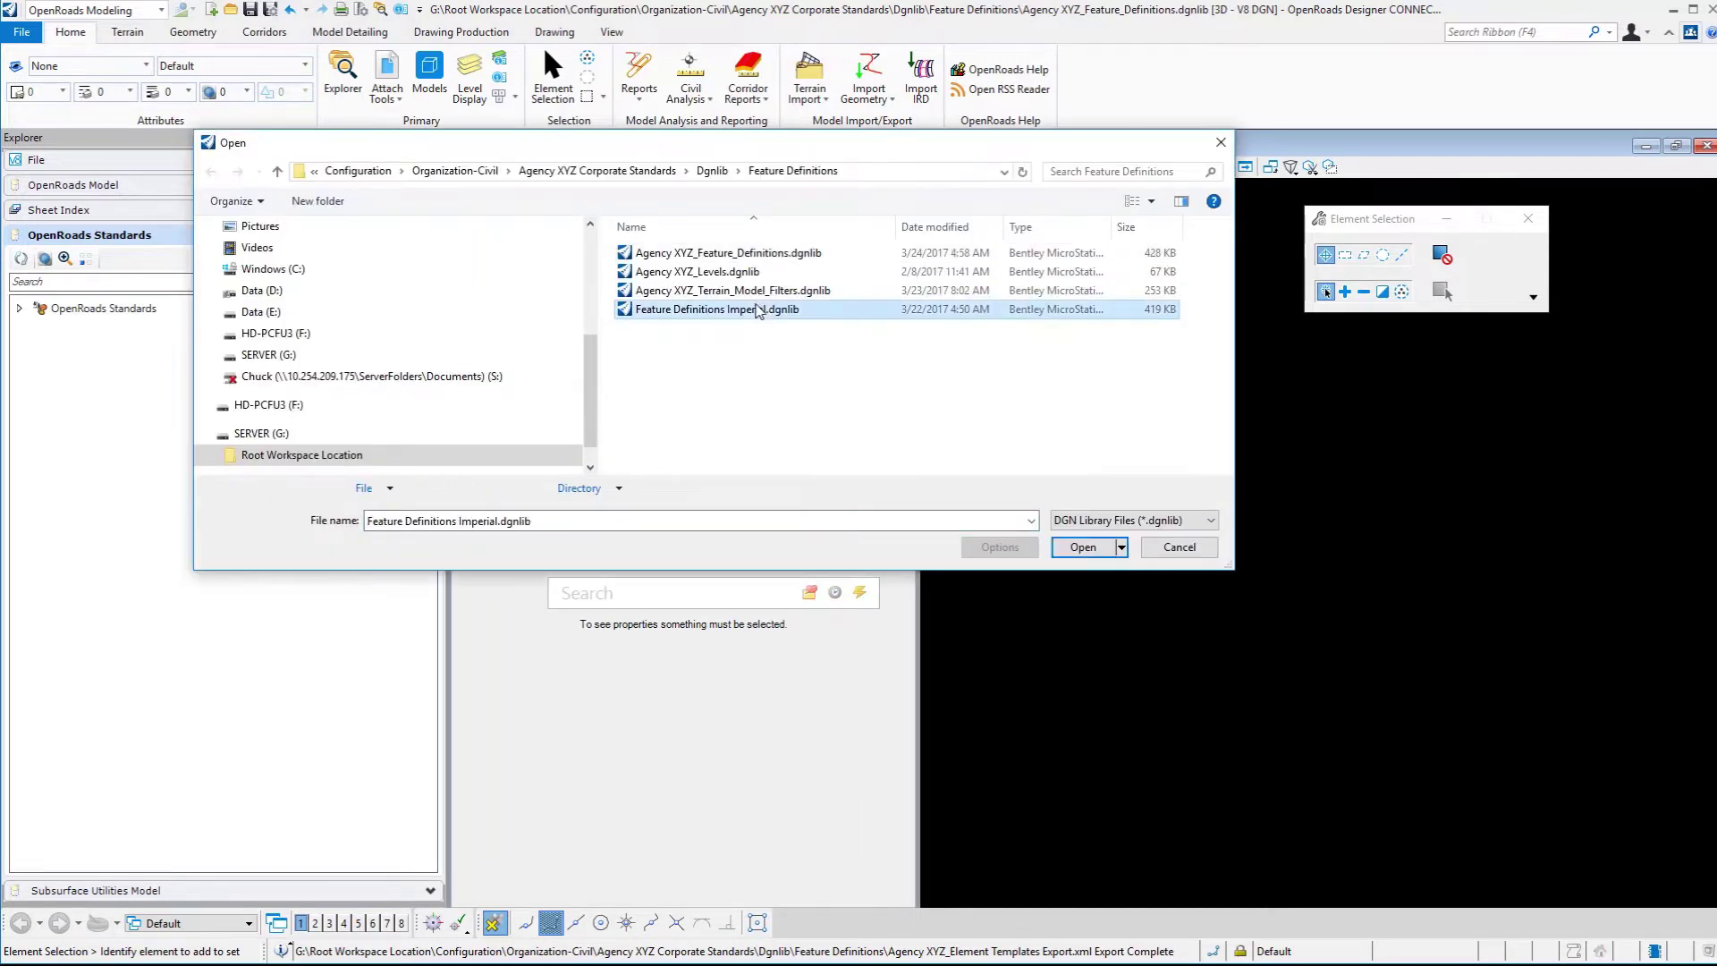
left_click(1088, 548)
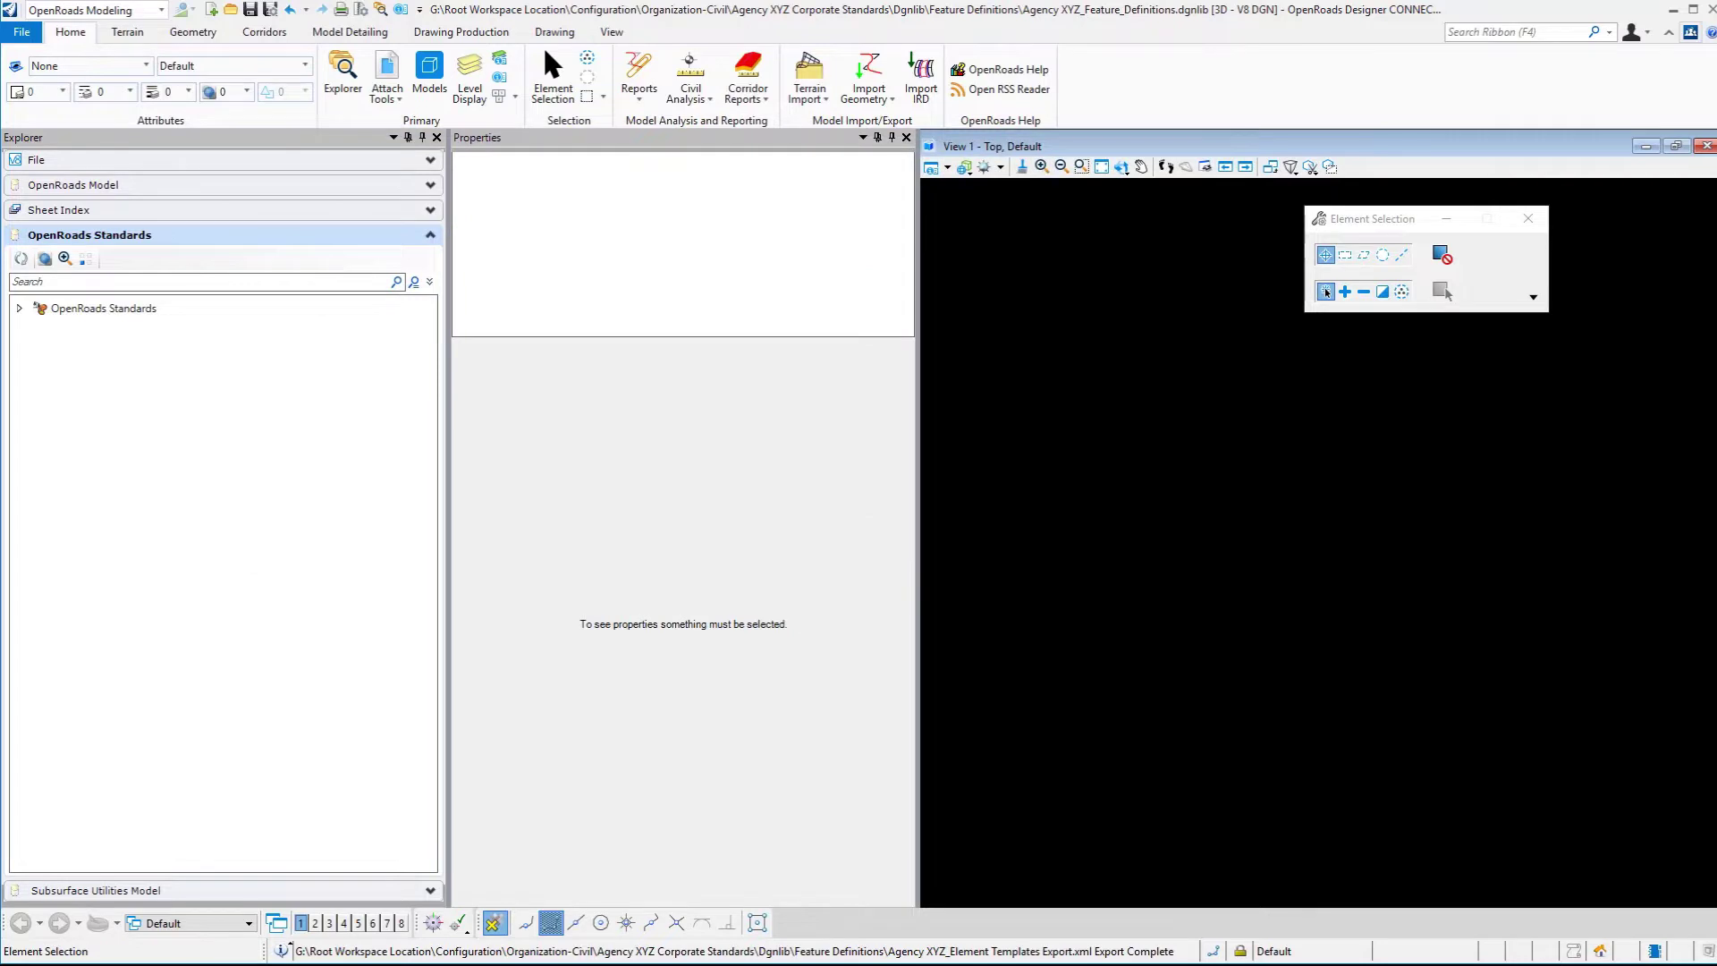
left_click(47, 68)
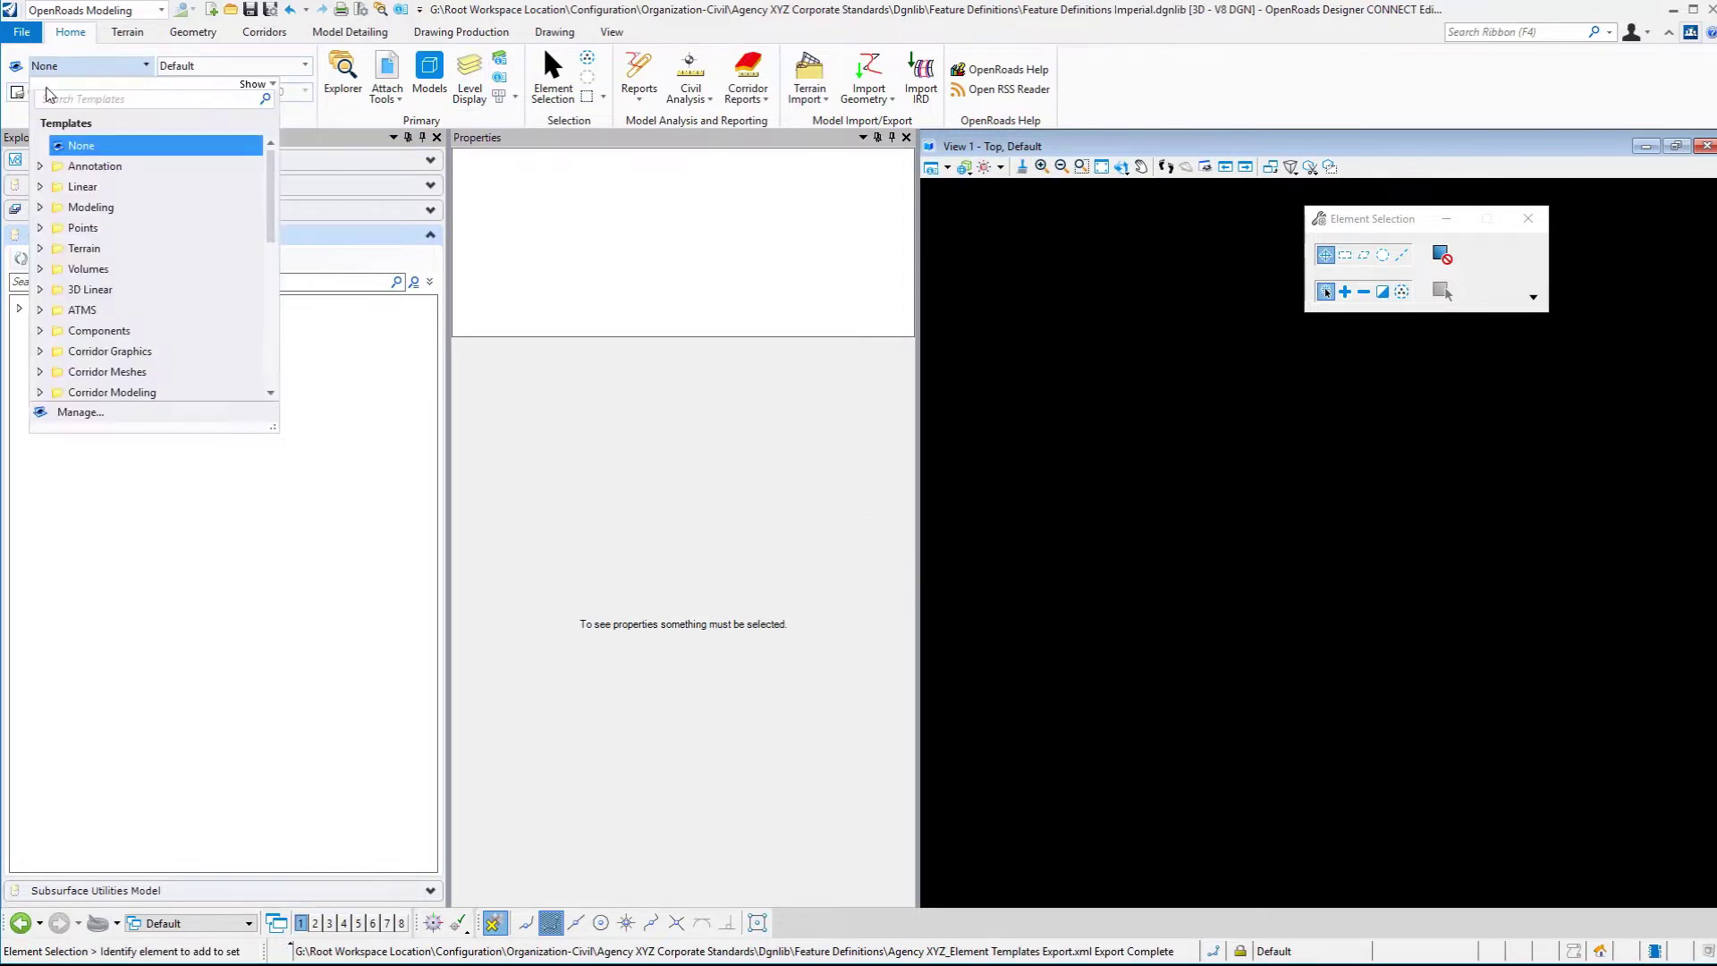
left_click(79, 411)
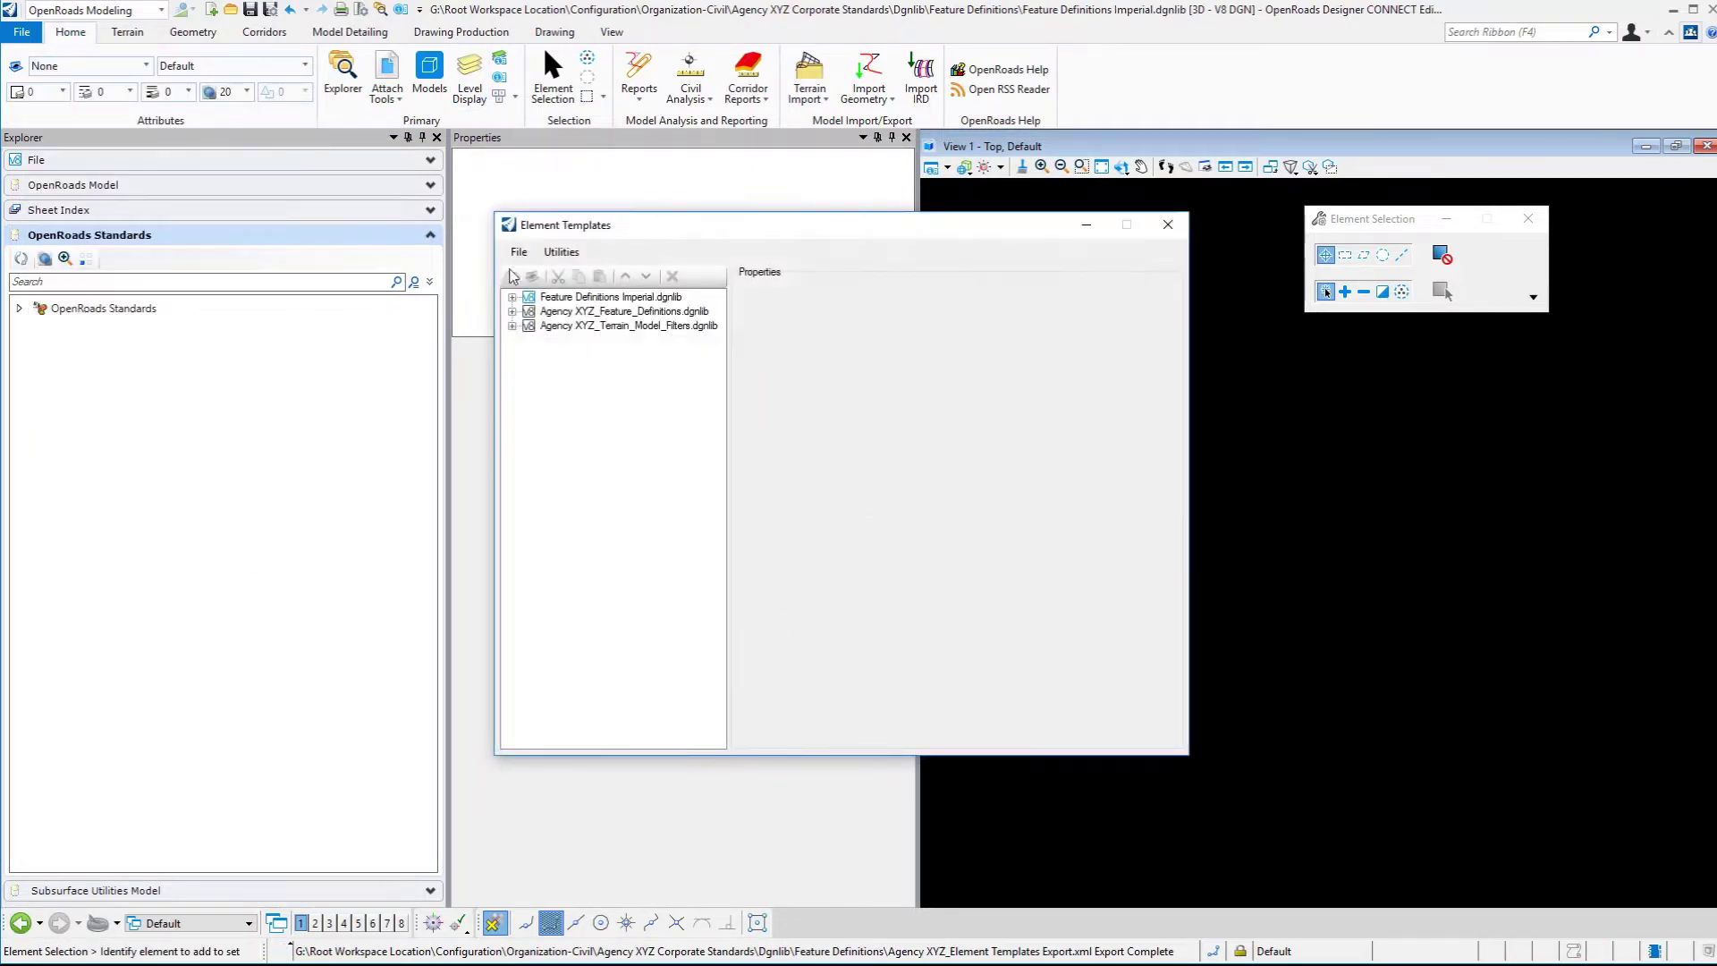
- Export the delivered templates to XML as 'Delivered Element Templates Export.xml', then close the dialog
left_click(521, 253)
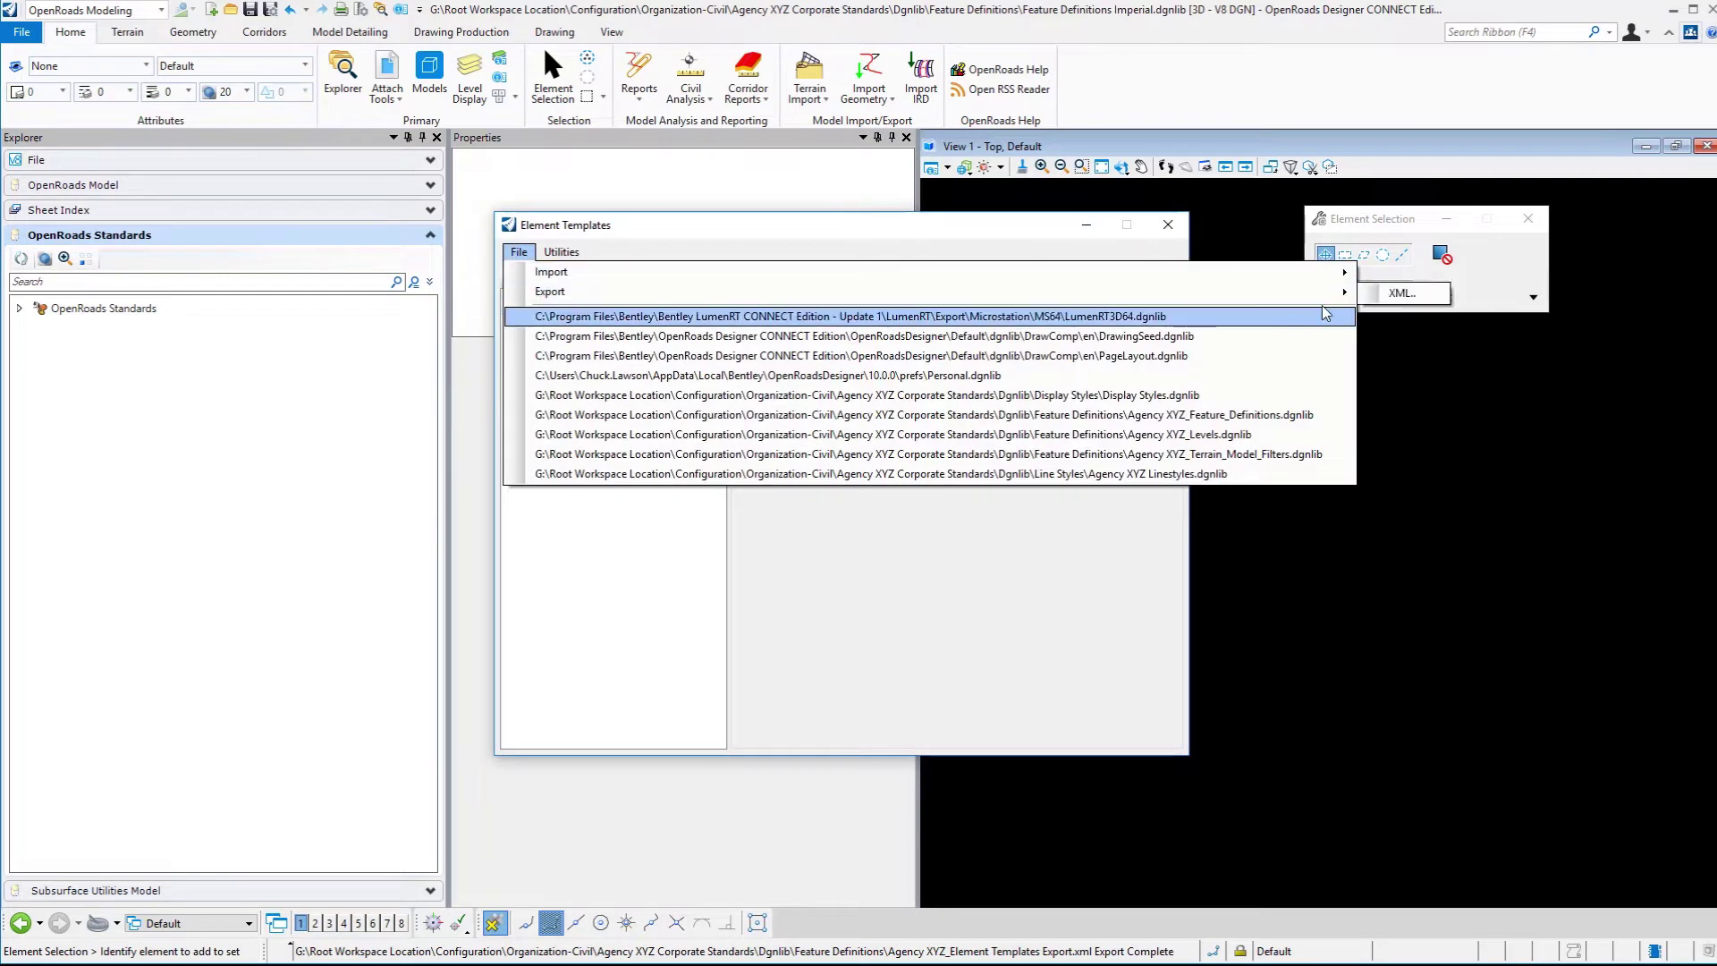
left_click(1403, 295)
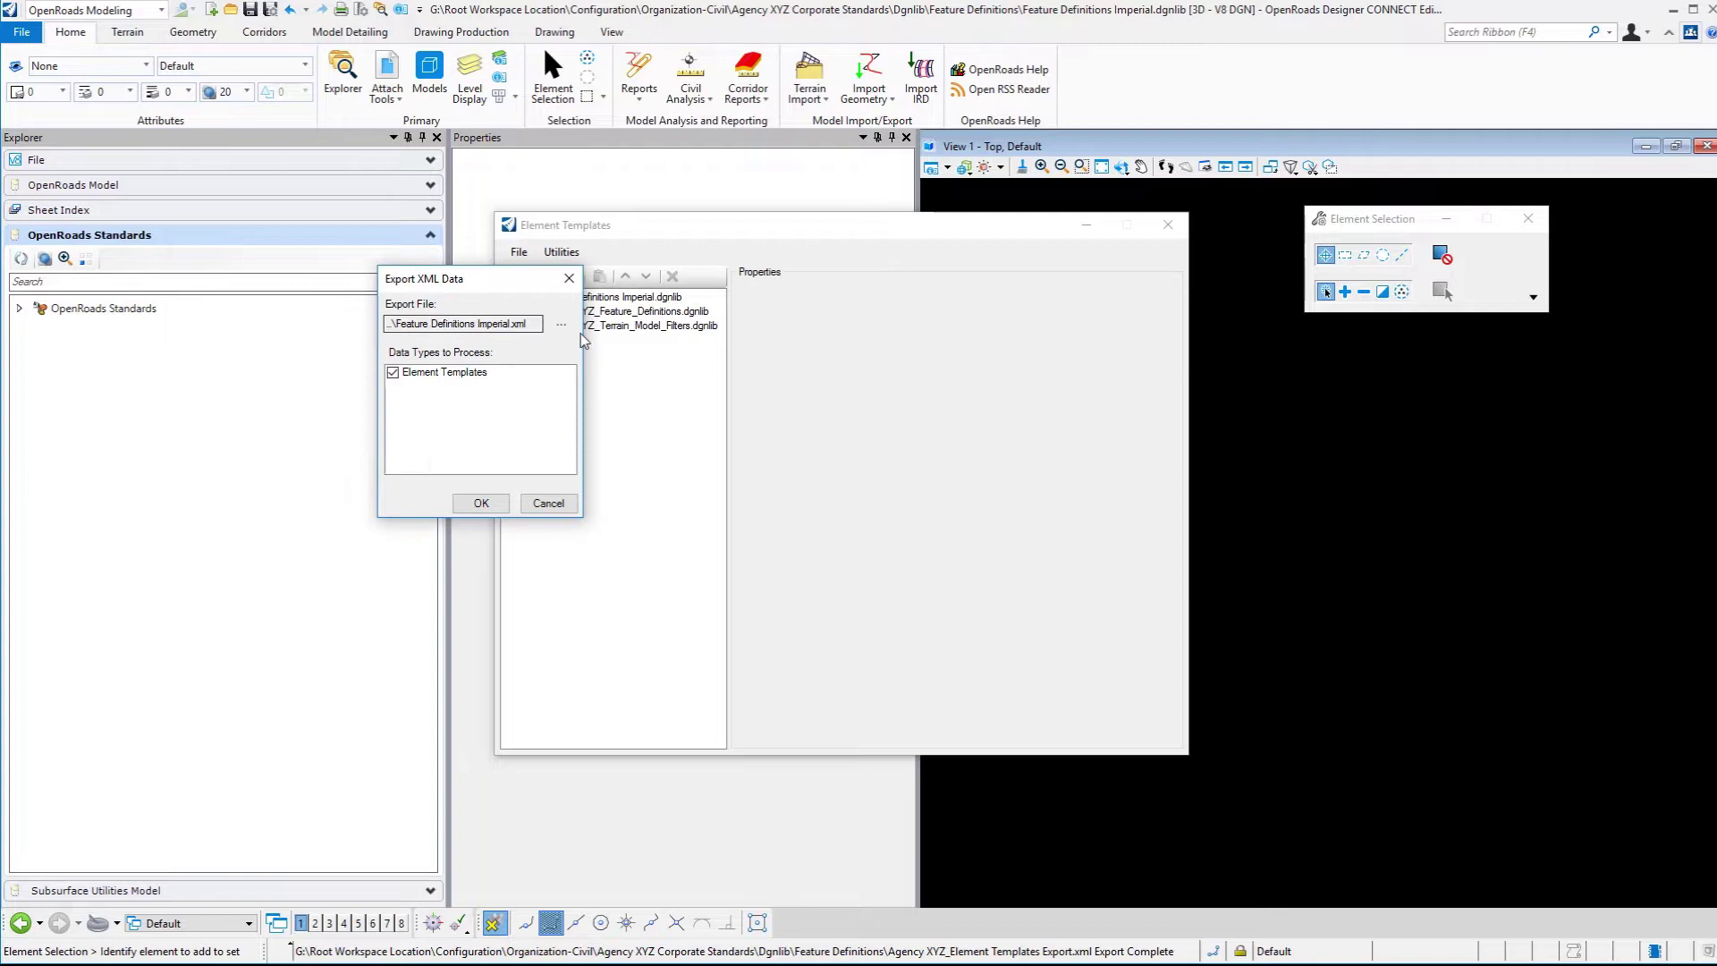
left_click(560, 326)
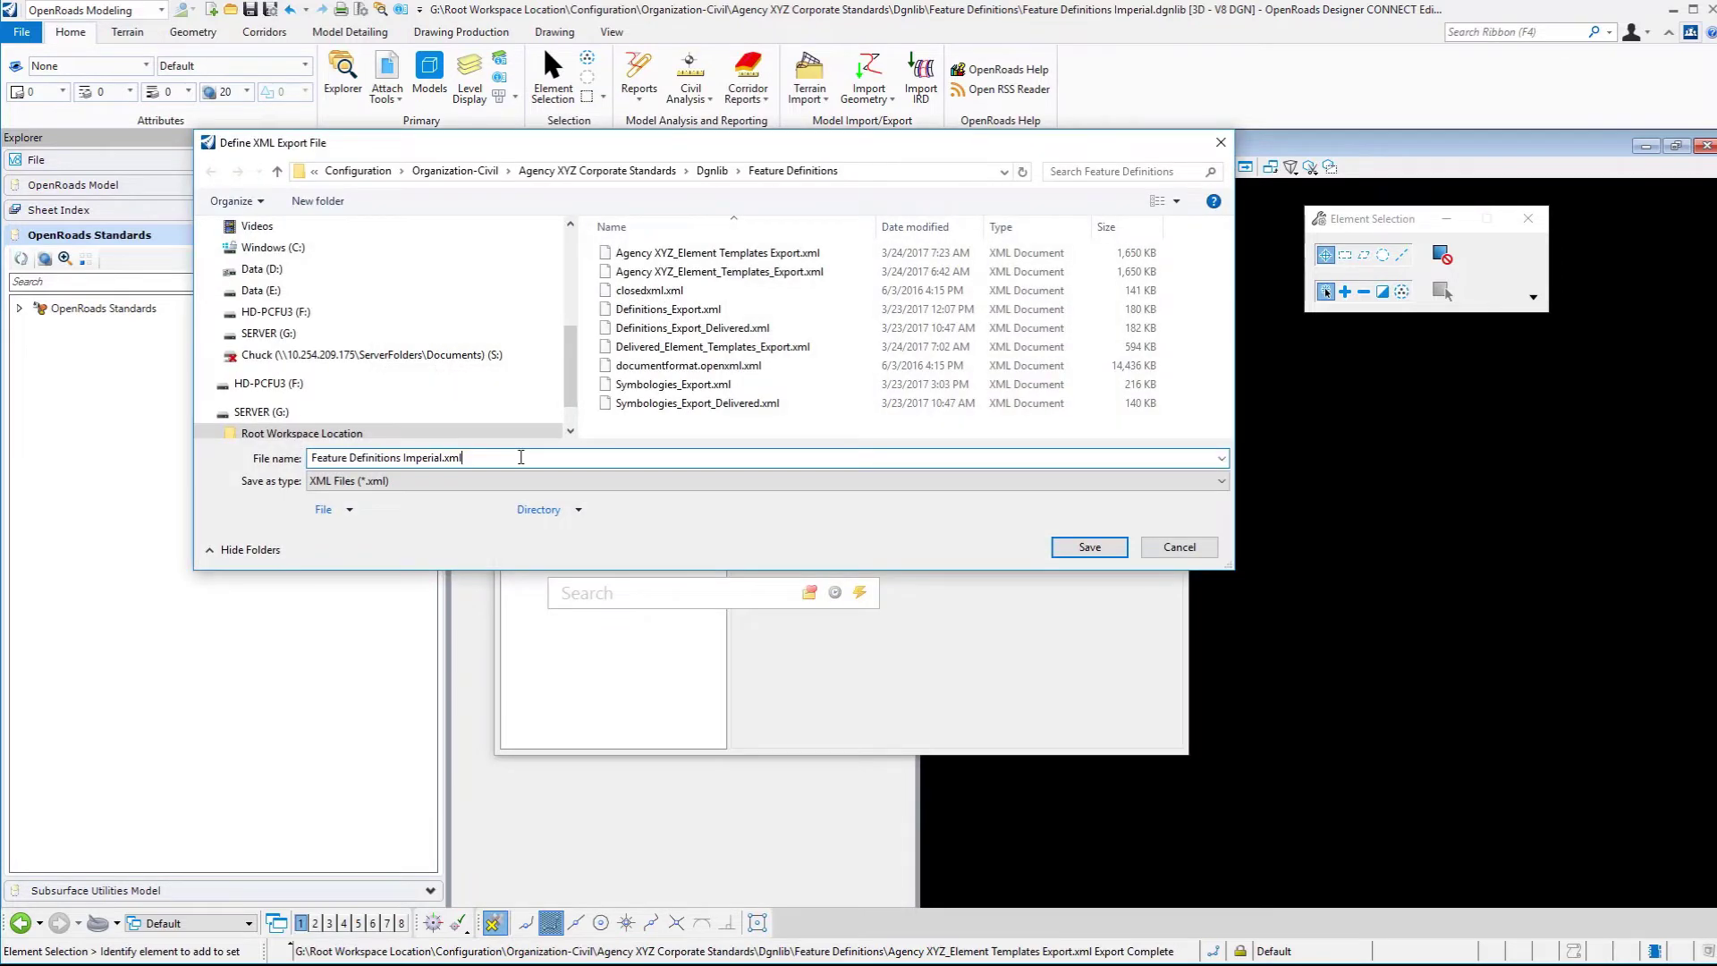
key("Home")
type("Delivered")
left_click_drag(357, 457, 483, 457)
type("Element Templates Export")
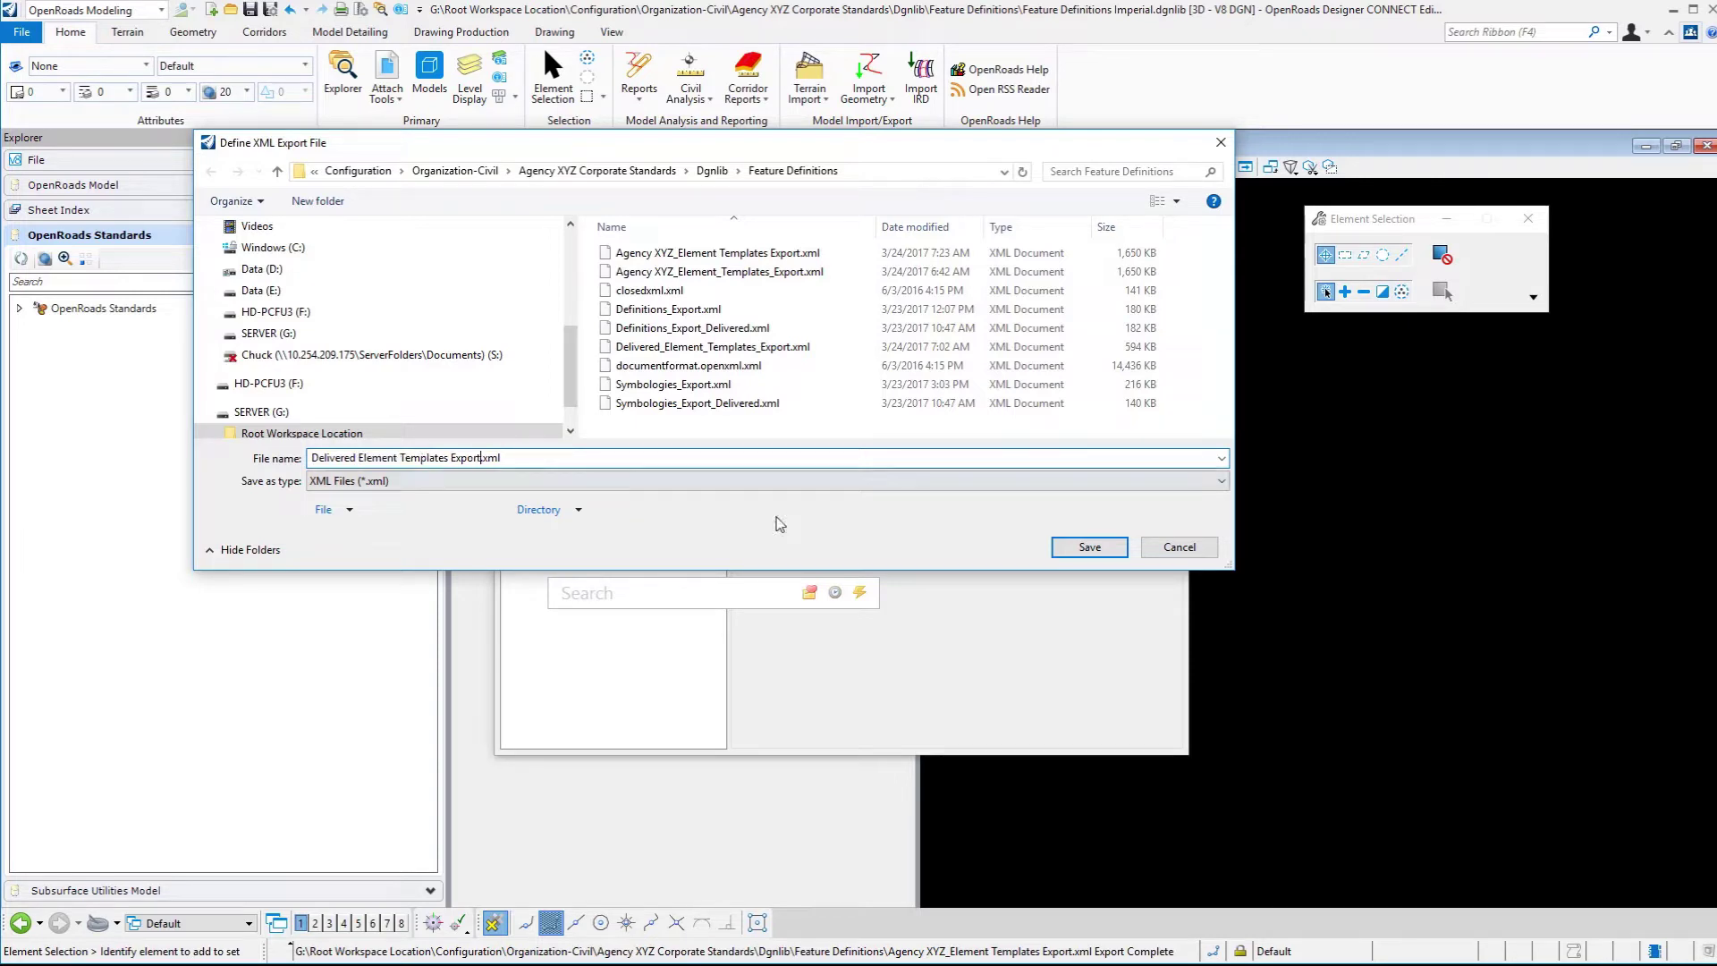
left_click(1089, 548)
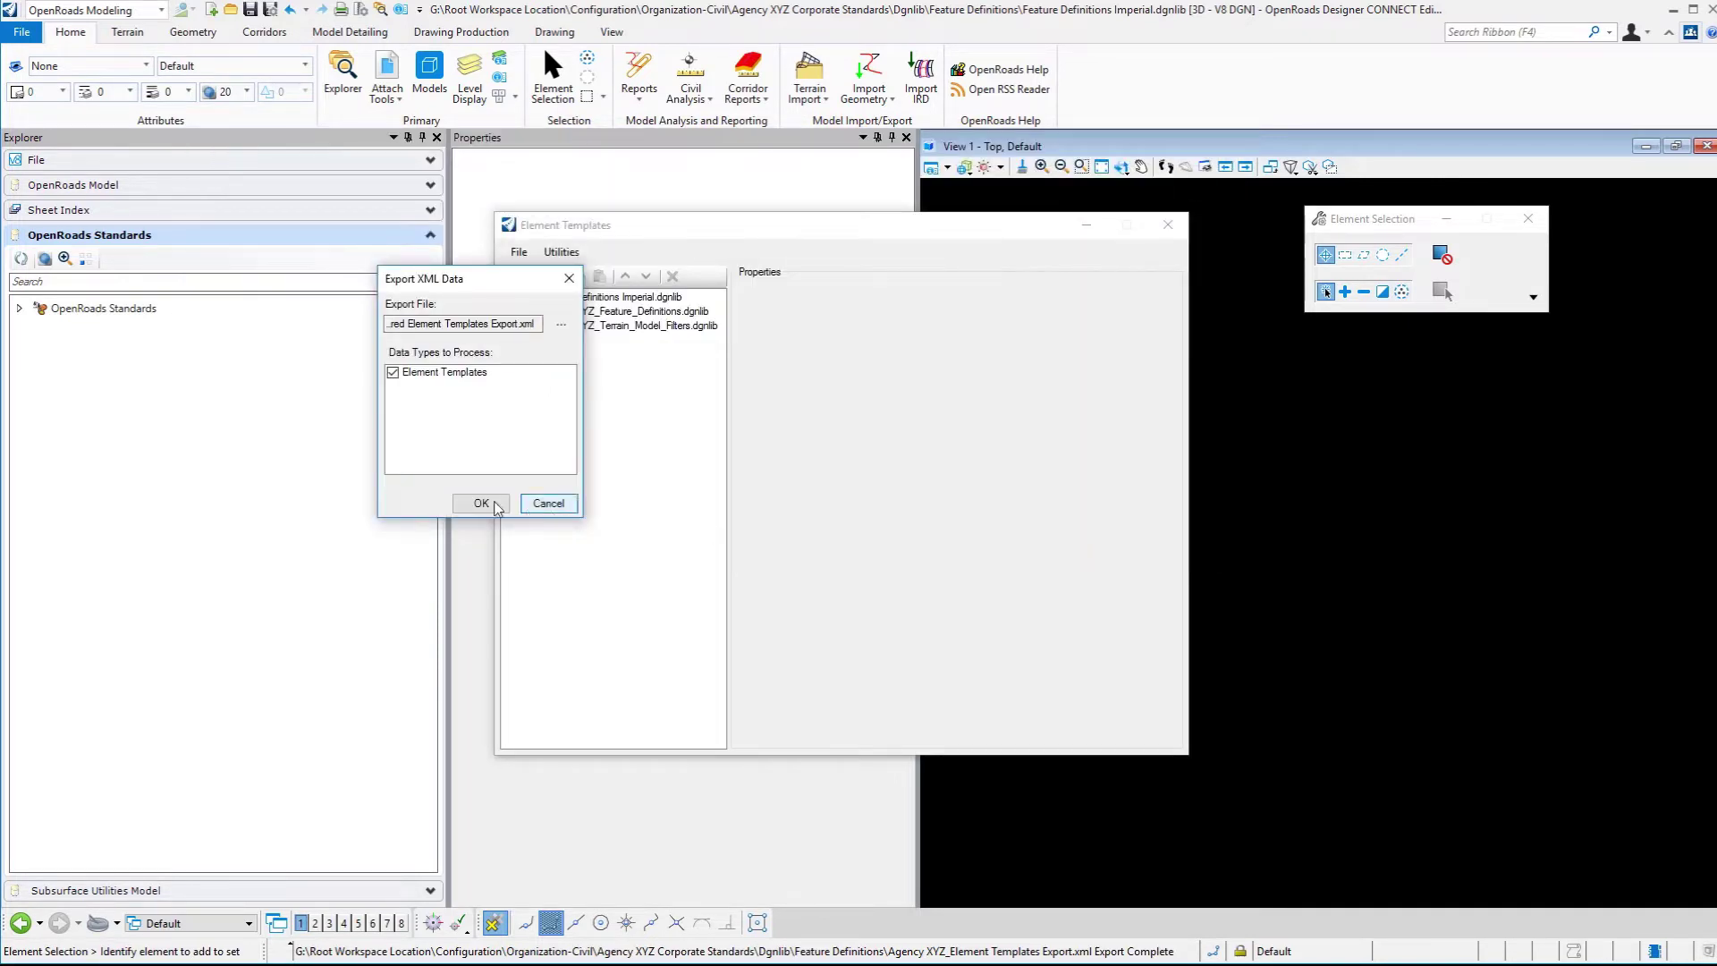
left_click(481, 504)
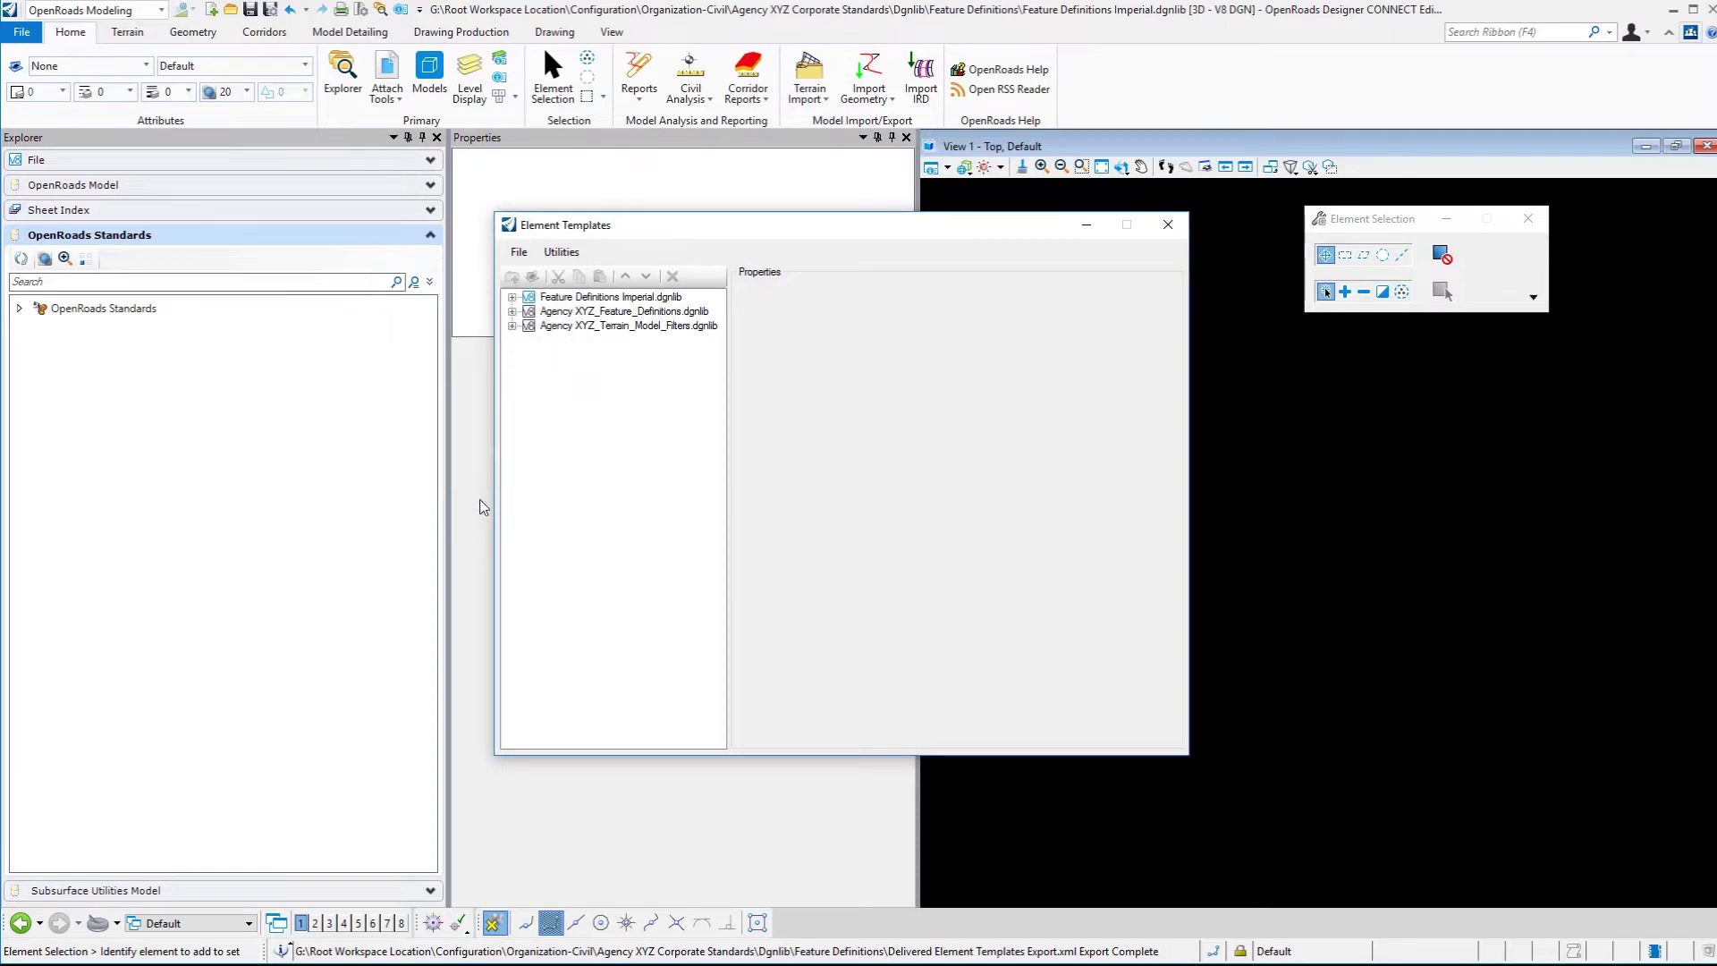
left_click(1168, 224)
- Switch to the Feature Definitions folder in File Explorer with nothing selected
key("alt+Tab")
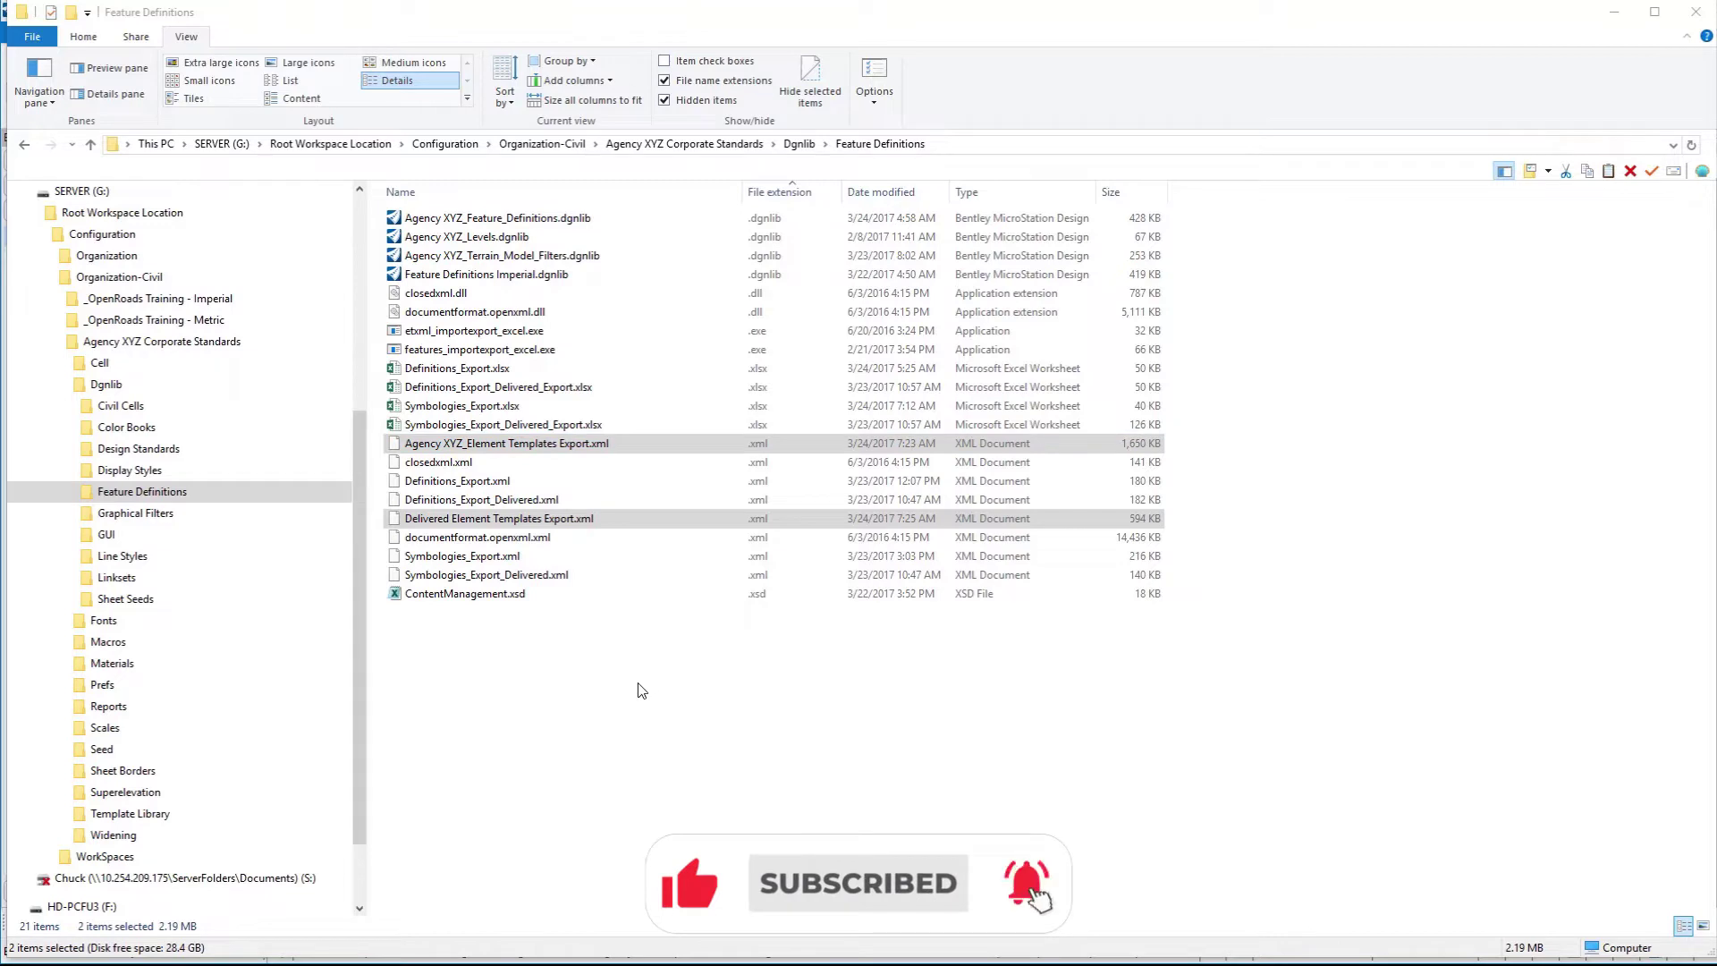
left_click(602, 707)
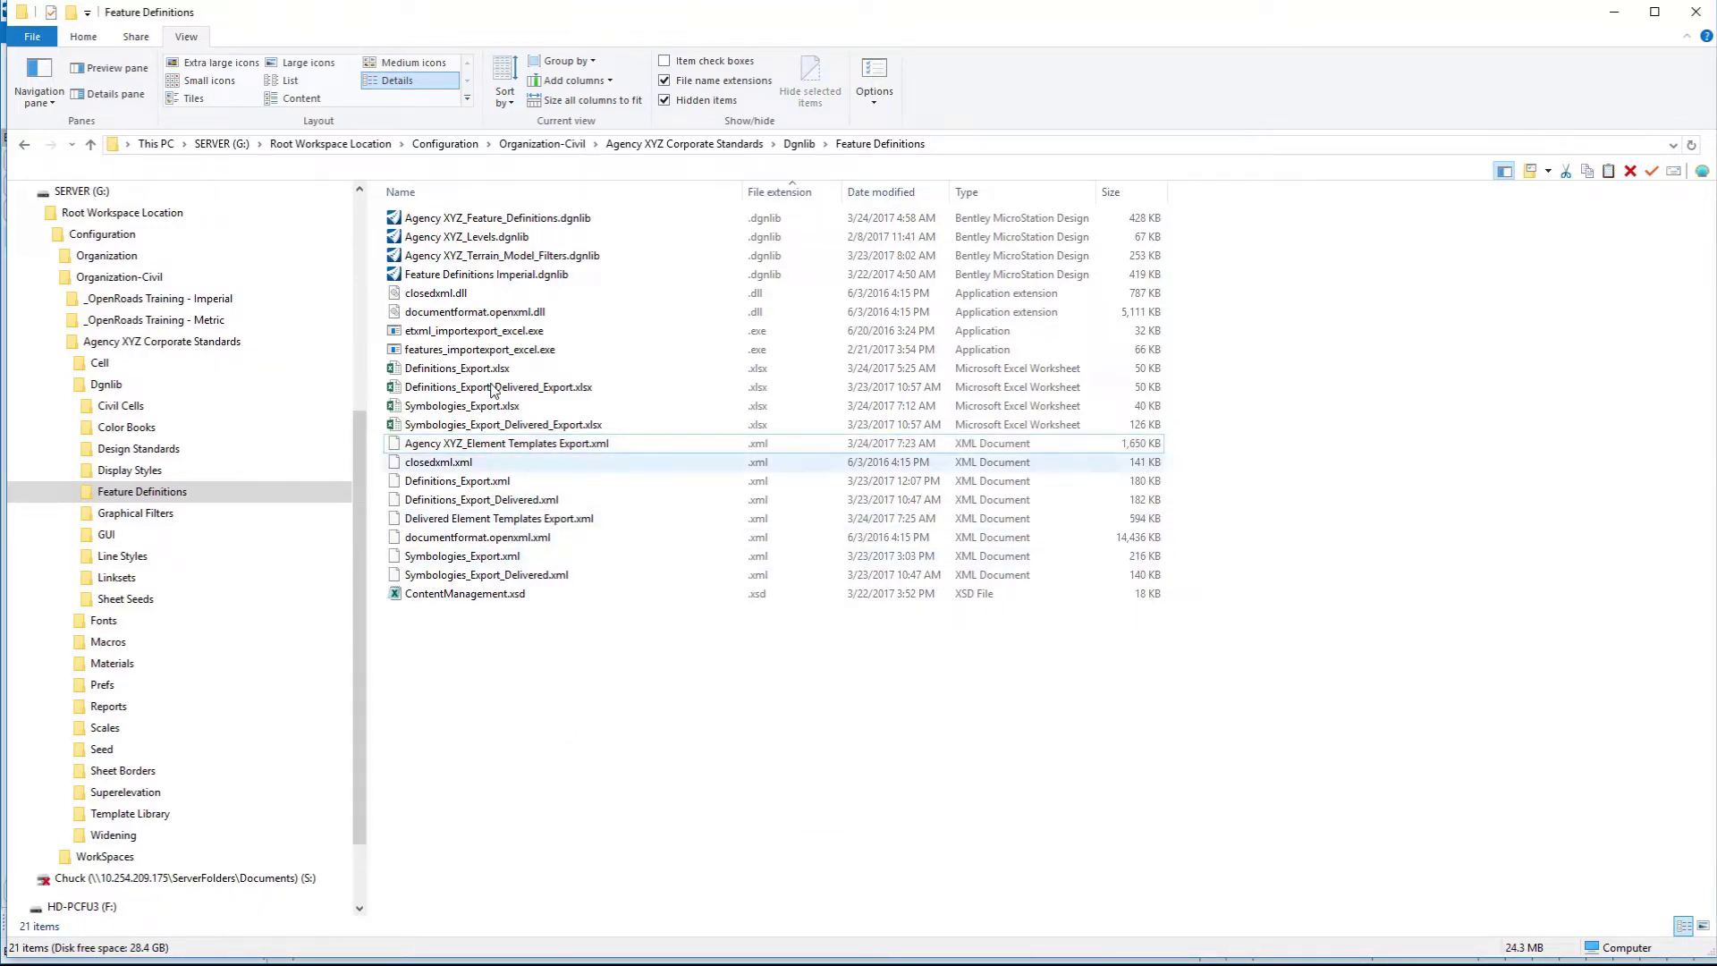
- Convert Agency XYZ_Element Templates Export.xml to 'Agency XYZ_Element Templates Export.xlsx' with the converter tool
double_click(477, 332)
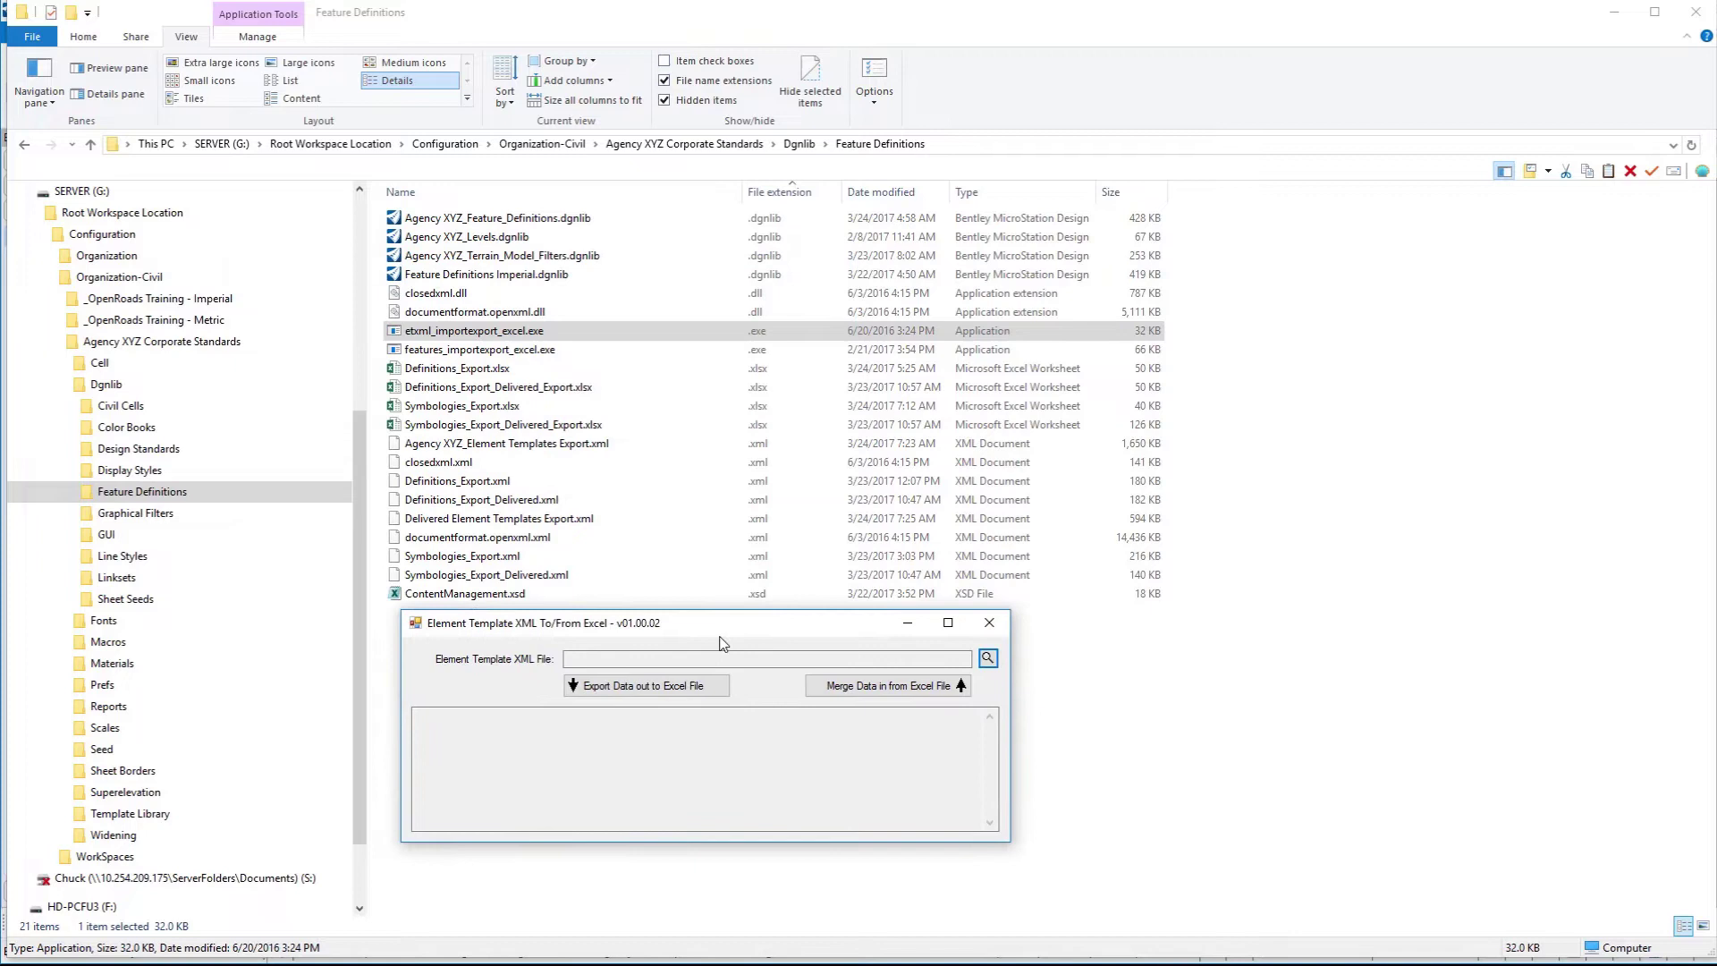
left_click(989, 659)
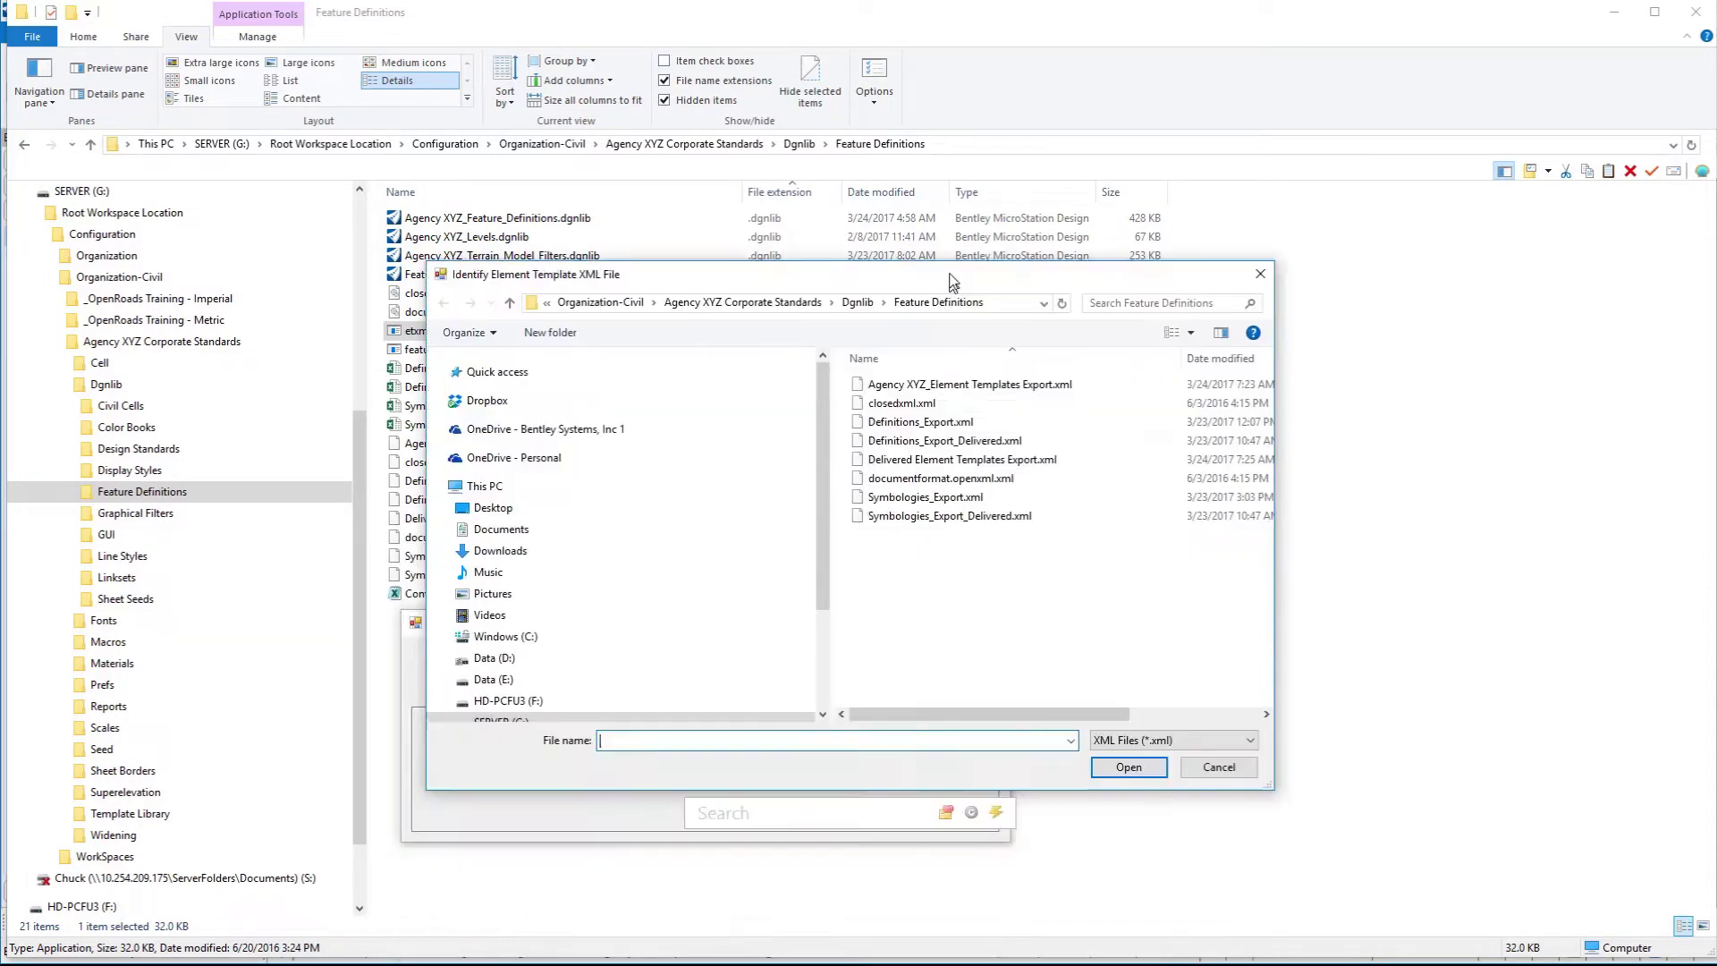
left_click(950, 382)
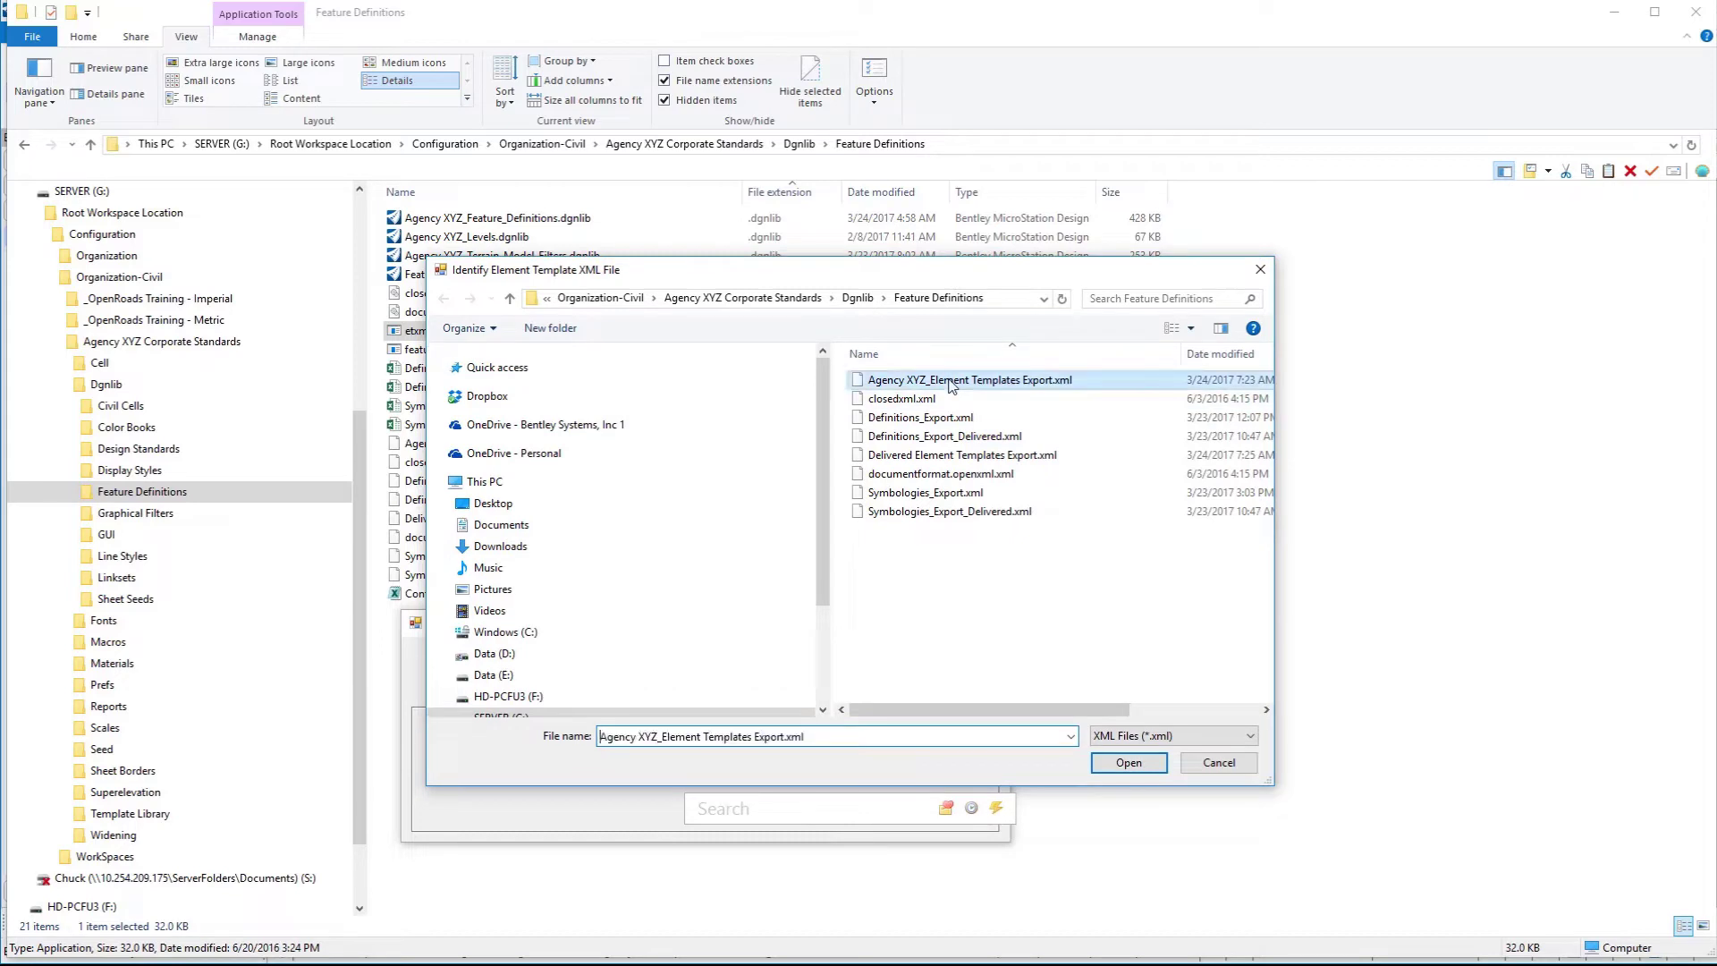
left_click(1127, 764)
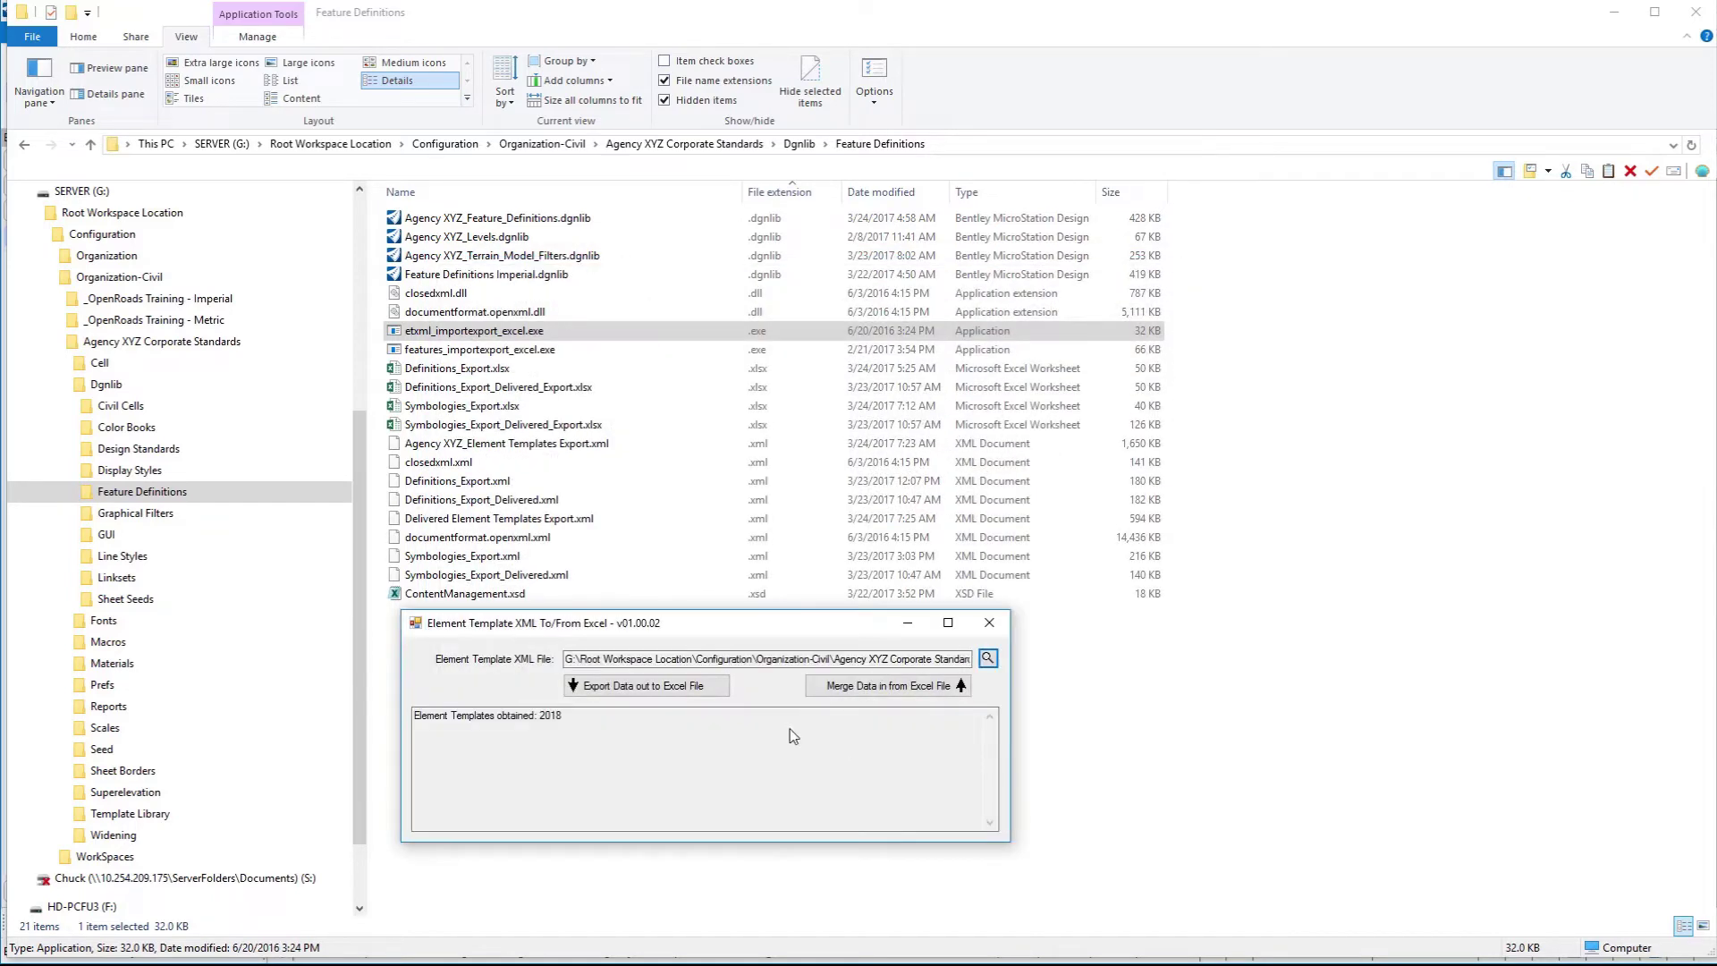
left_click(641, 687)
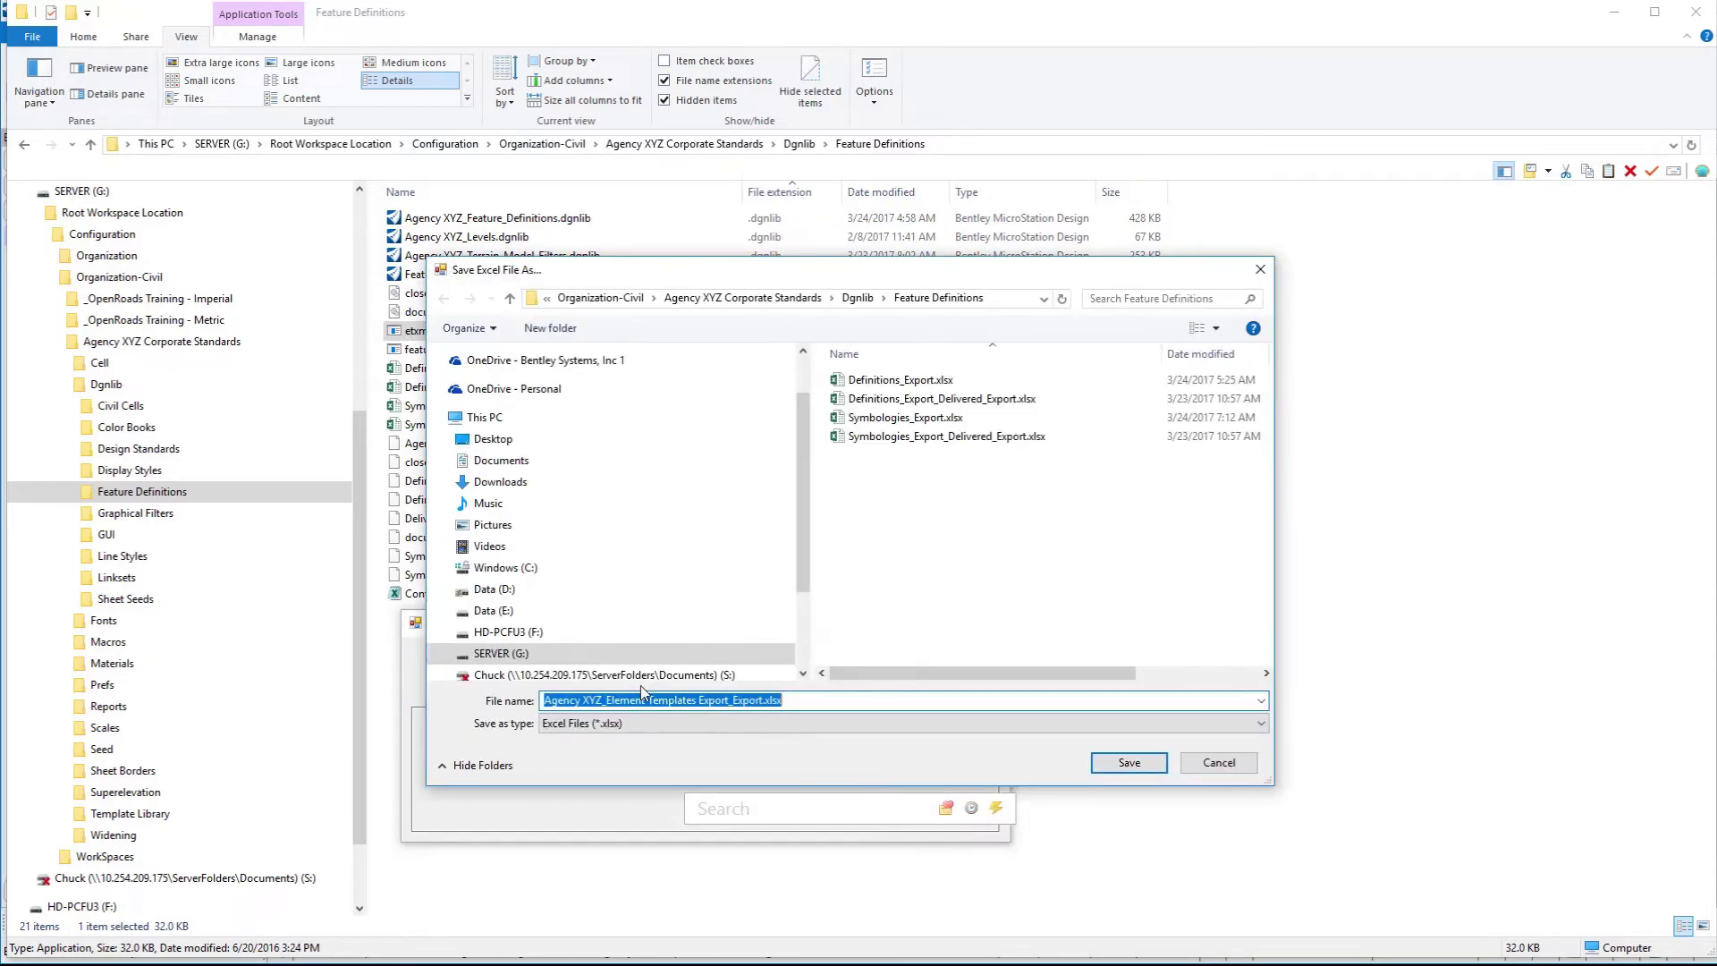
left_click(797, 701)
key("Left")
key("Left")
key("Left")
key("Left")
key("Left")
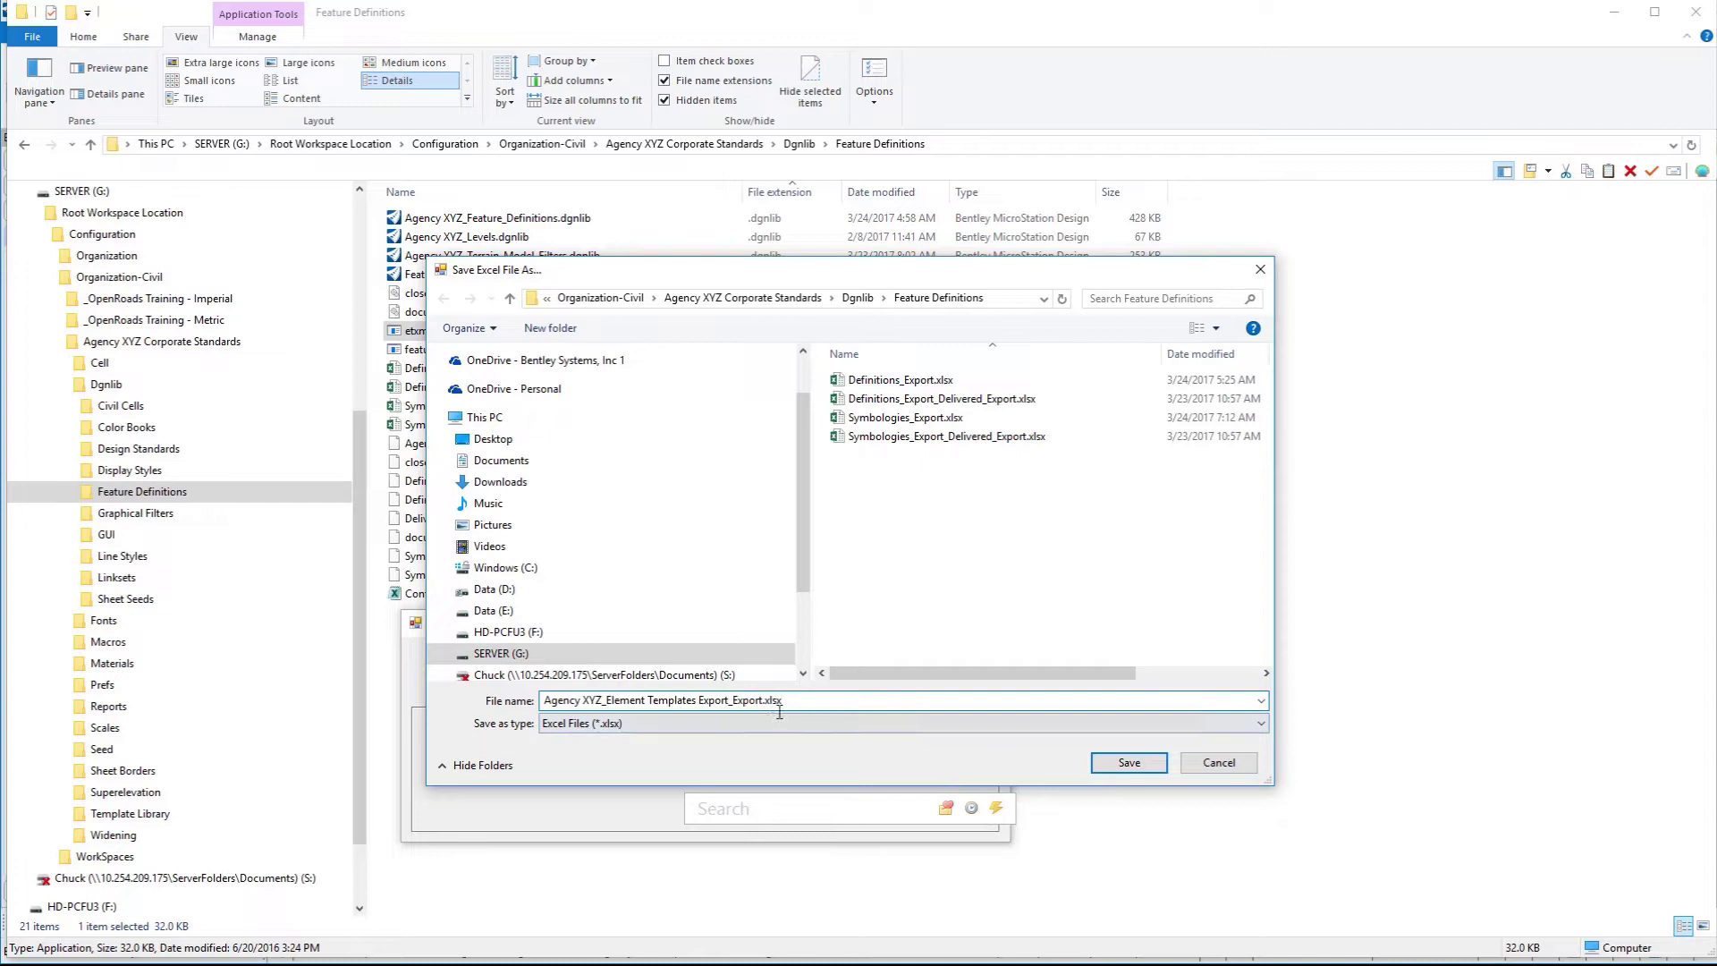
key("BackSpace")
key("BackSpace")
key("BackSpace")
key("BackSpace")
key("BackSpace")
key("BackSpace")
key("BackSpace")
left_click(1130, 763)
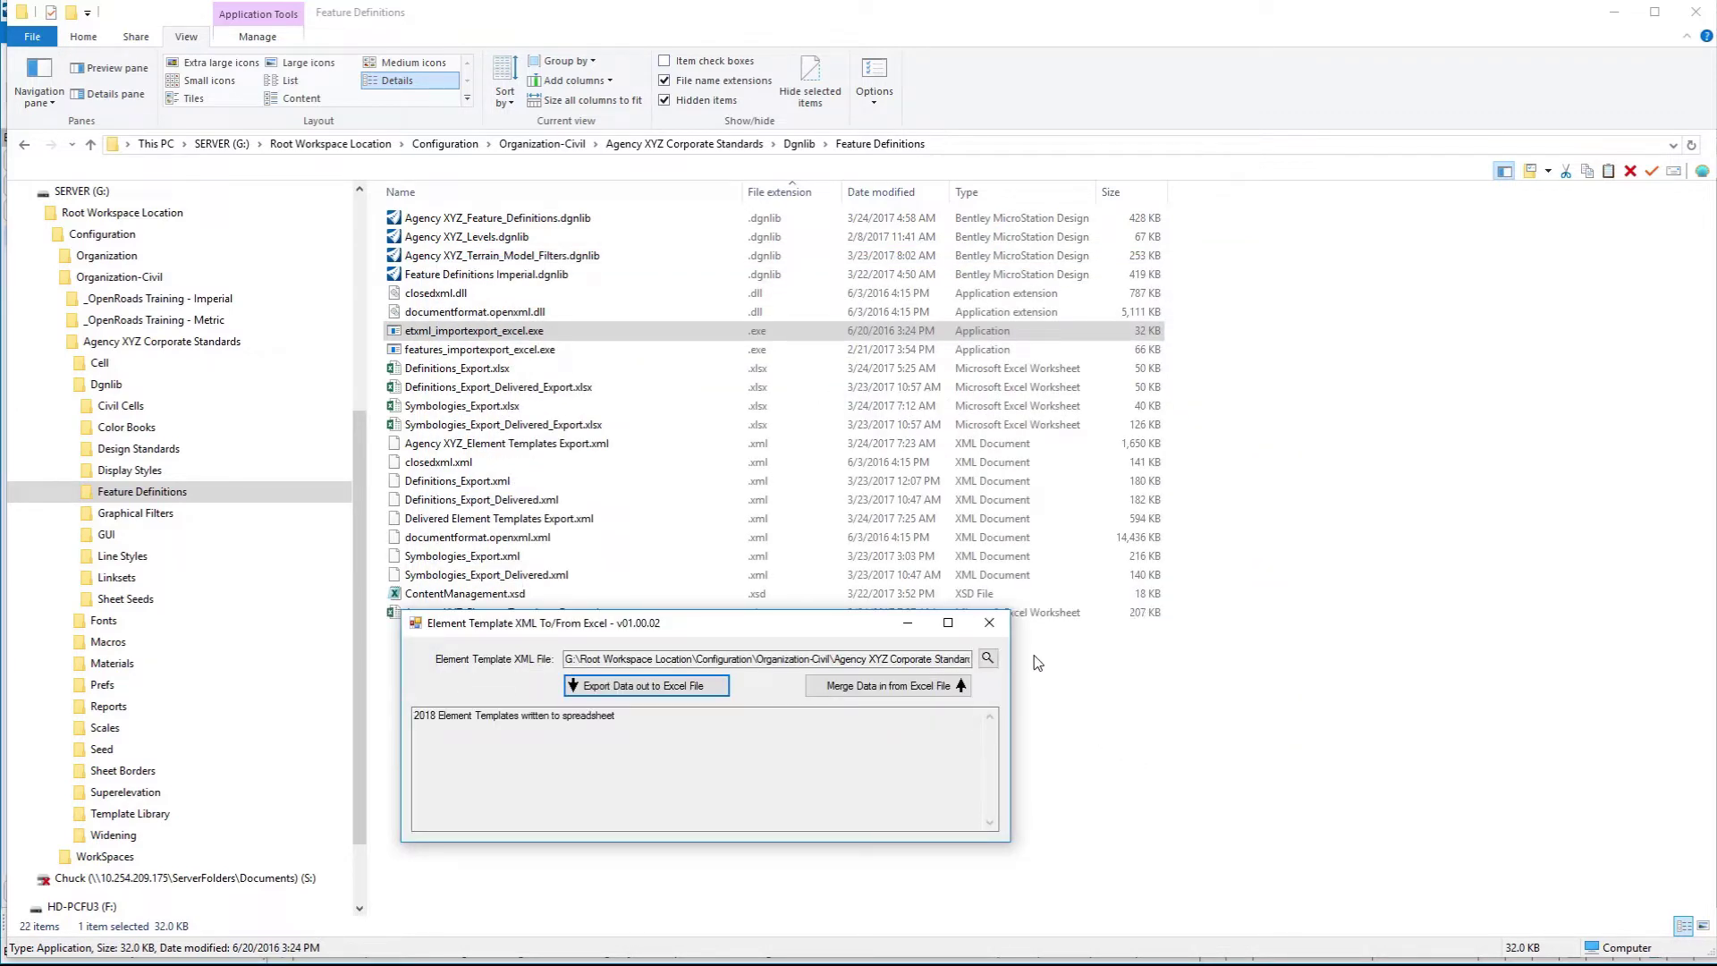
left_click(989, 623)
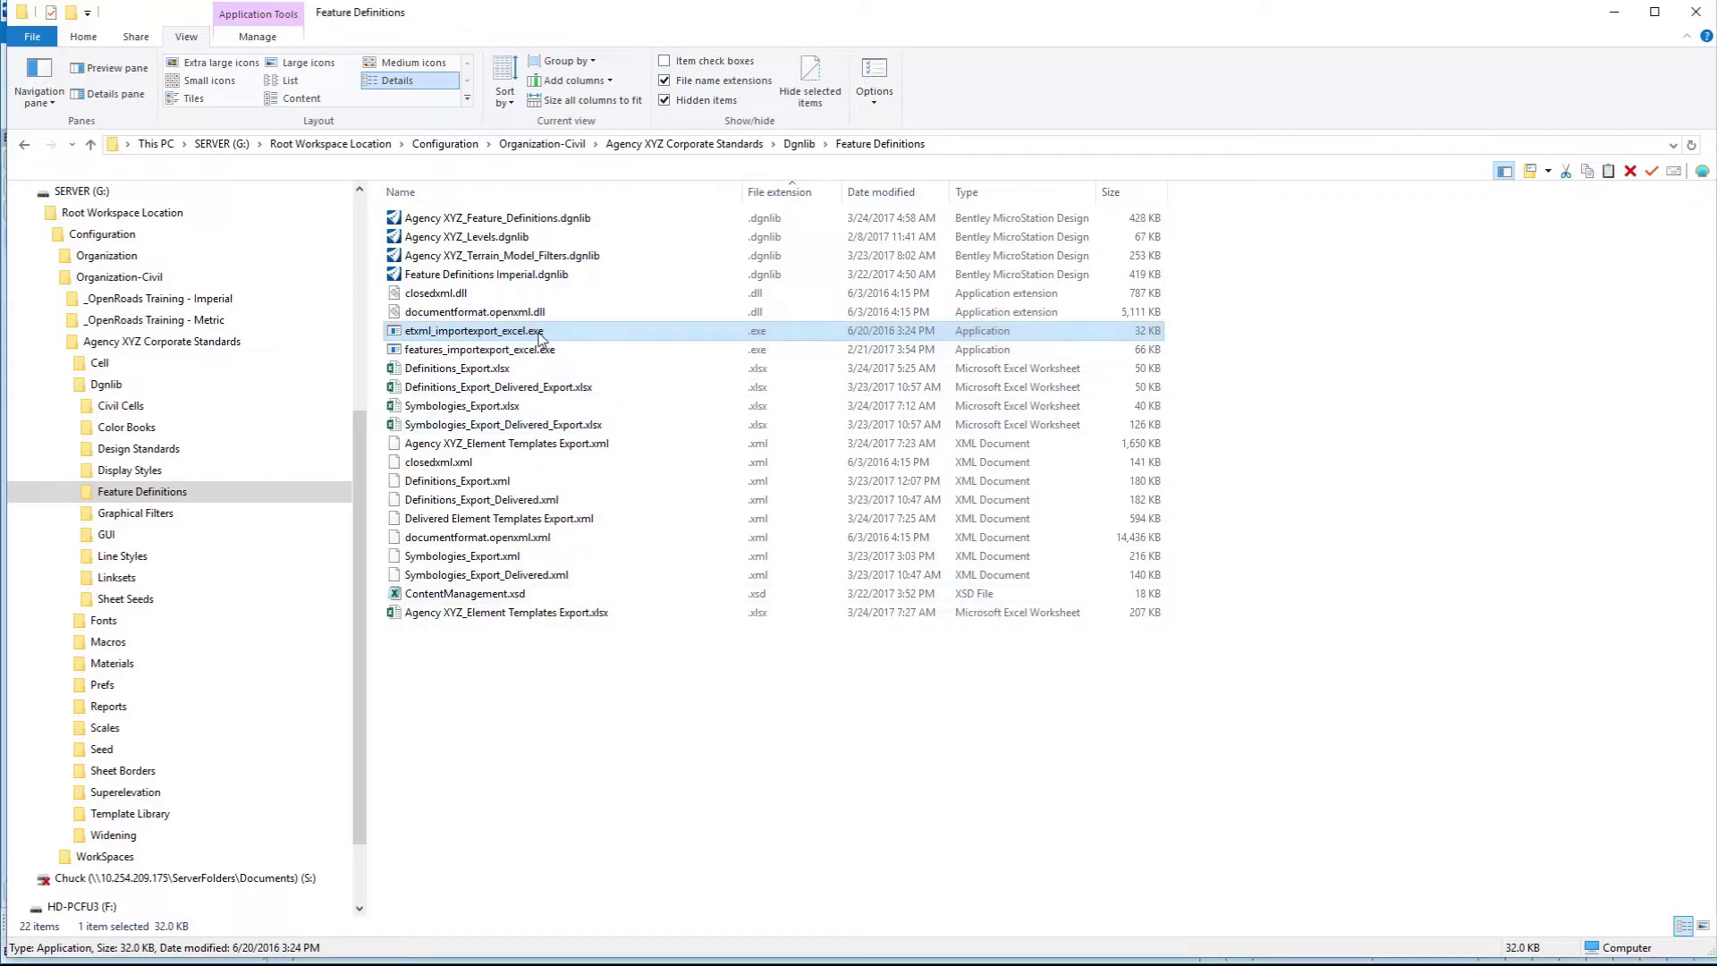
- Convert Delivered Element Templates Export.xml to 'Delivered Element Templates Export.xlsx' (442 templates)
double_click(539, 338)
left_click(808, 261)
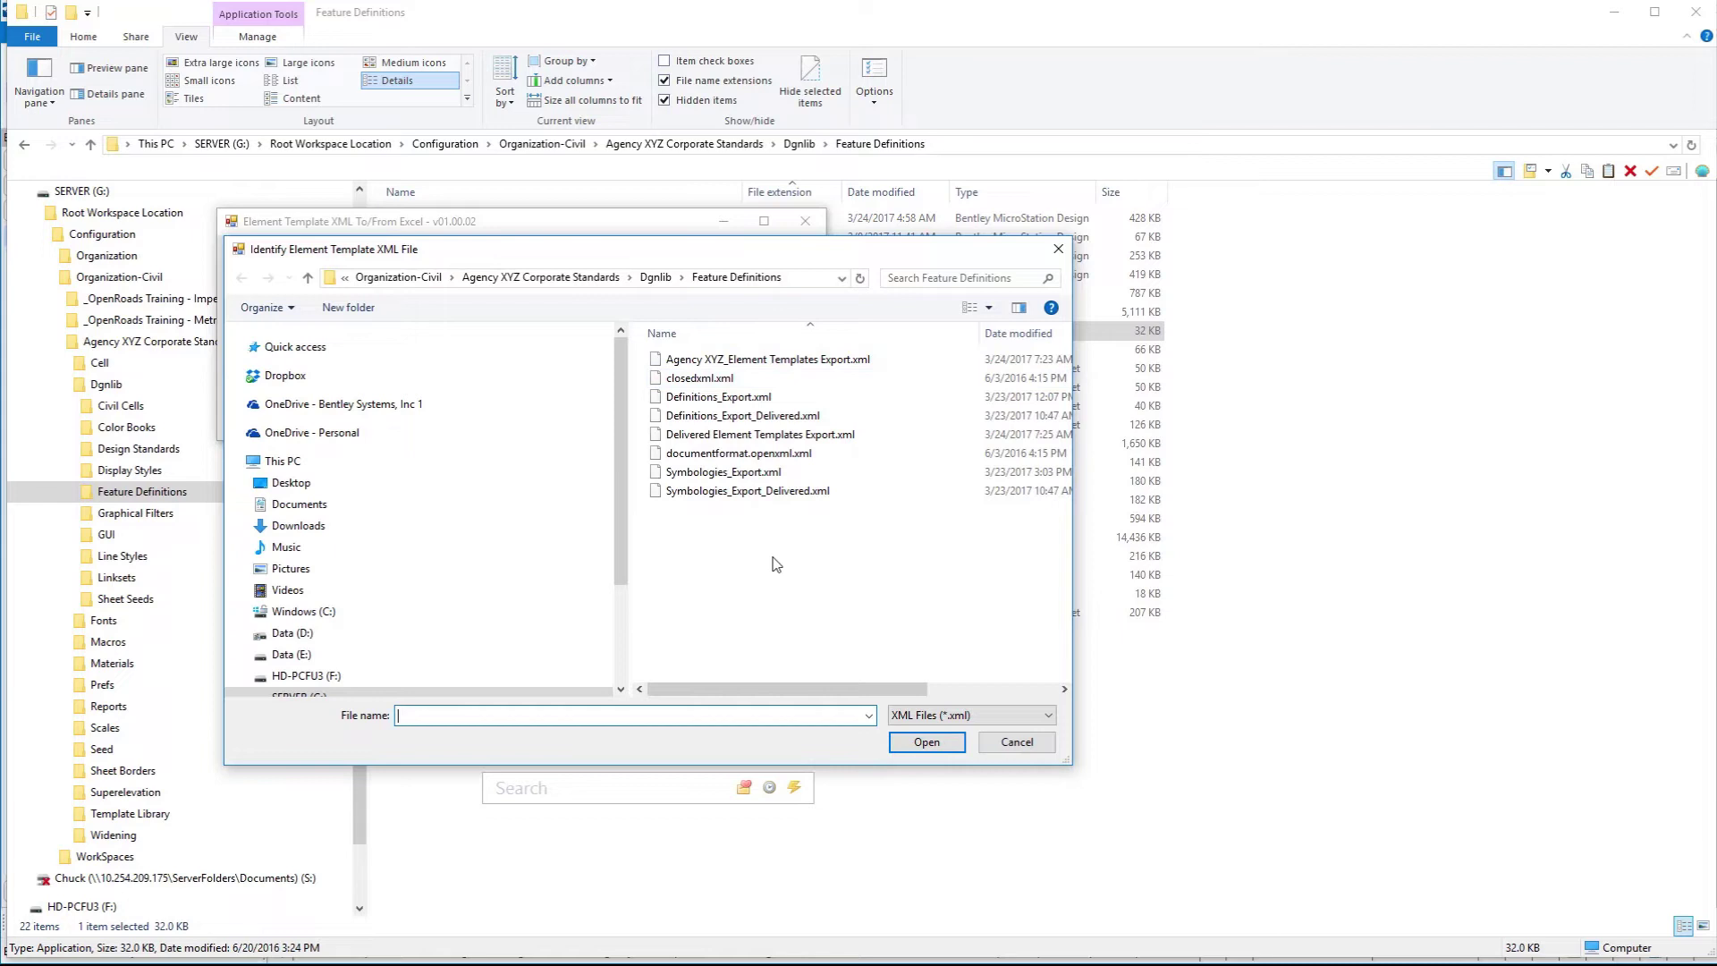
left_click(795, 442)
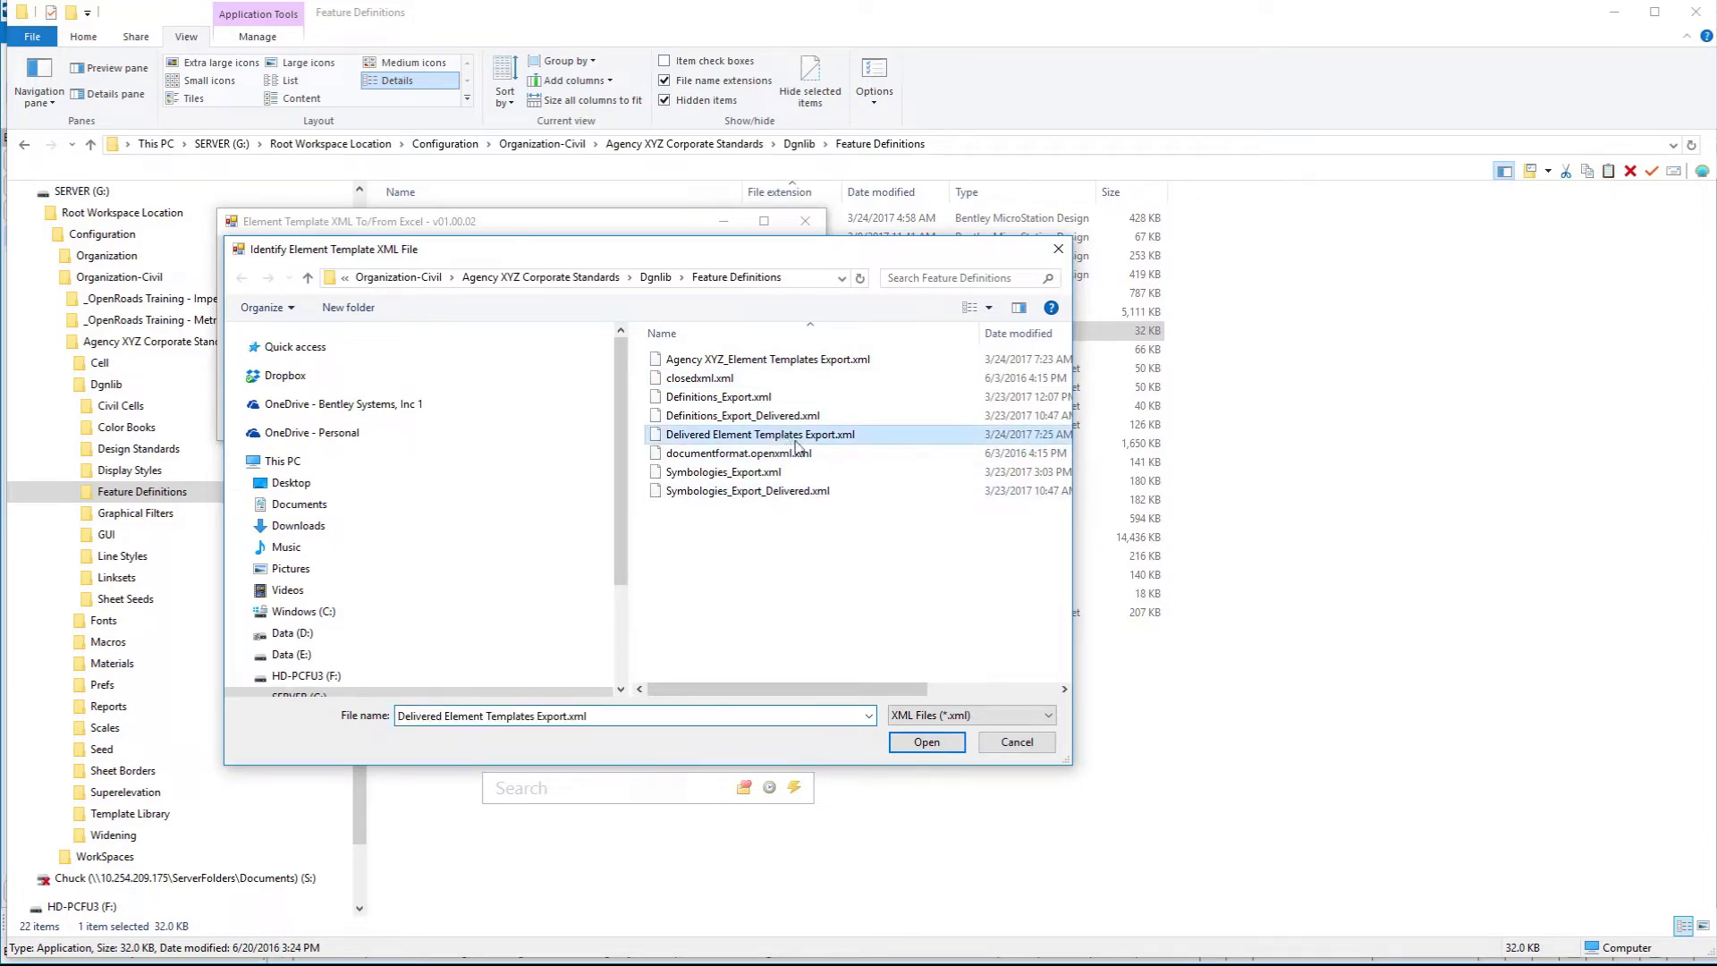
left_click(921, 743)
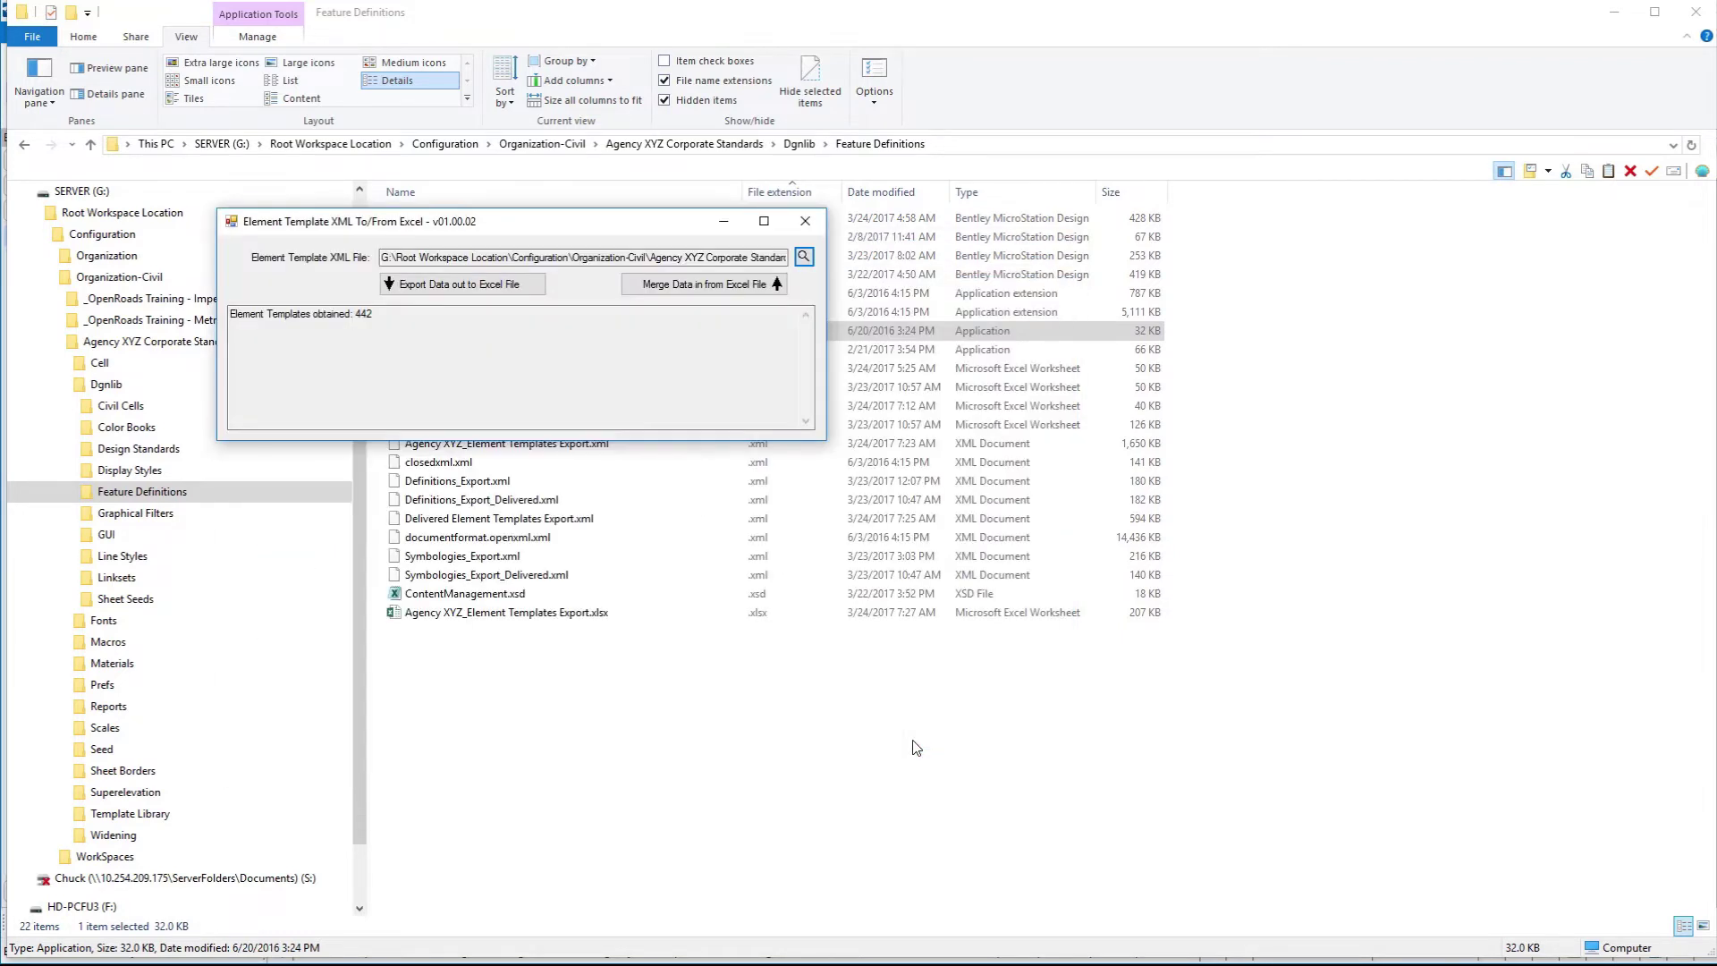
left_click(526, 286)
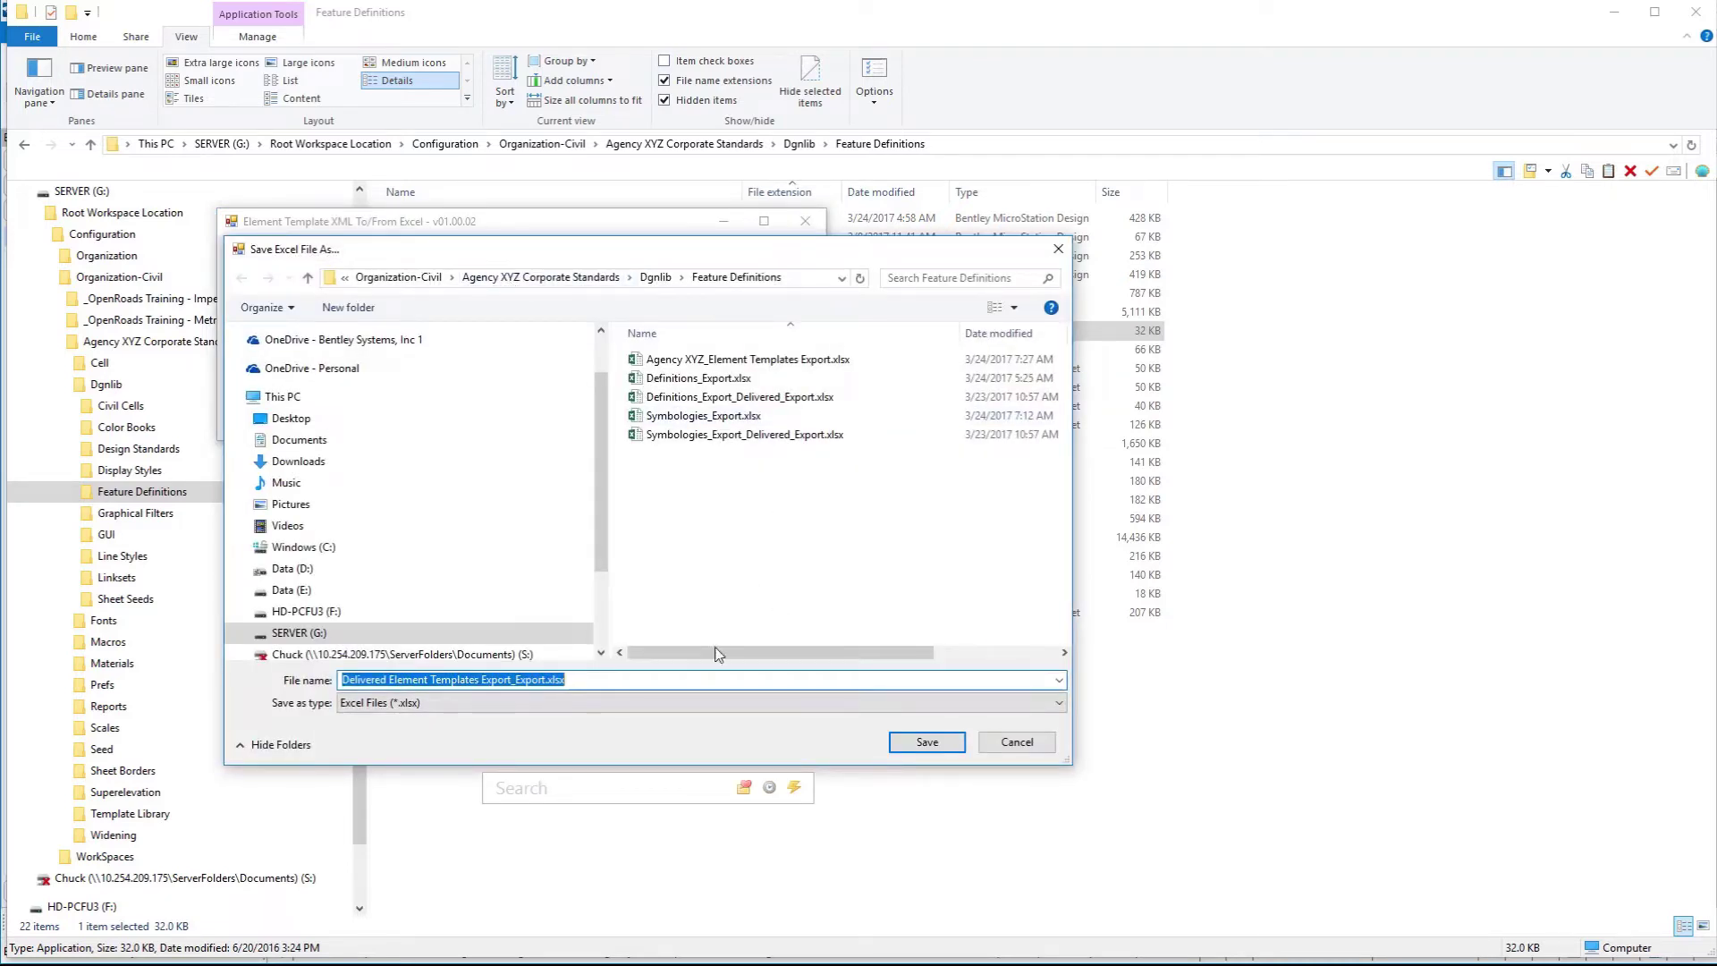
left_click(548, 680)
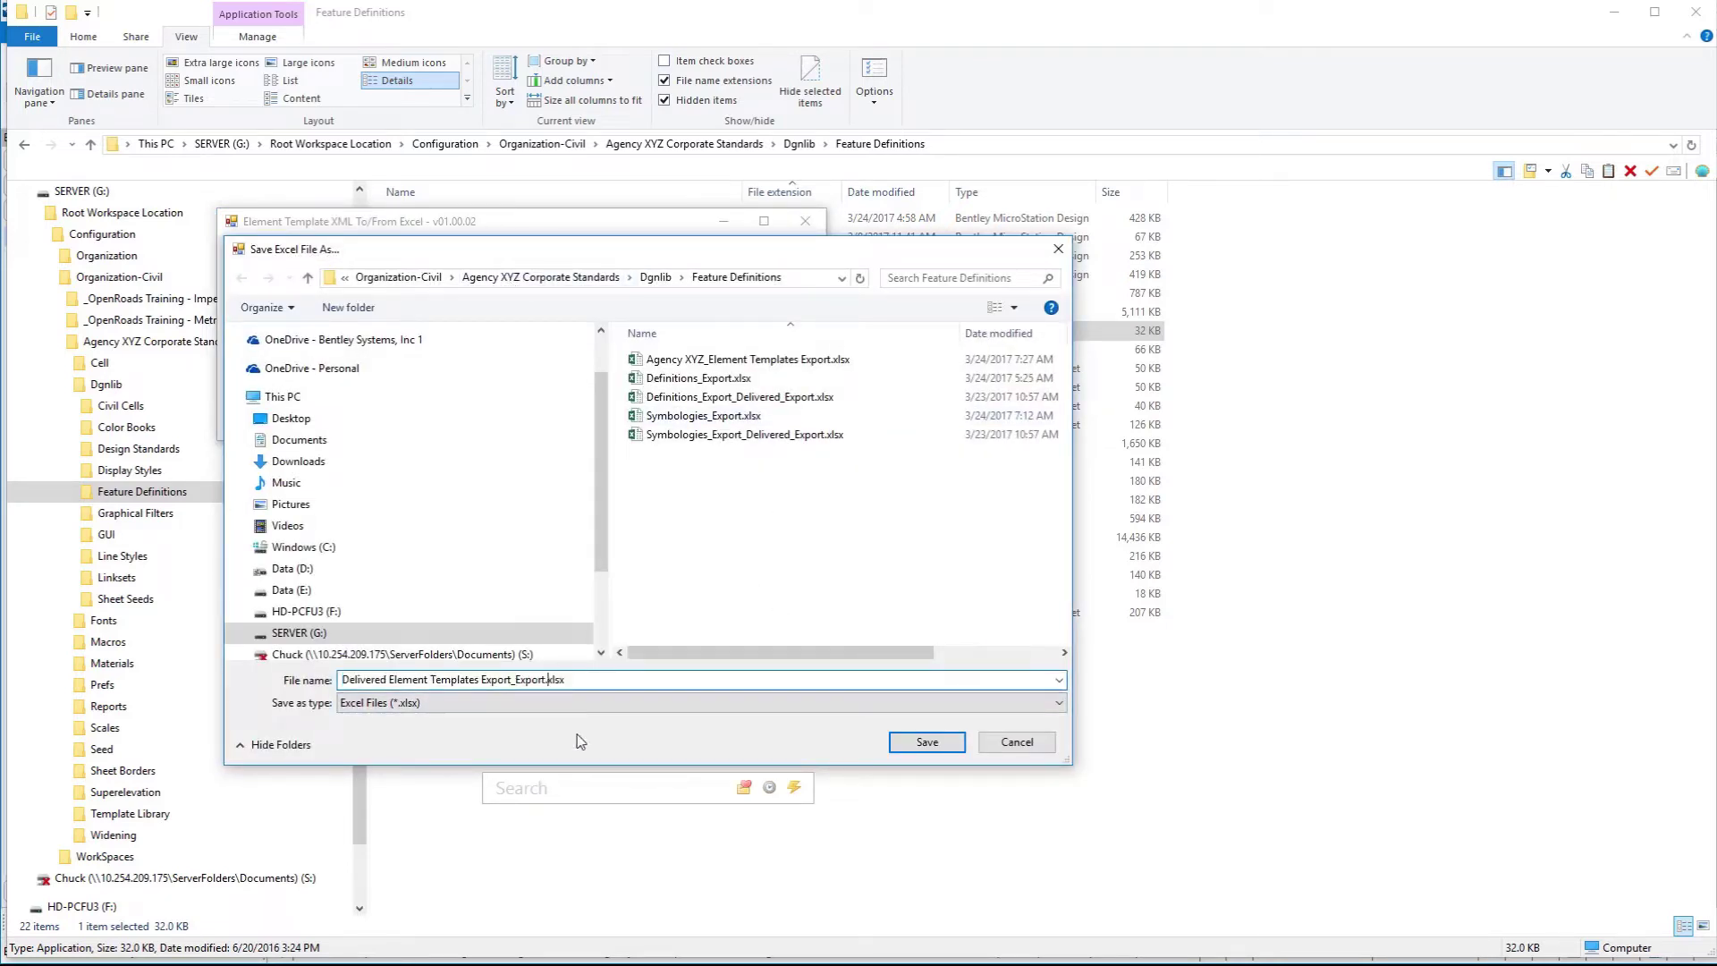
key("BackSpace")
key("BackSpace")
key("BackSpace")
key("BackSpace")
key("BackSpace")
key("BackSpace")
key("BackSpace")
left_click(941, 744)
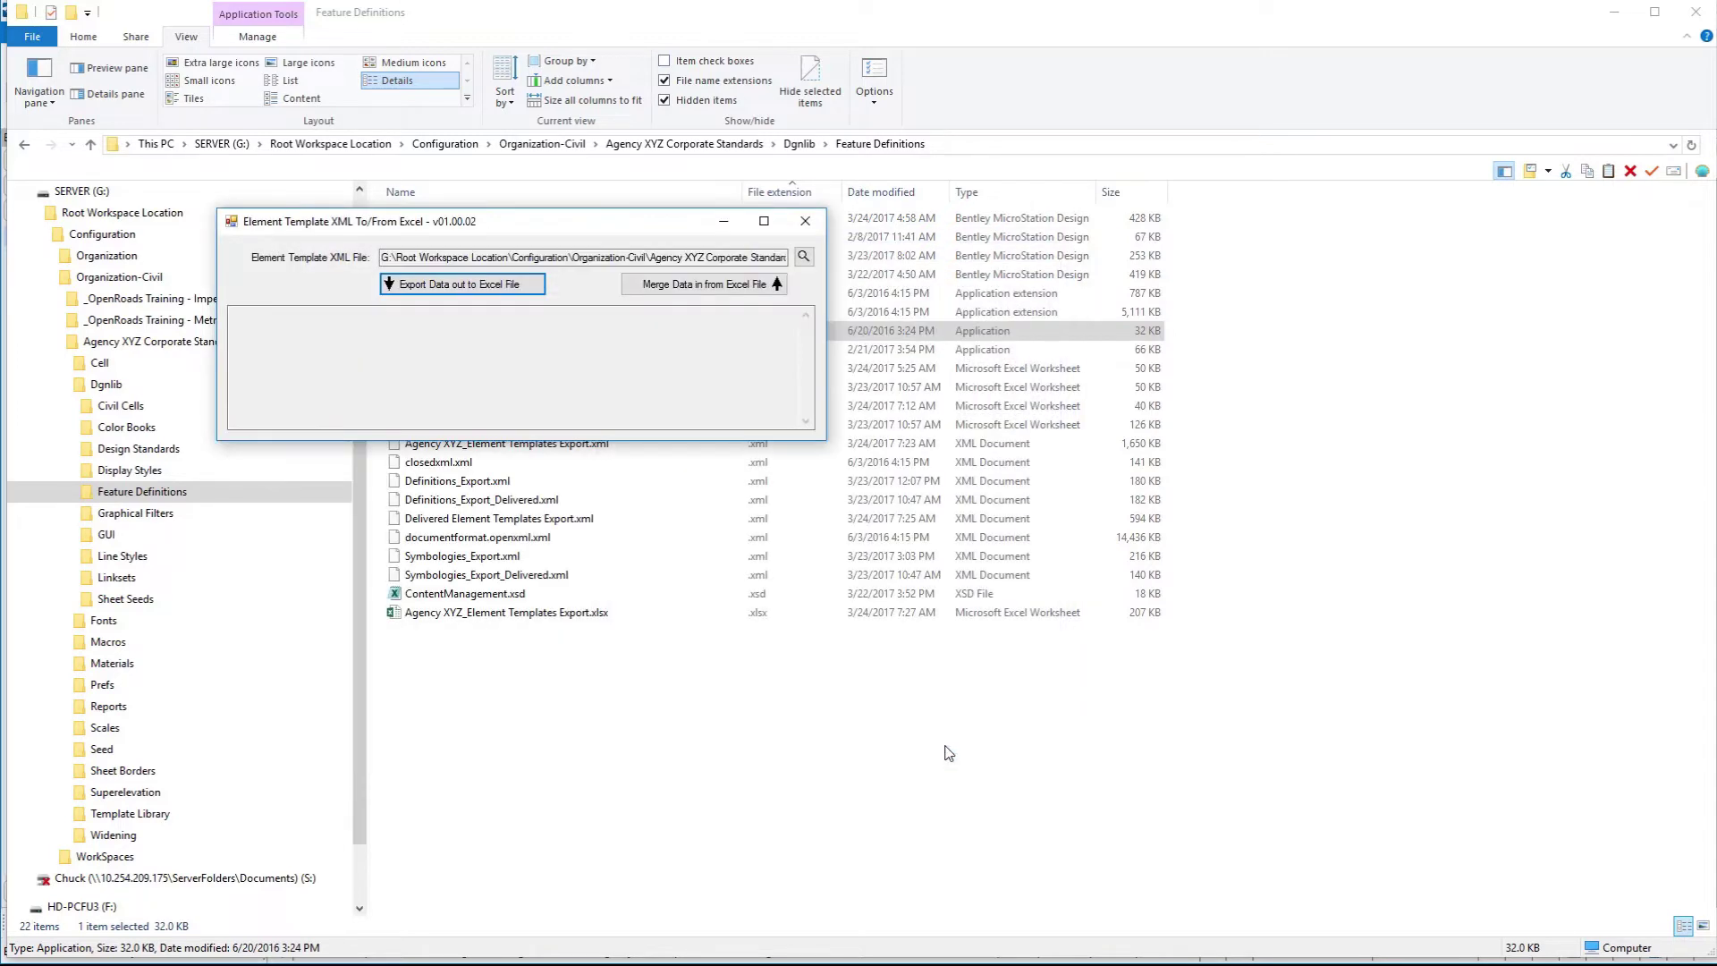
- Close the converter and clear the file selection in Feature Definitions
left_click(805, 221)
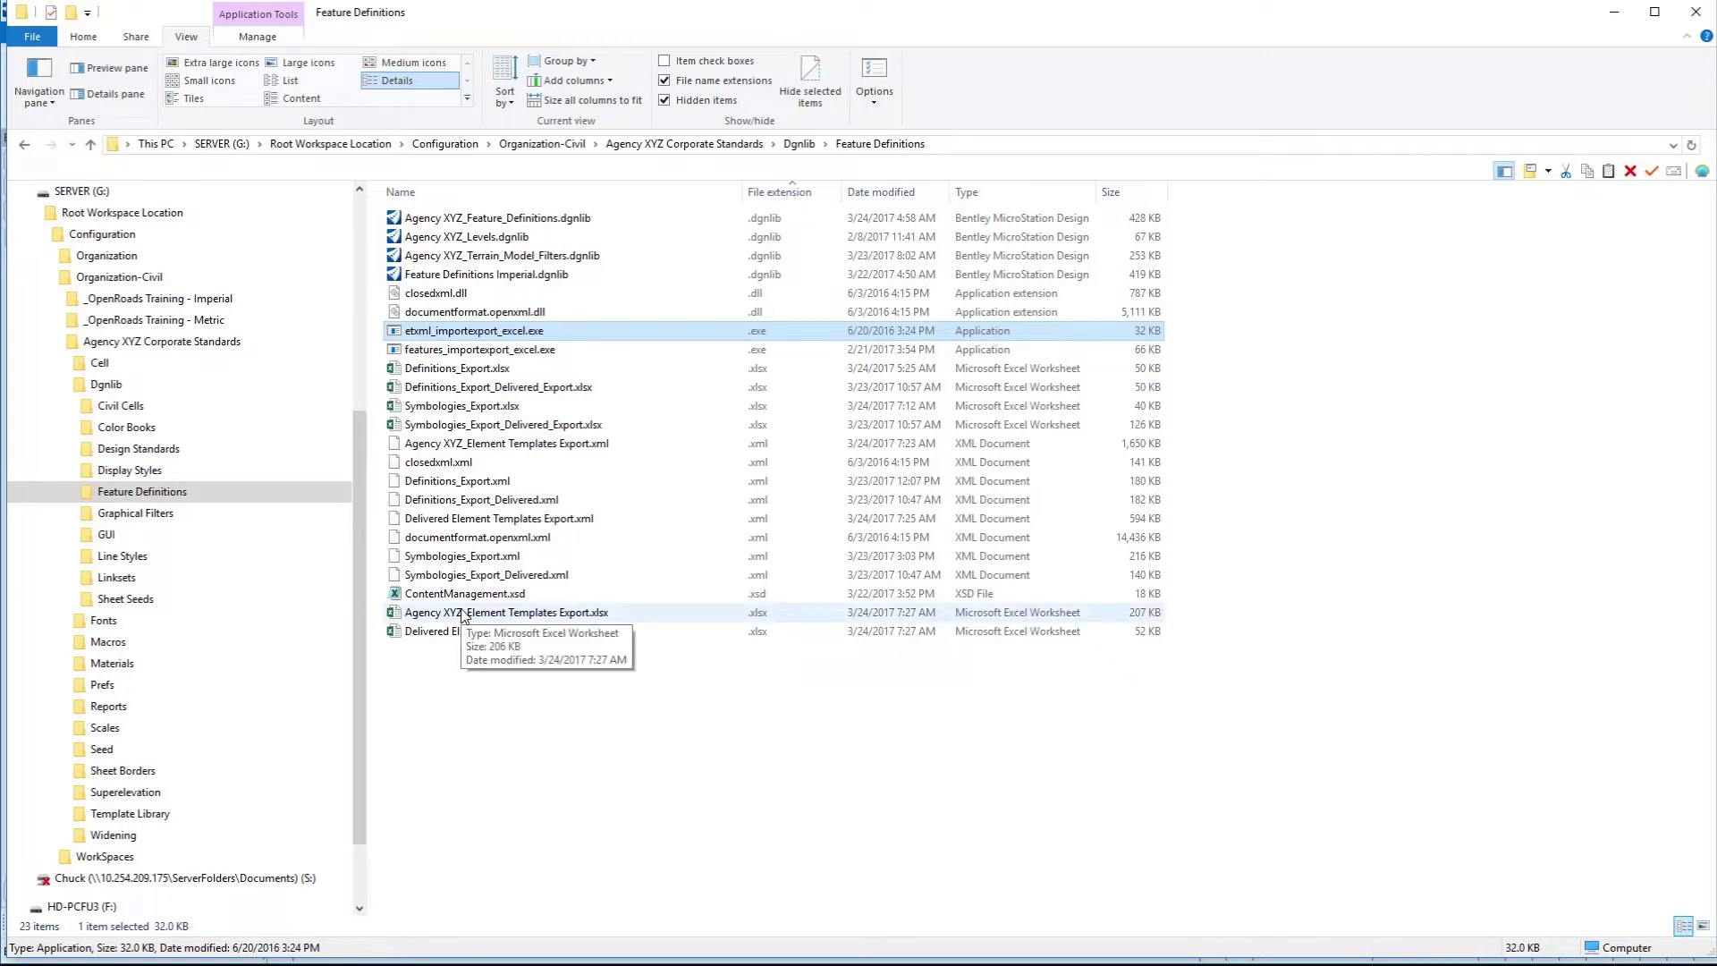
left_click(456, 727)
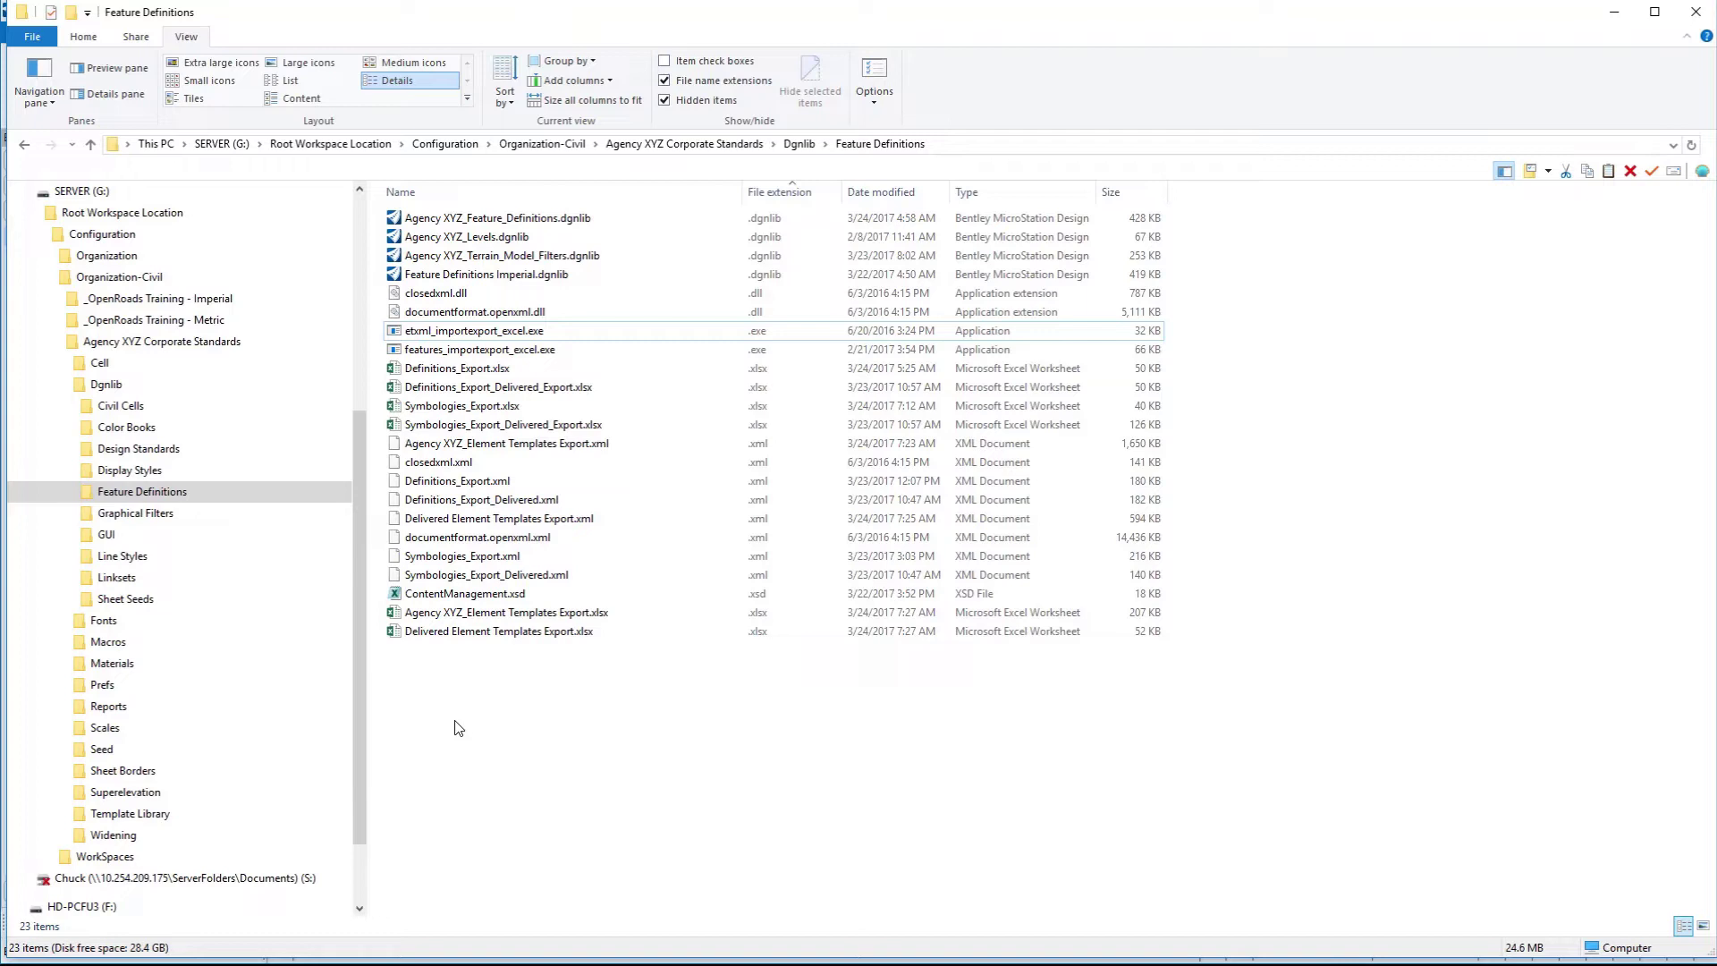
double_click(459, 616)
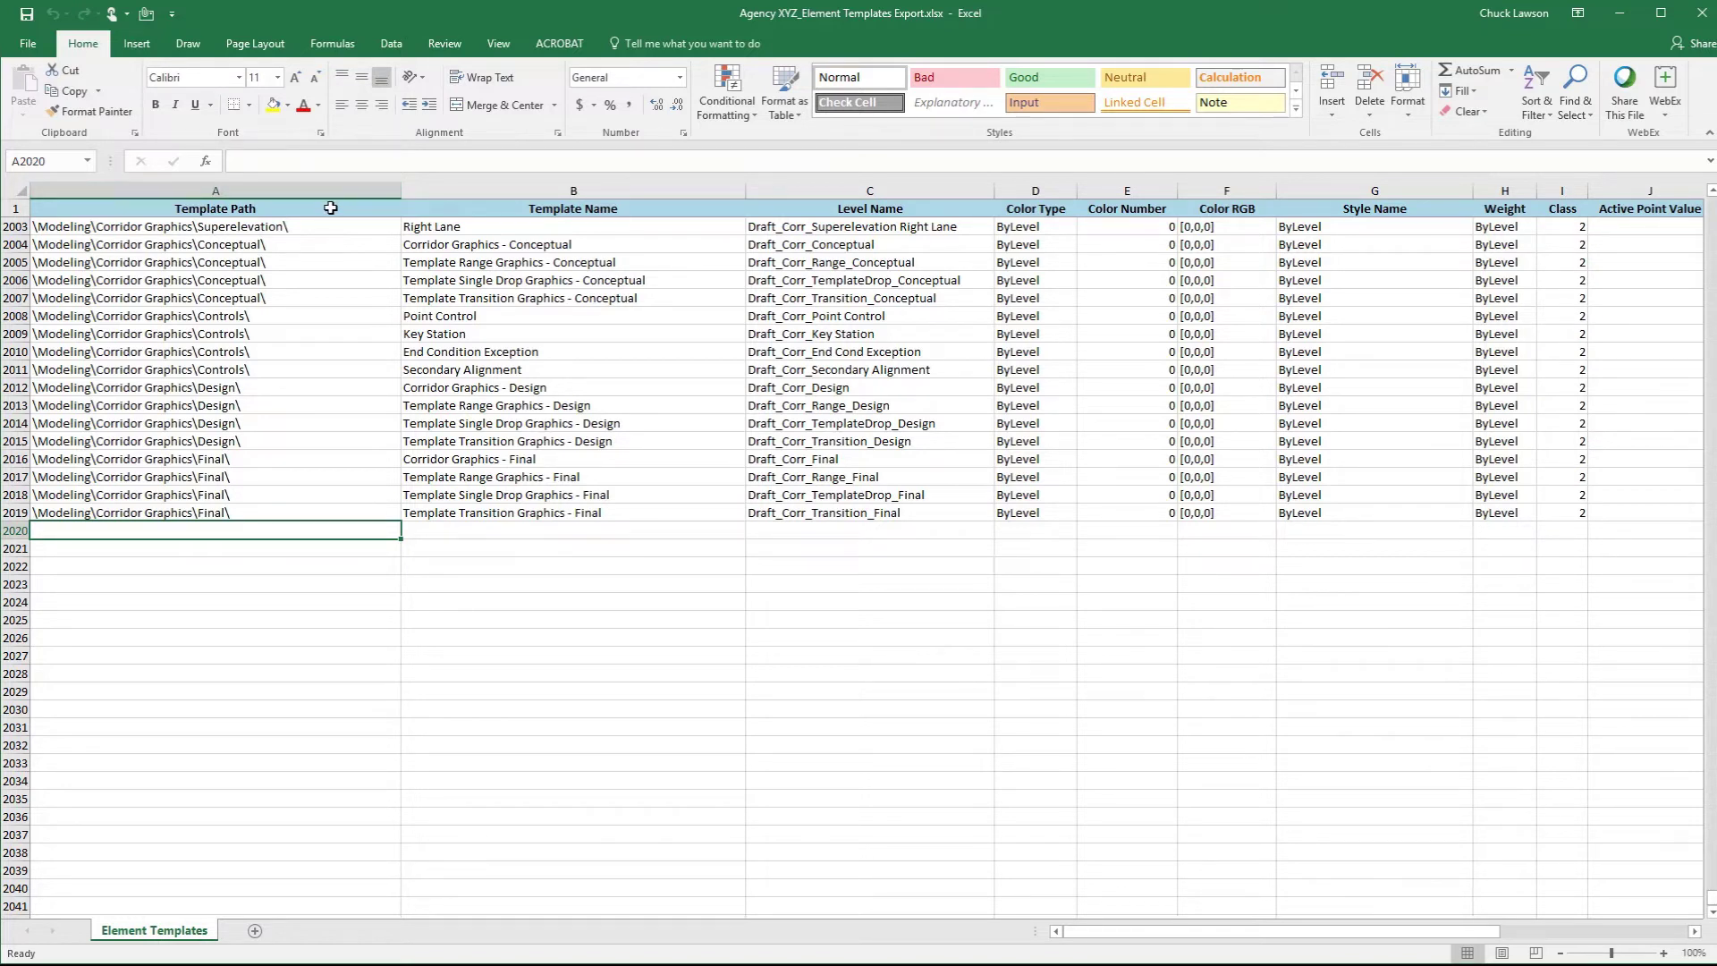
left_click(330, 207)
left_click(594, 212)
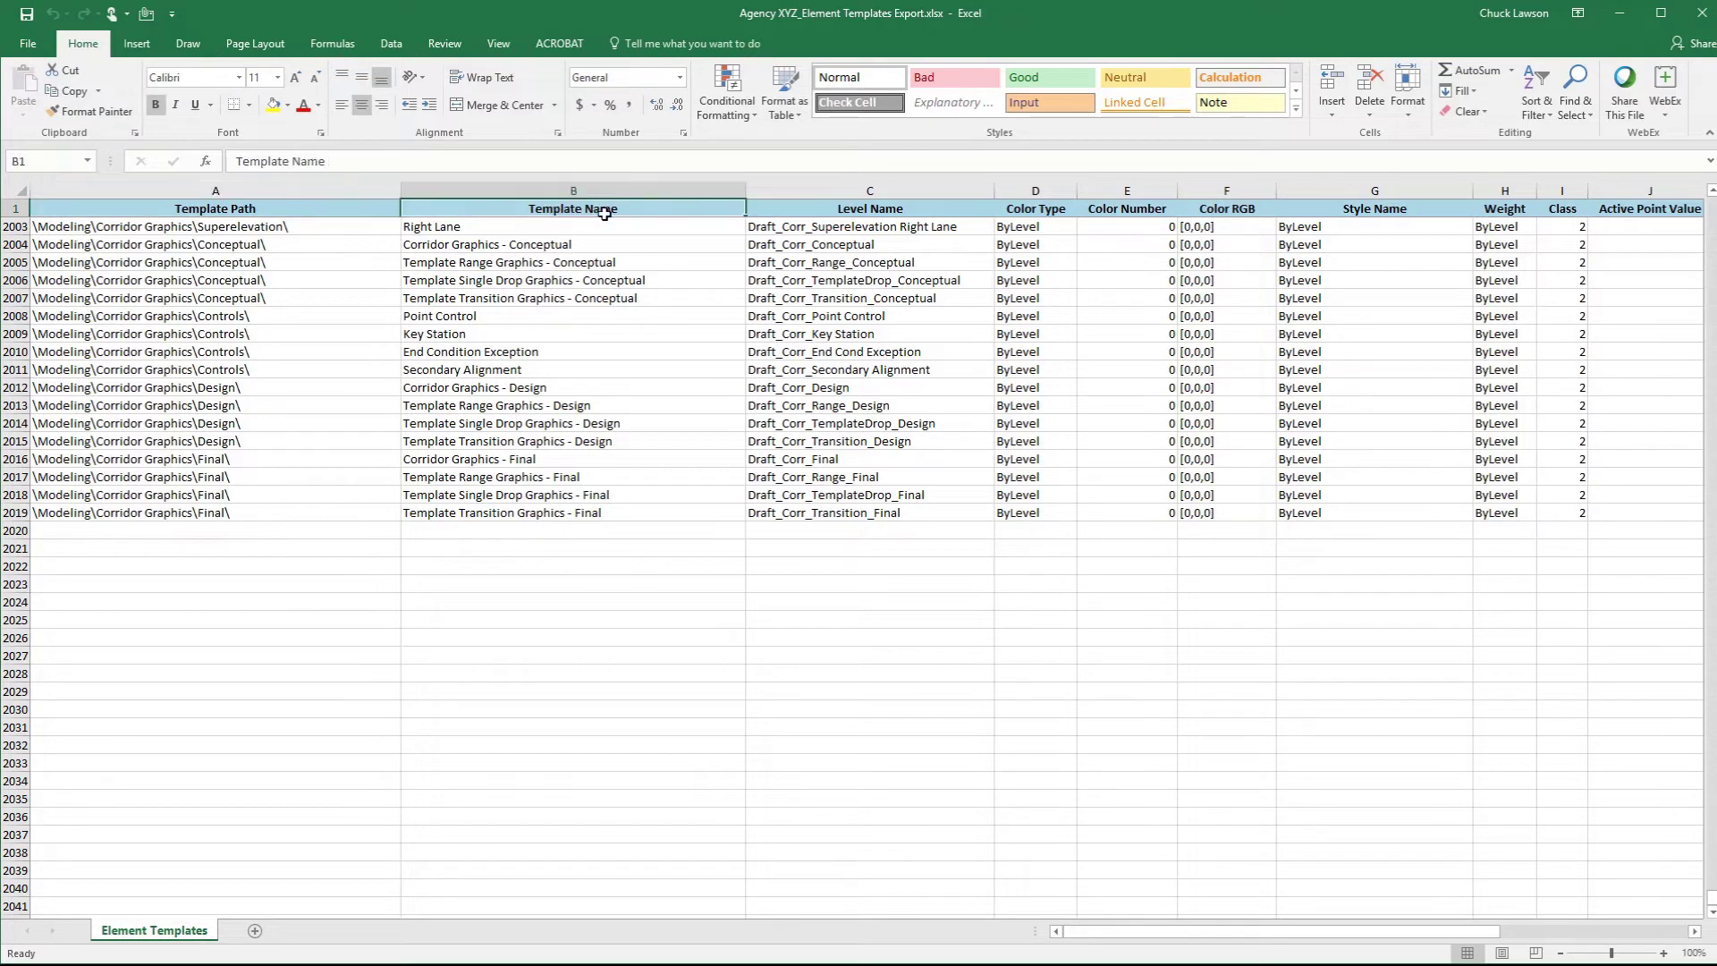
left_click(835, 211)
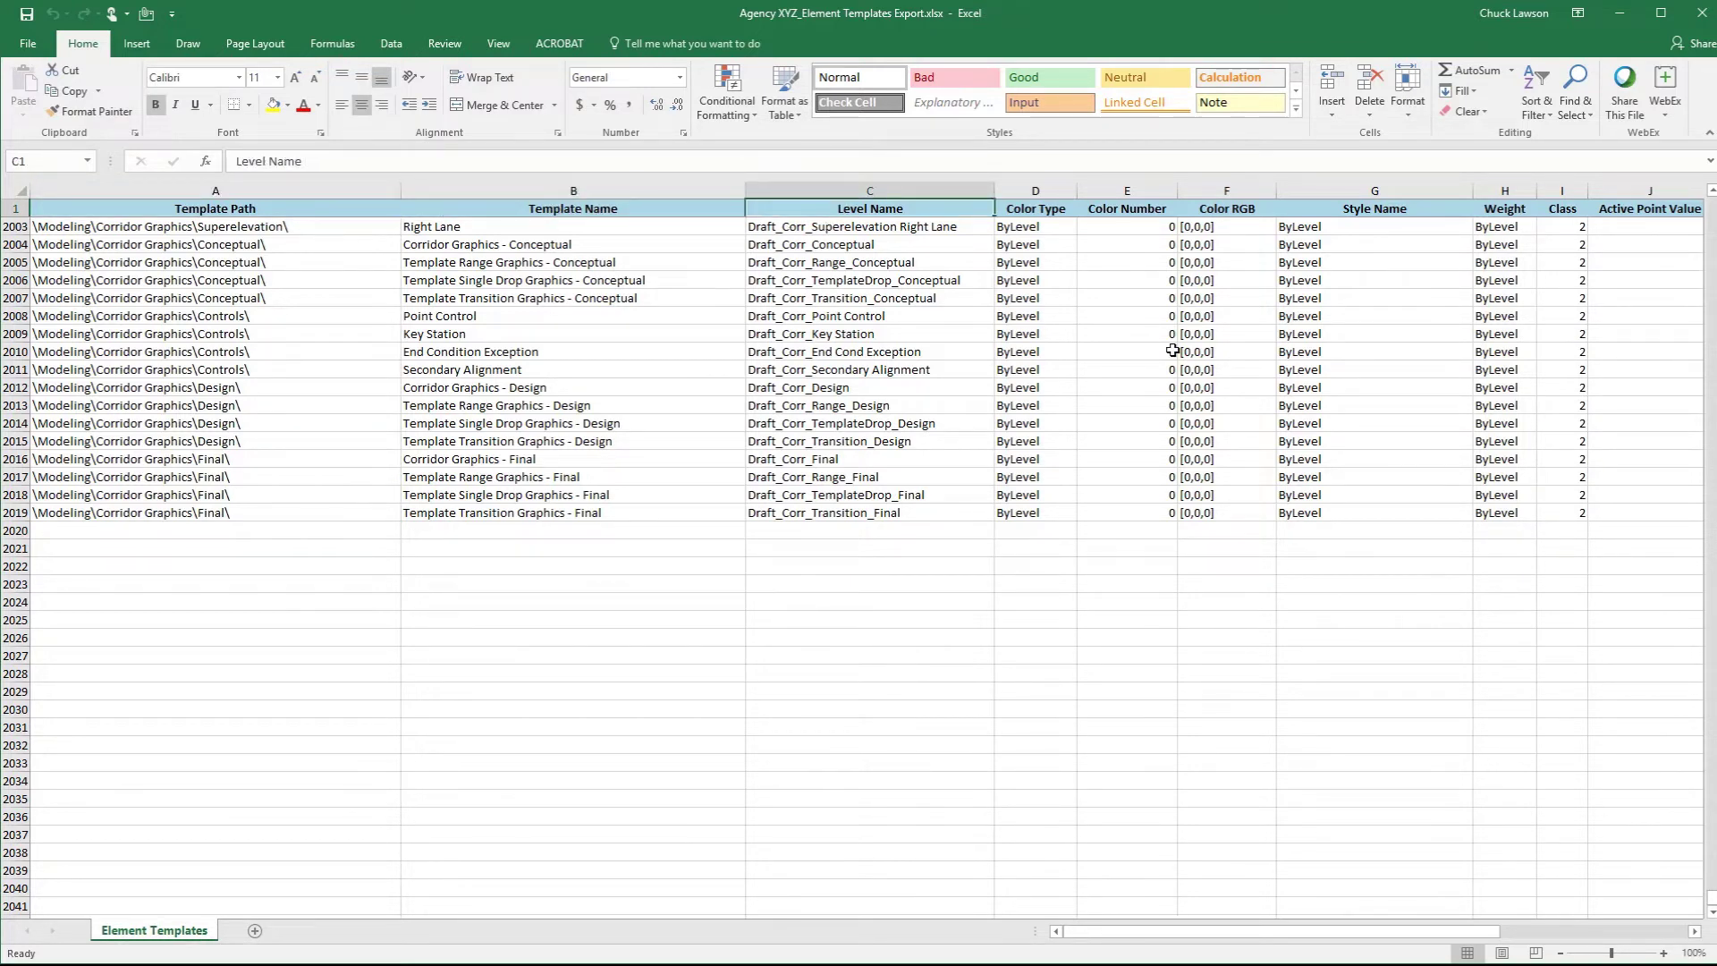
key("Right")
key("Right")
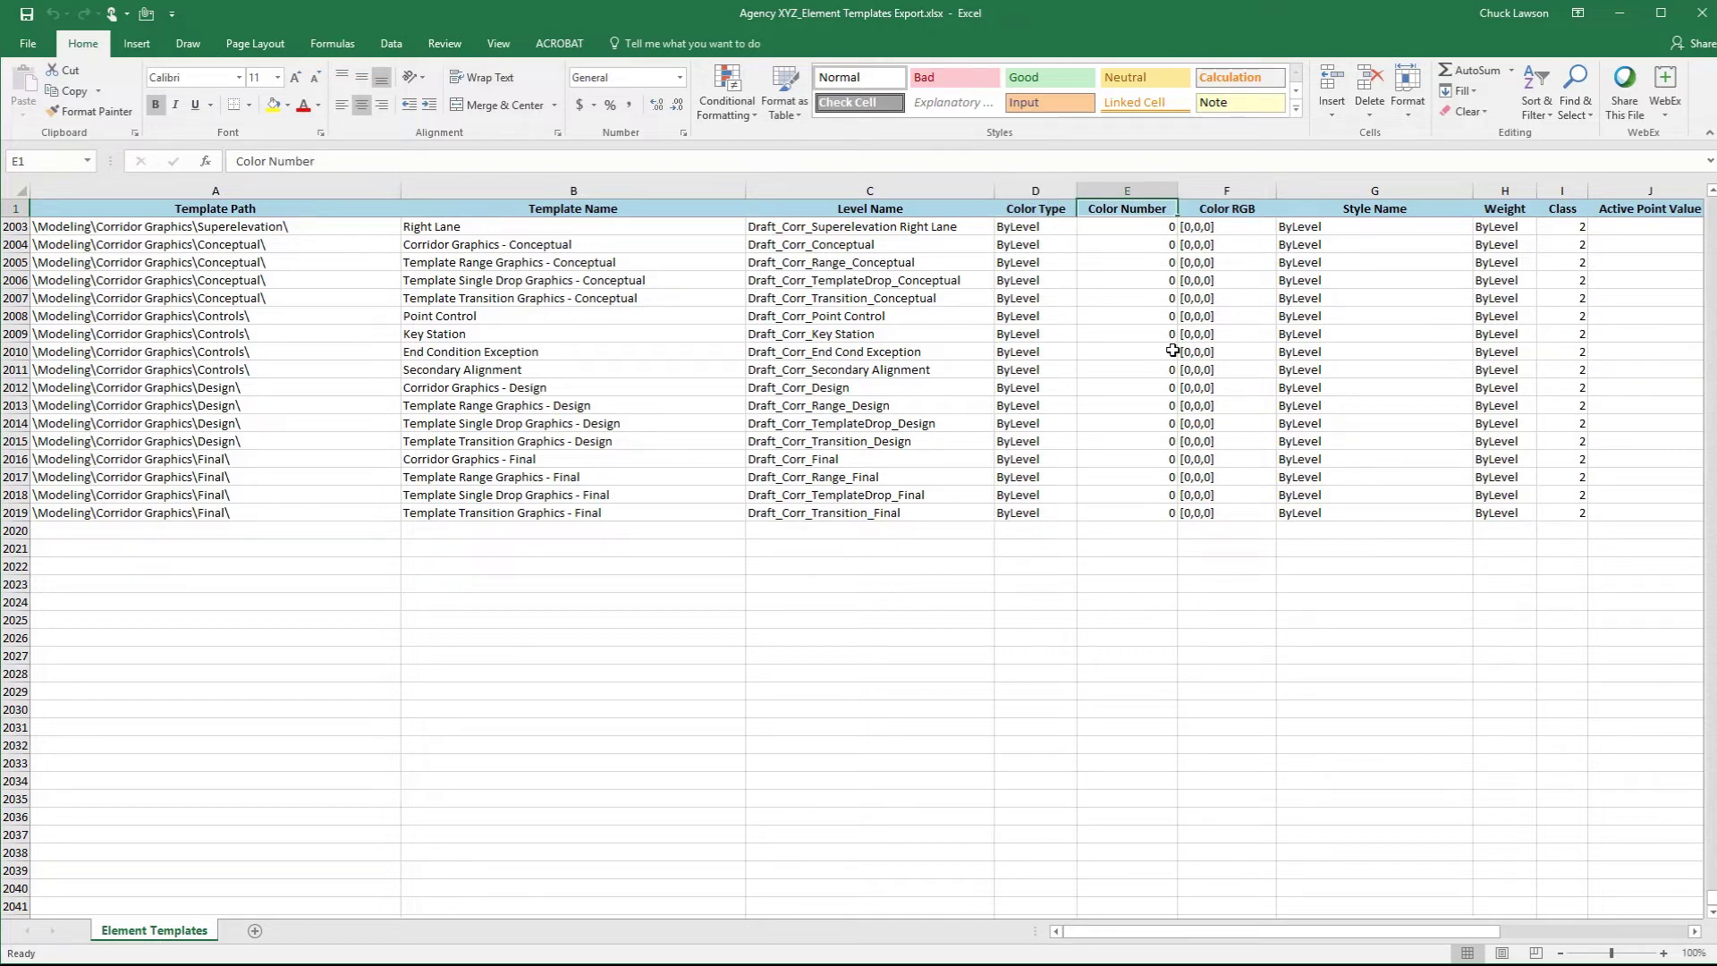
key("Right")
key("Right")
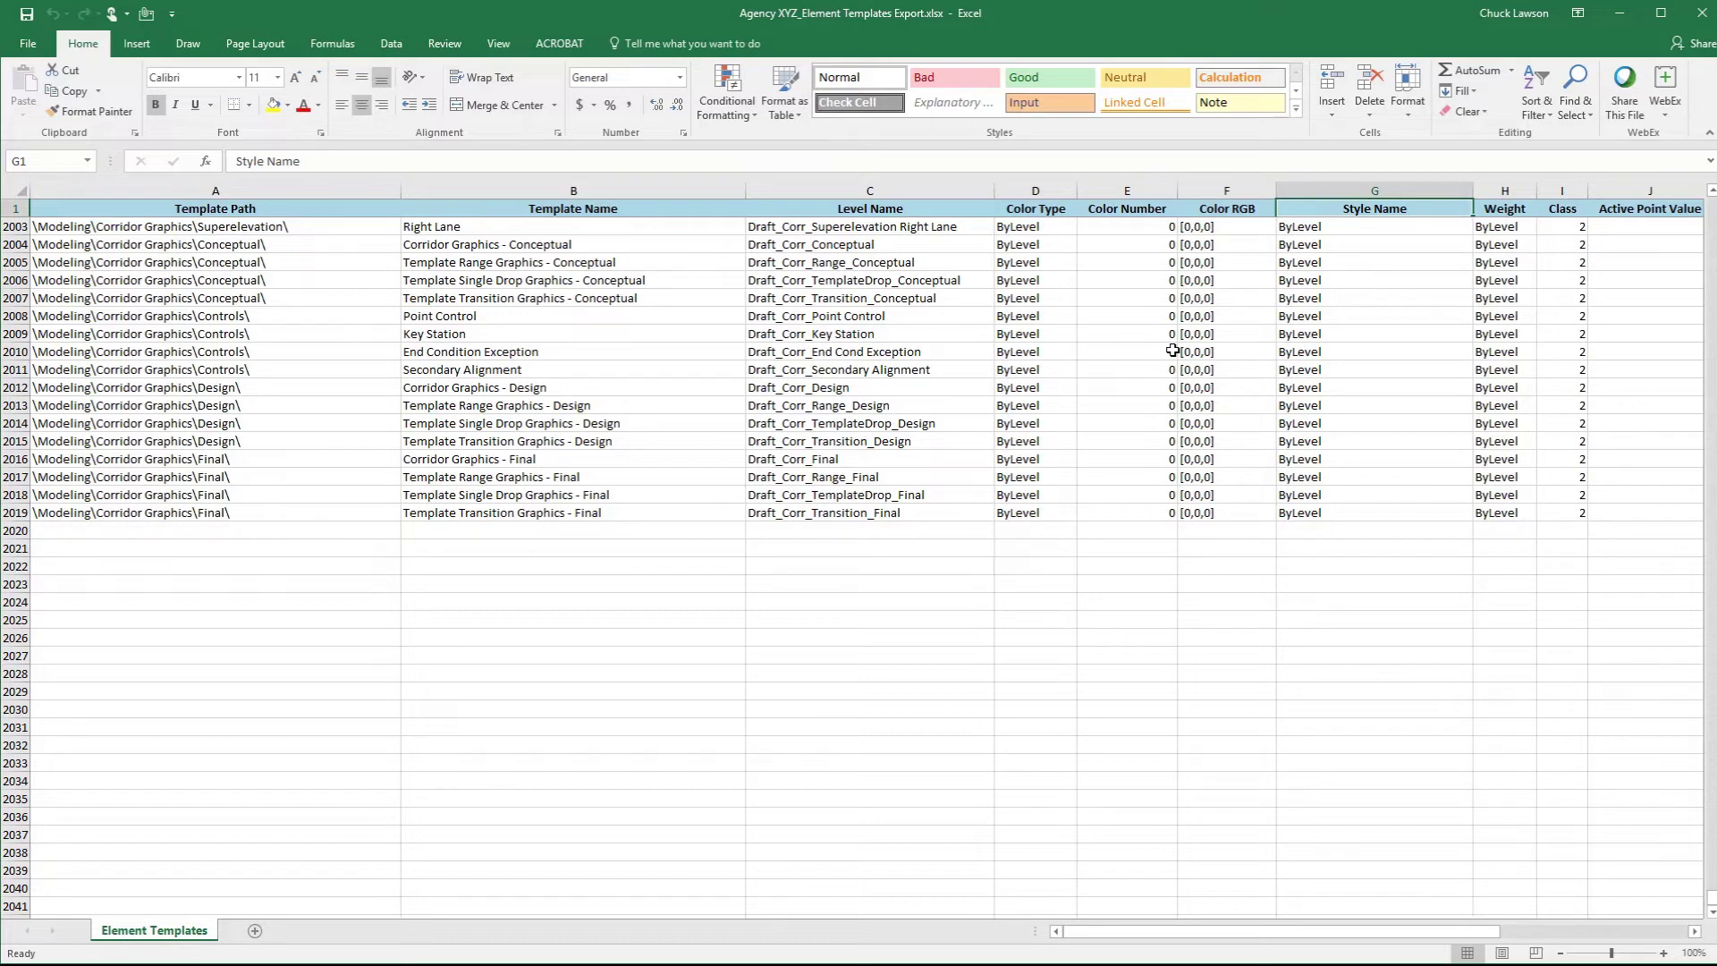
key("Right")
key("Right")
key("Right")
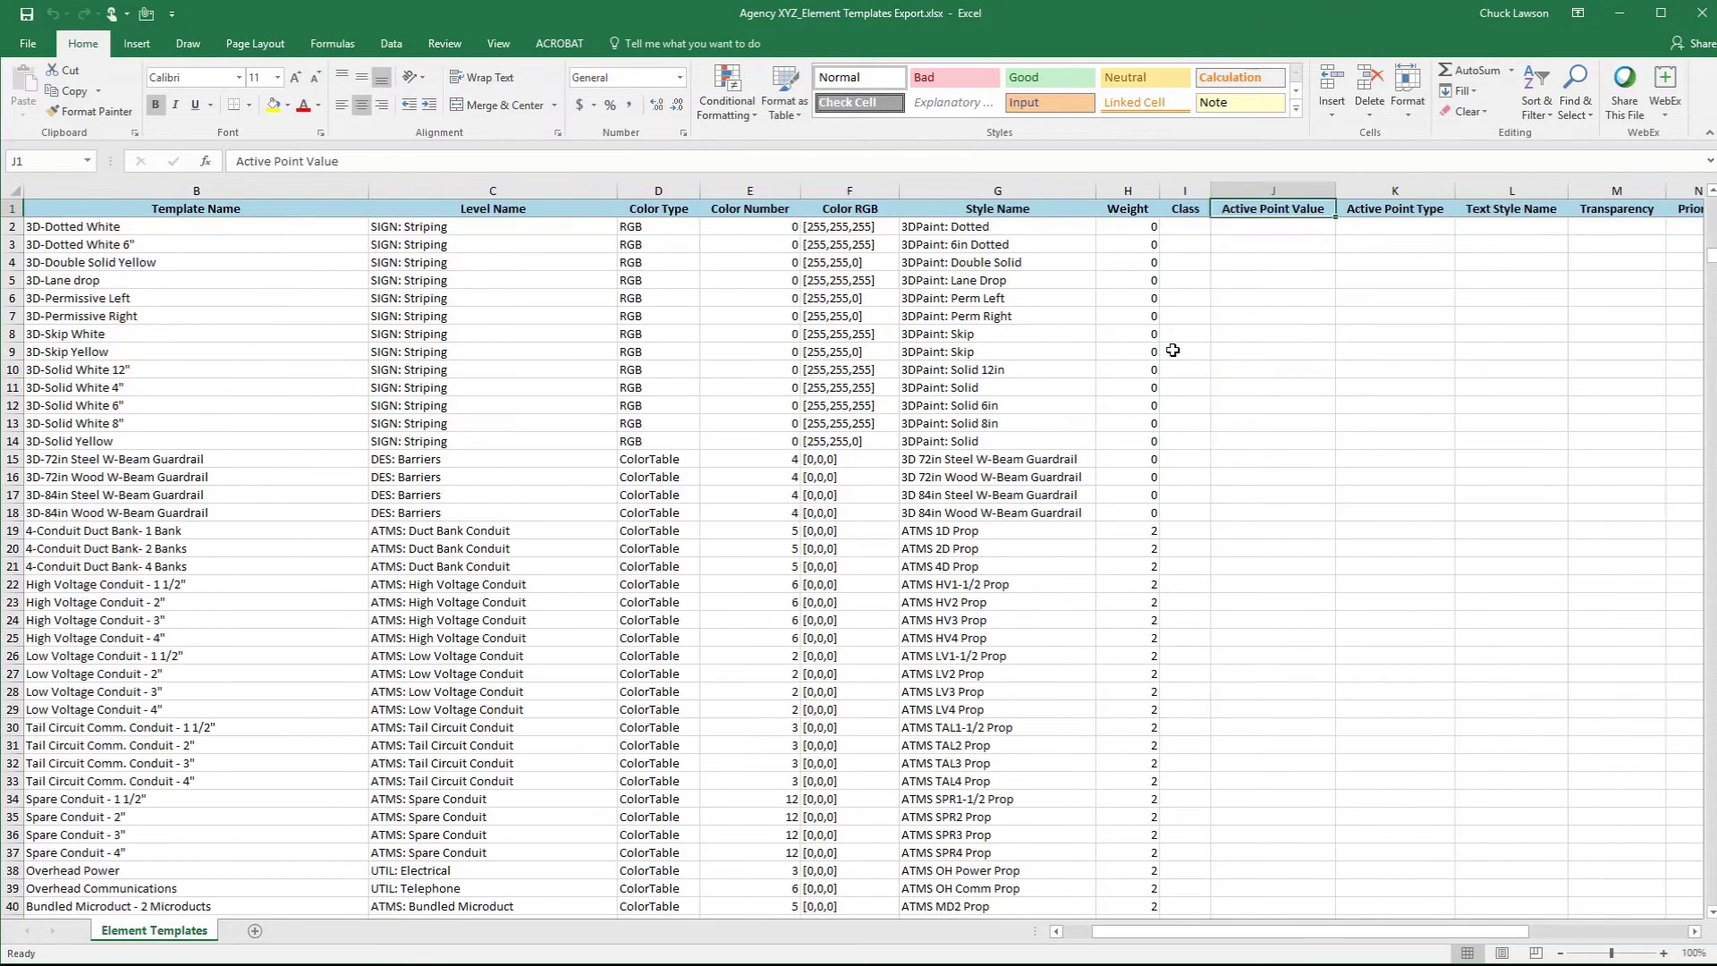
key("Left")
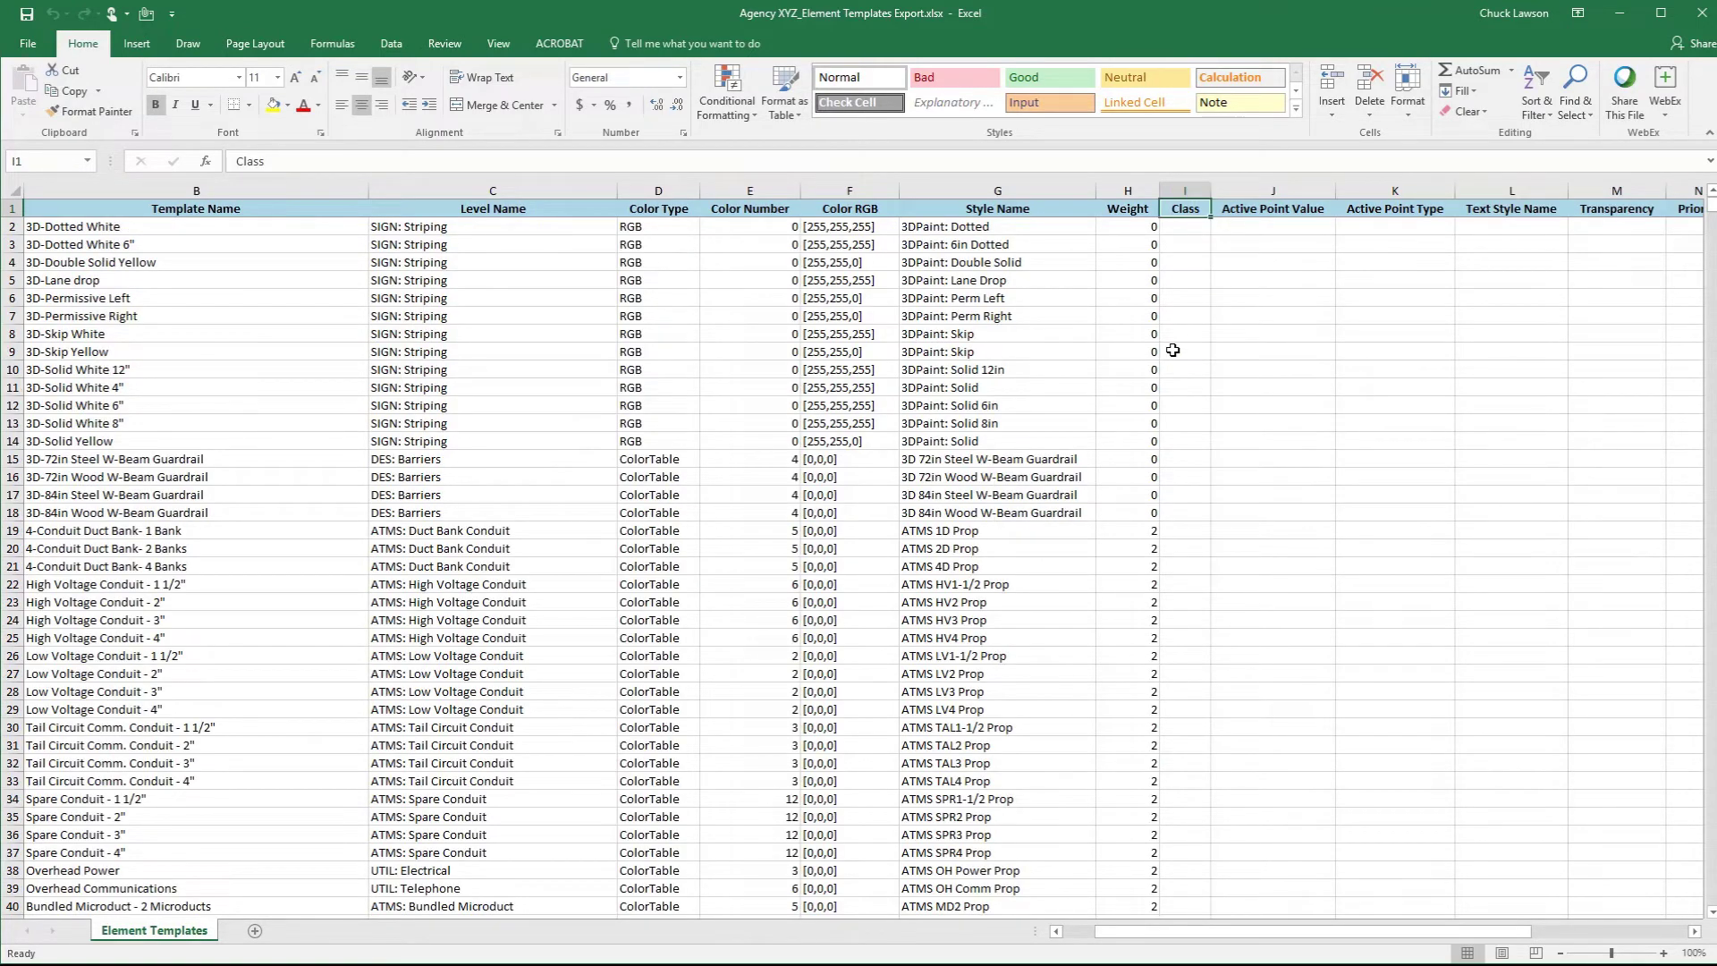
key("Right")
key("Right")
key("Right")
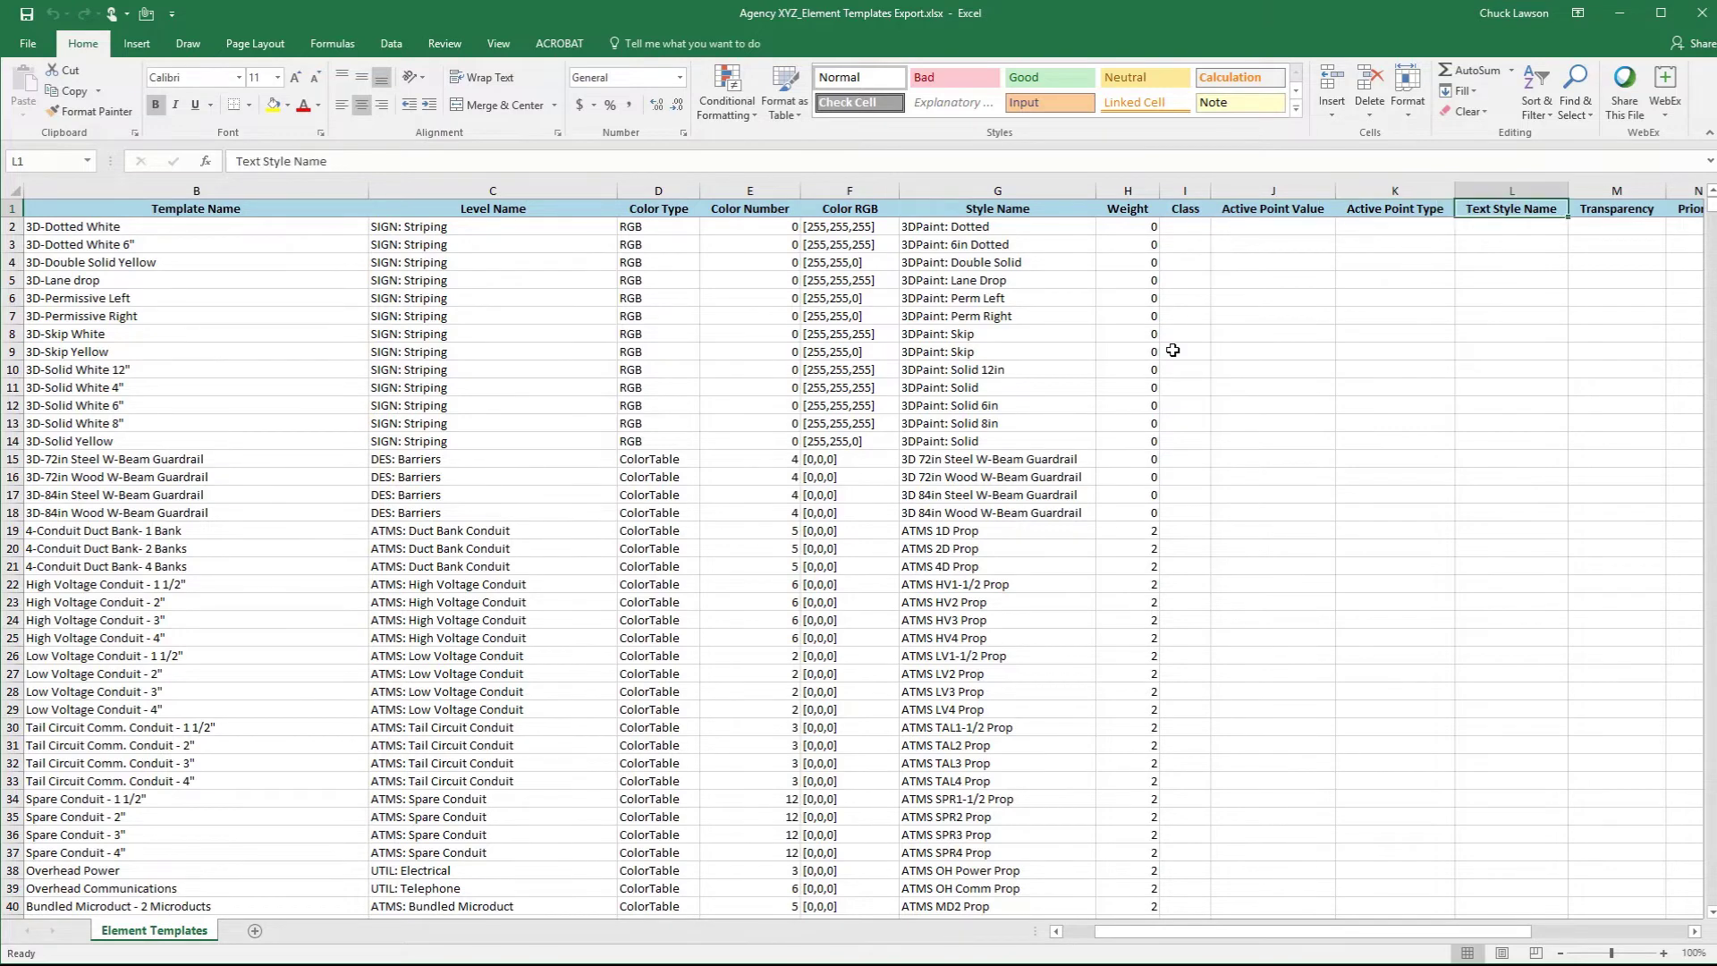
key("Right")
key("Right")
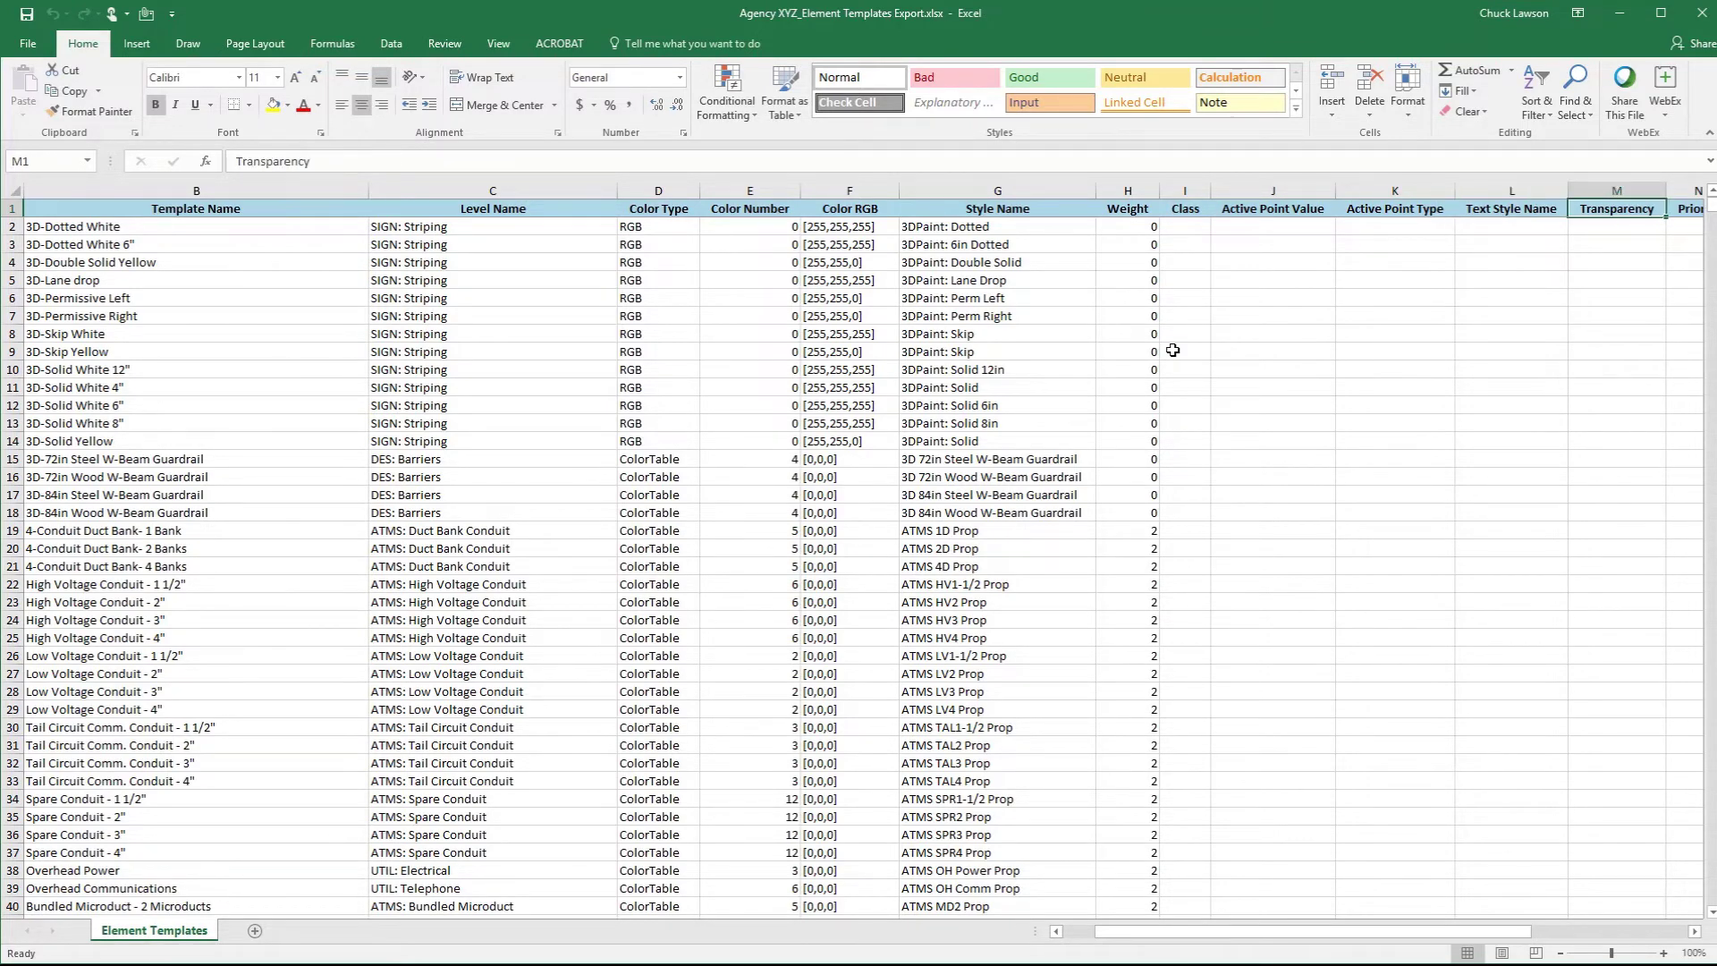
key("Right")
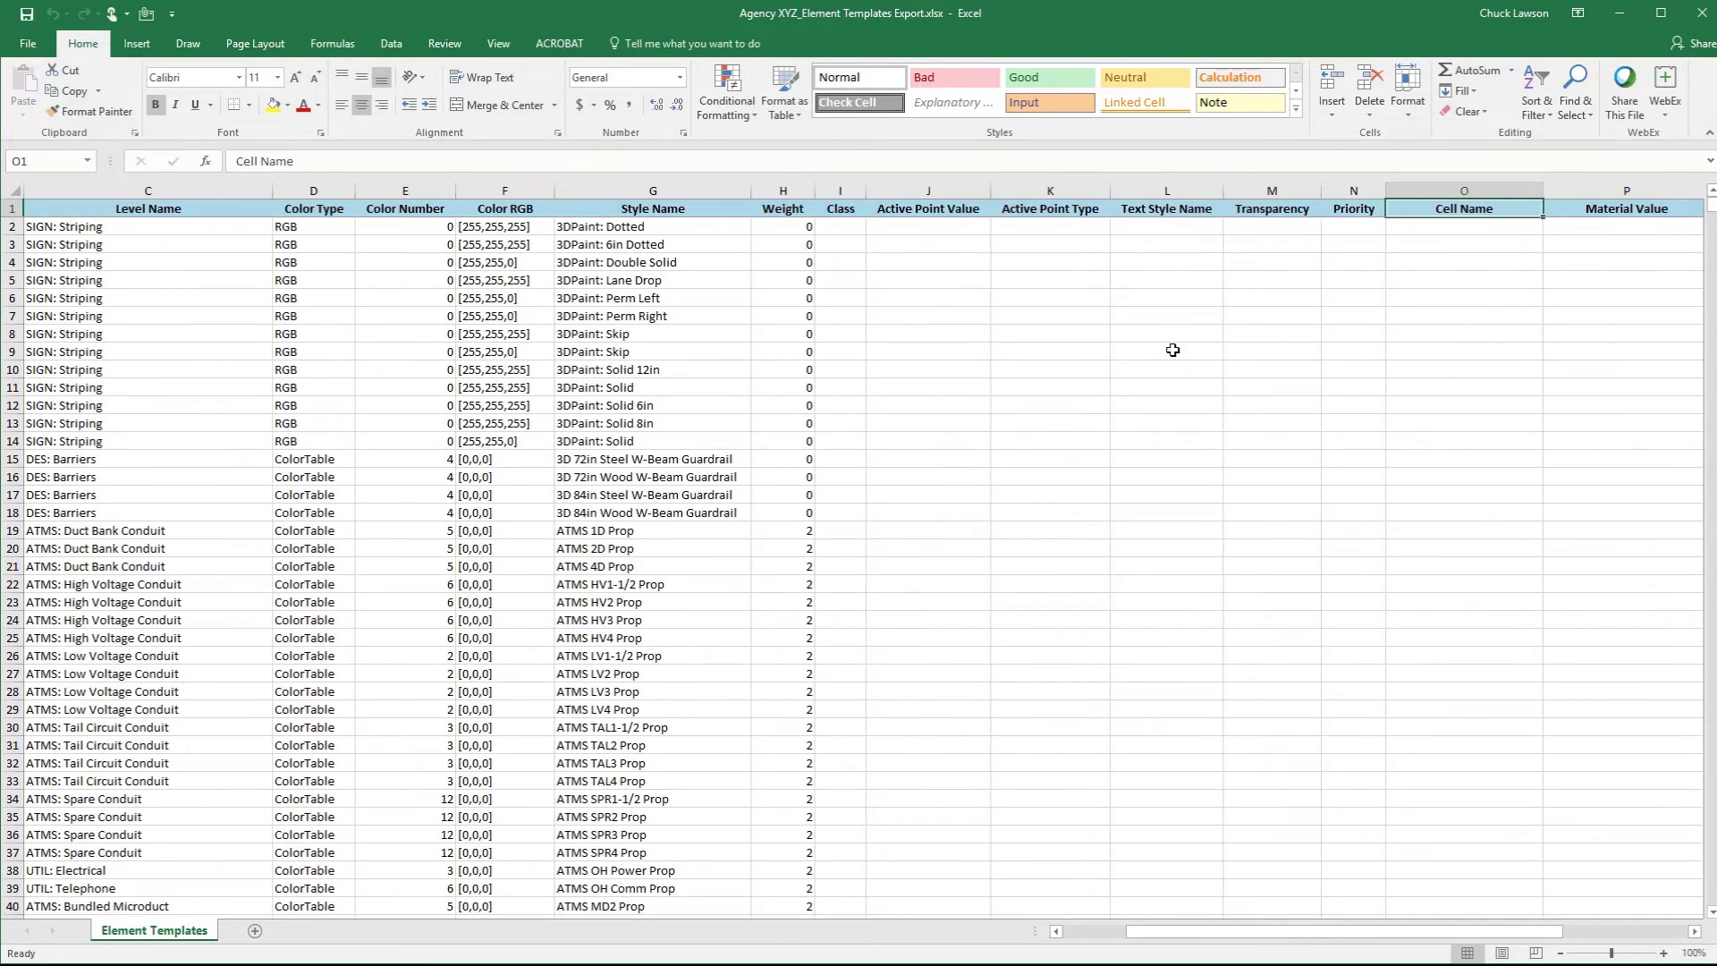
key("Right")
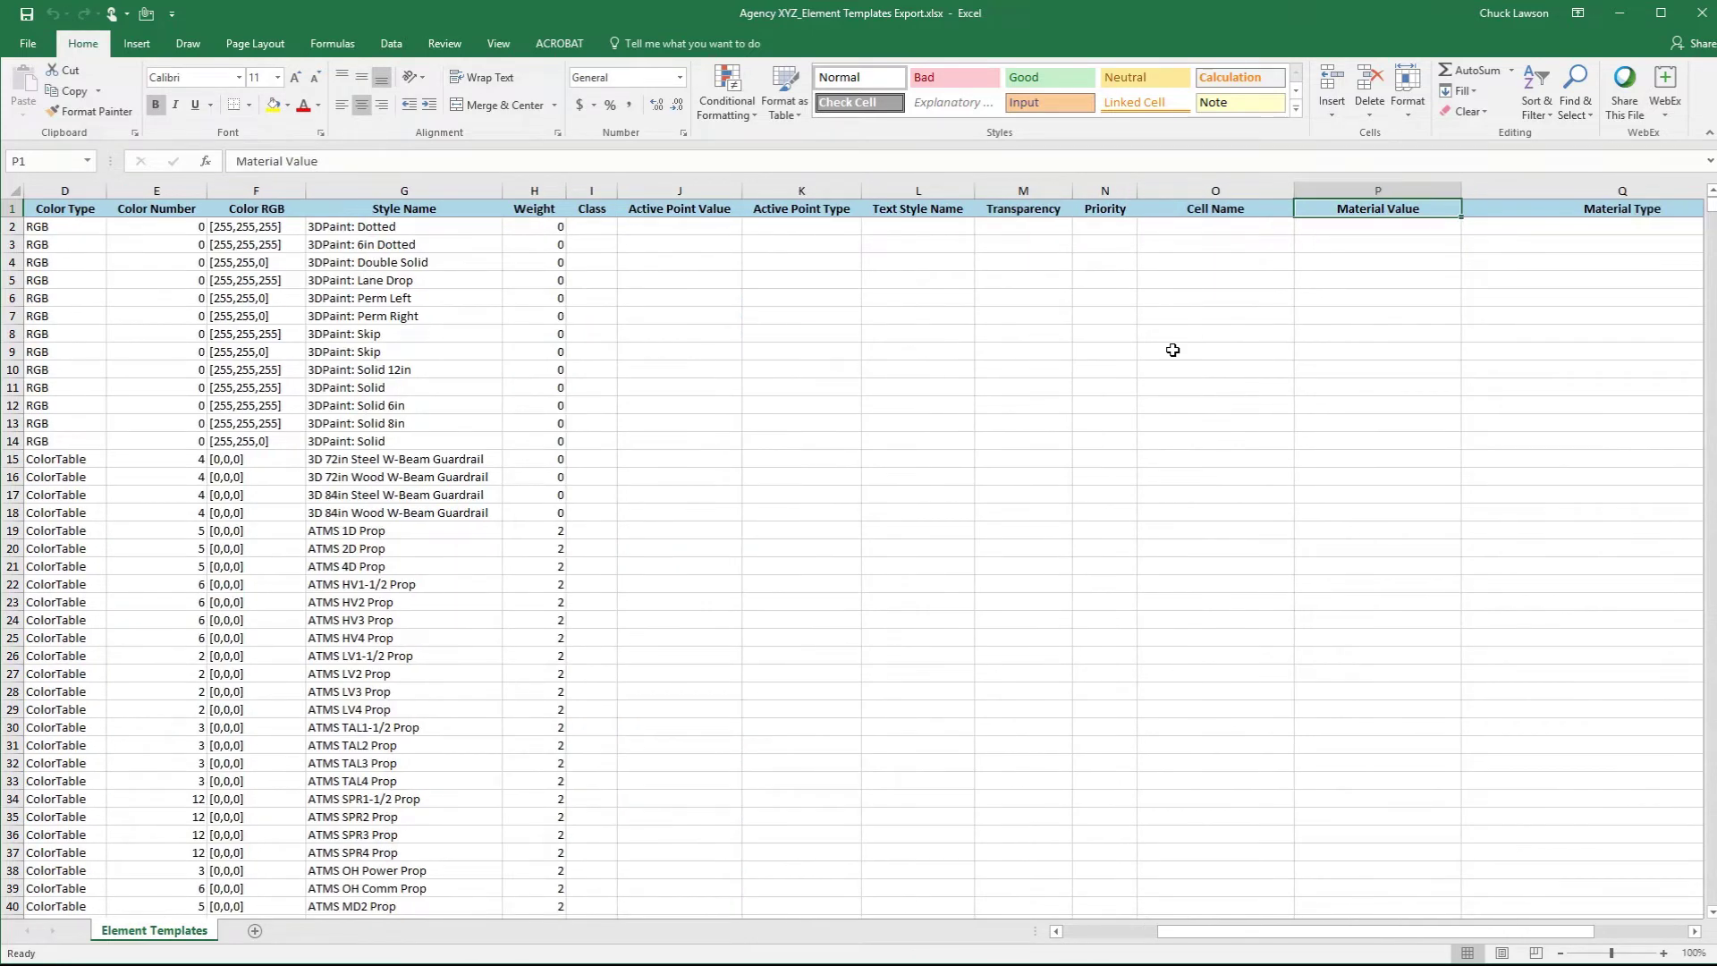
key("Right")
key("Right")
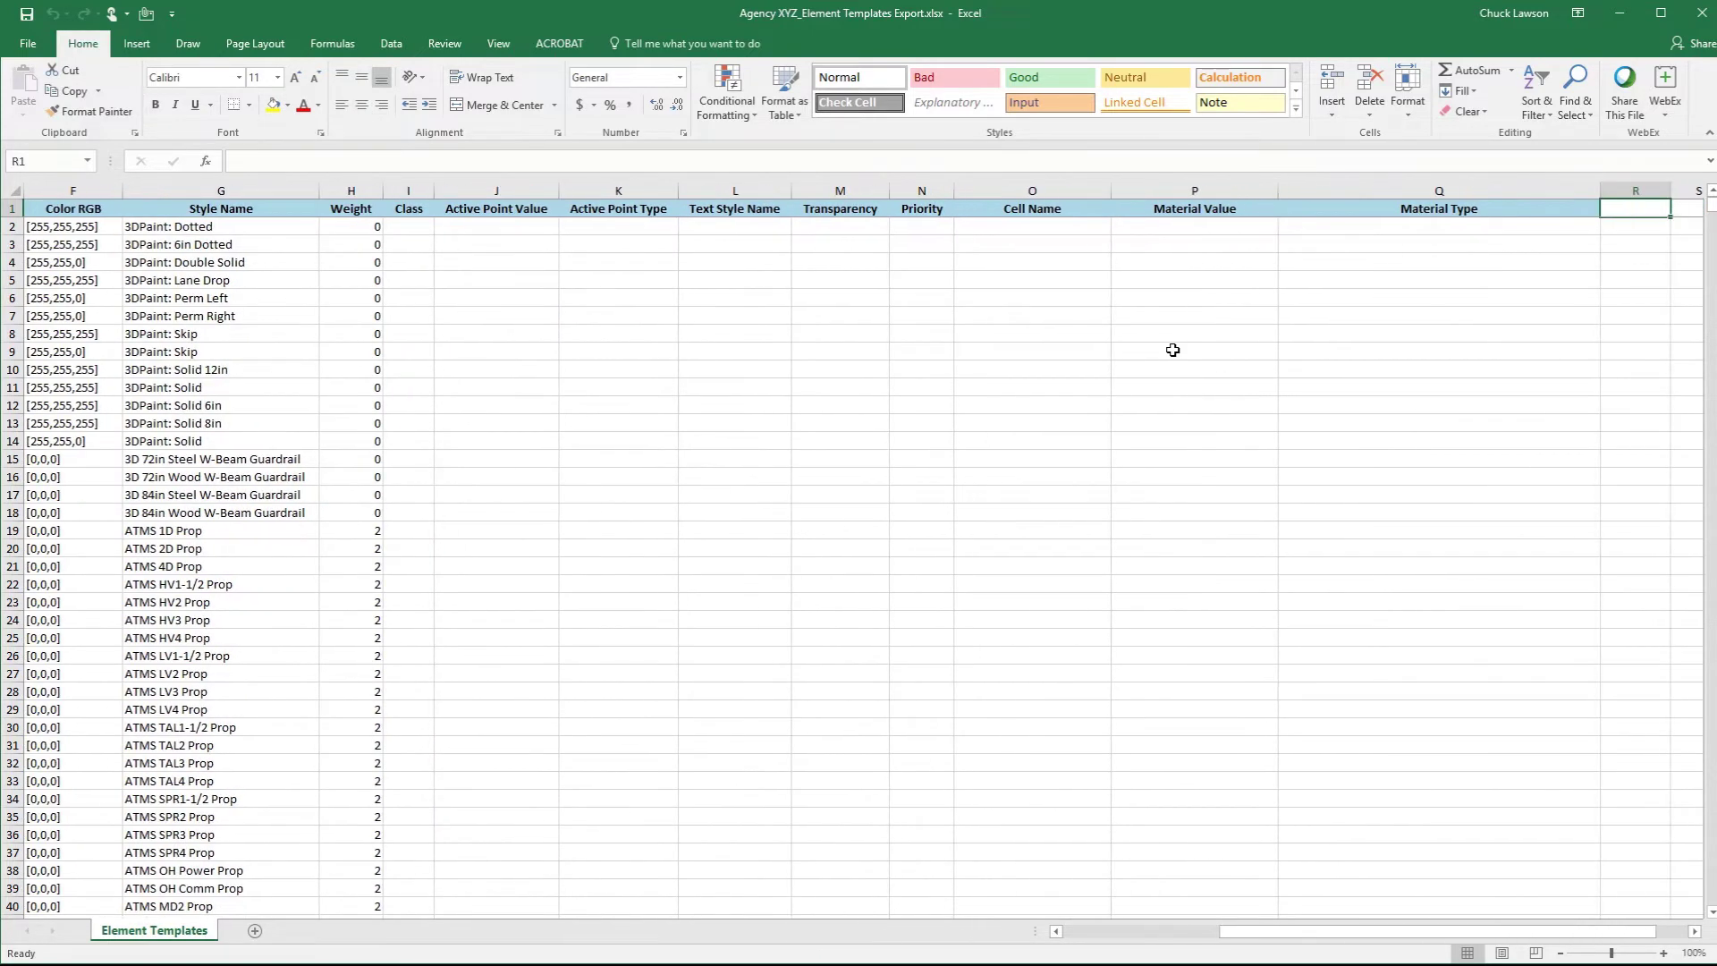
key("Left")
key("Home")
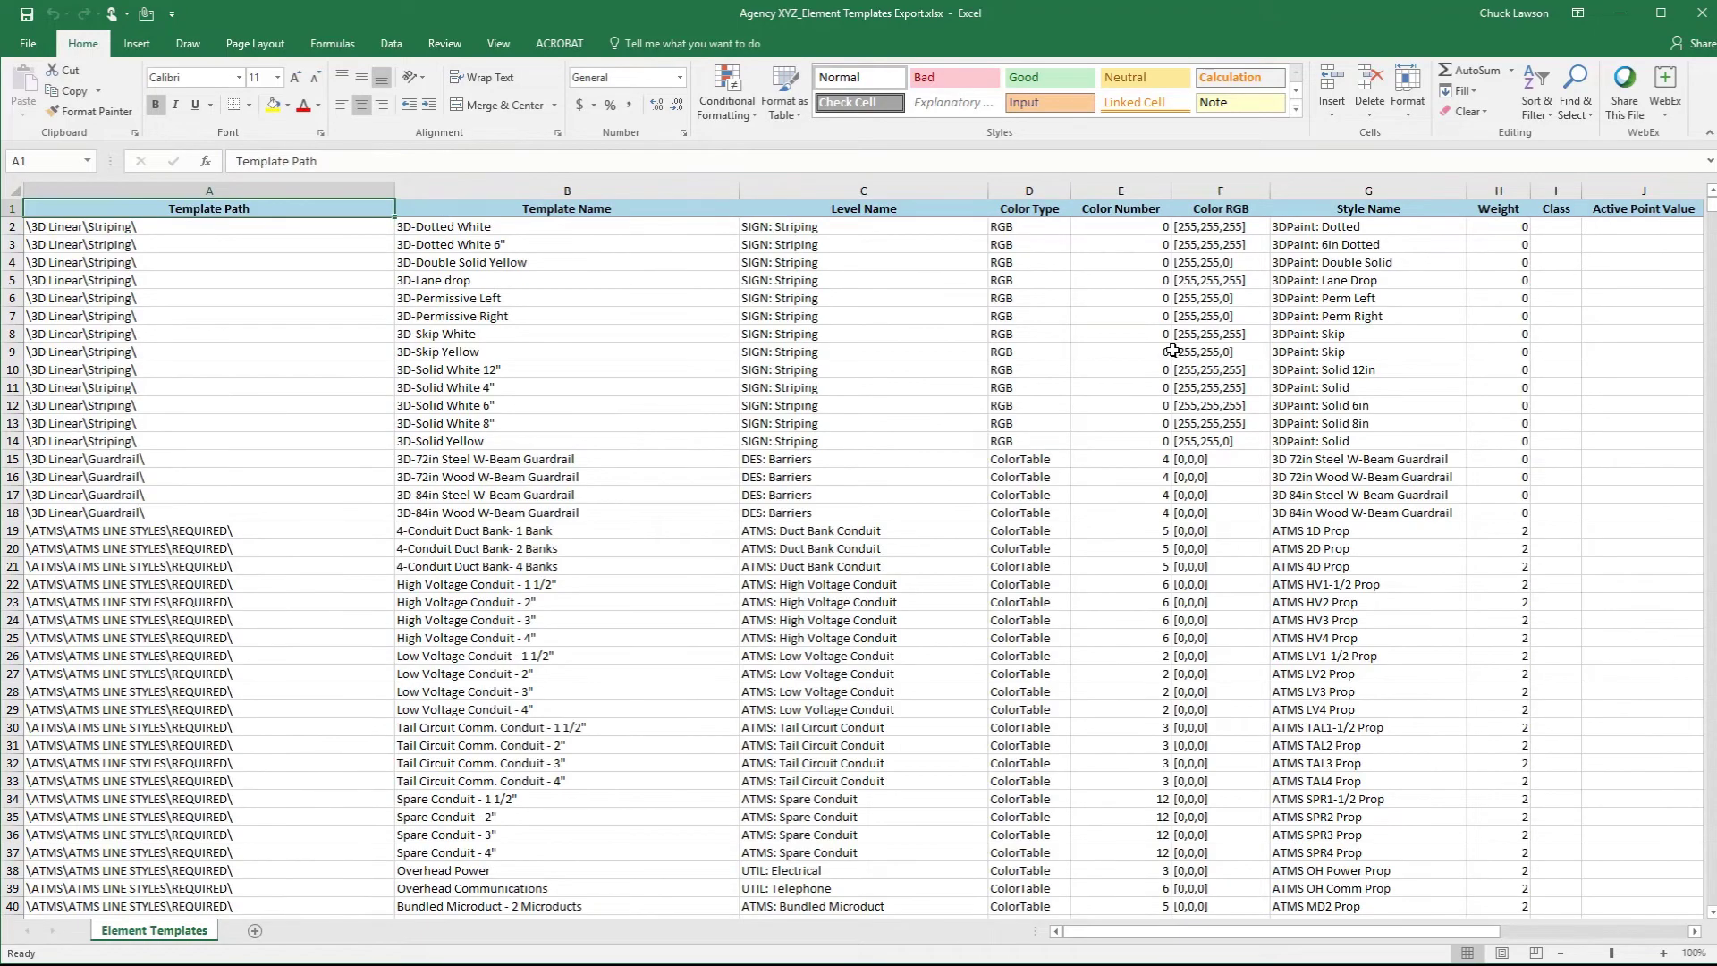
key("Page_Down")
key("Page_Down")
key("Page_Down")
key("Page_Down")
key("Page_Down")
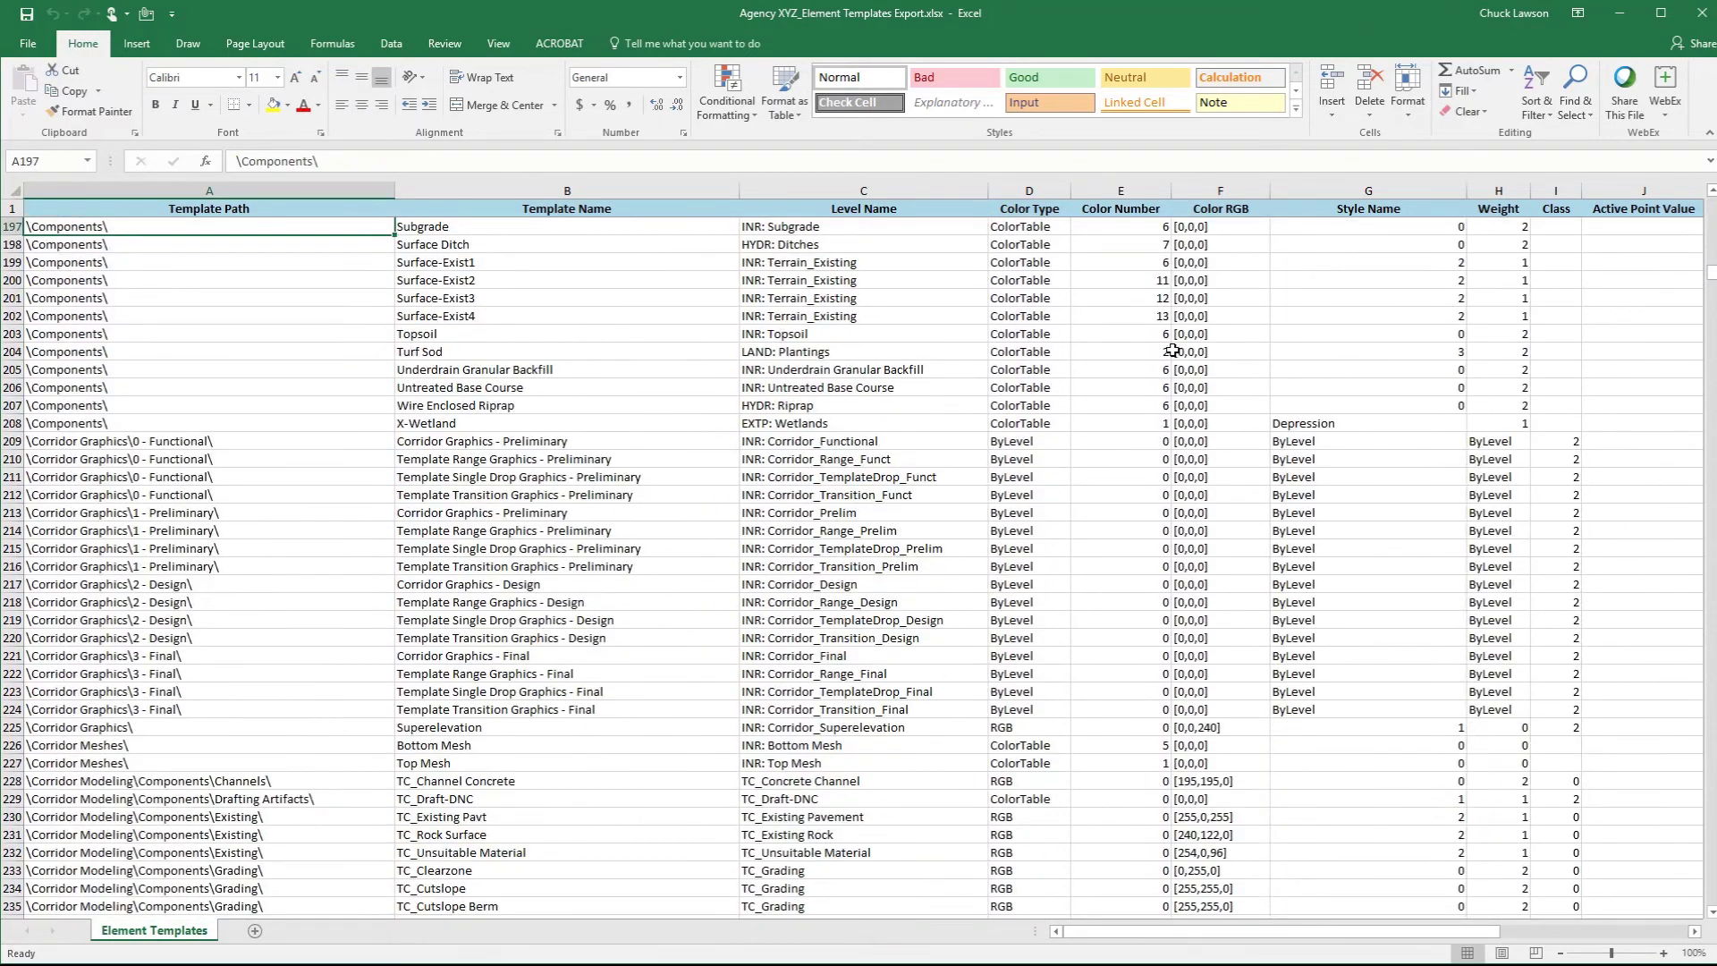
- Paste the ten copied corridor templates into rows 2021–2030 at the end of the sheet
left_click_drag(1711, 272, 1697, 913)
scroll(399, 824, "down", 3)
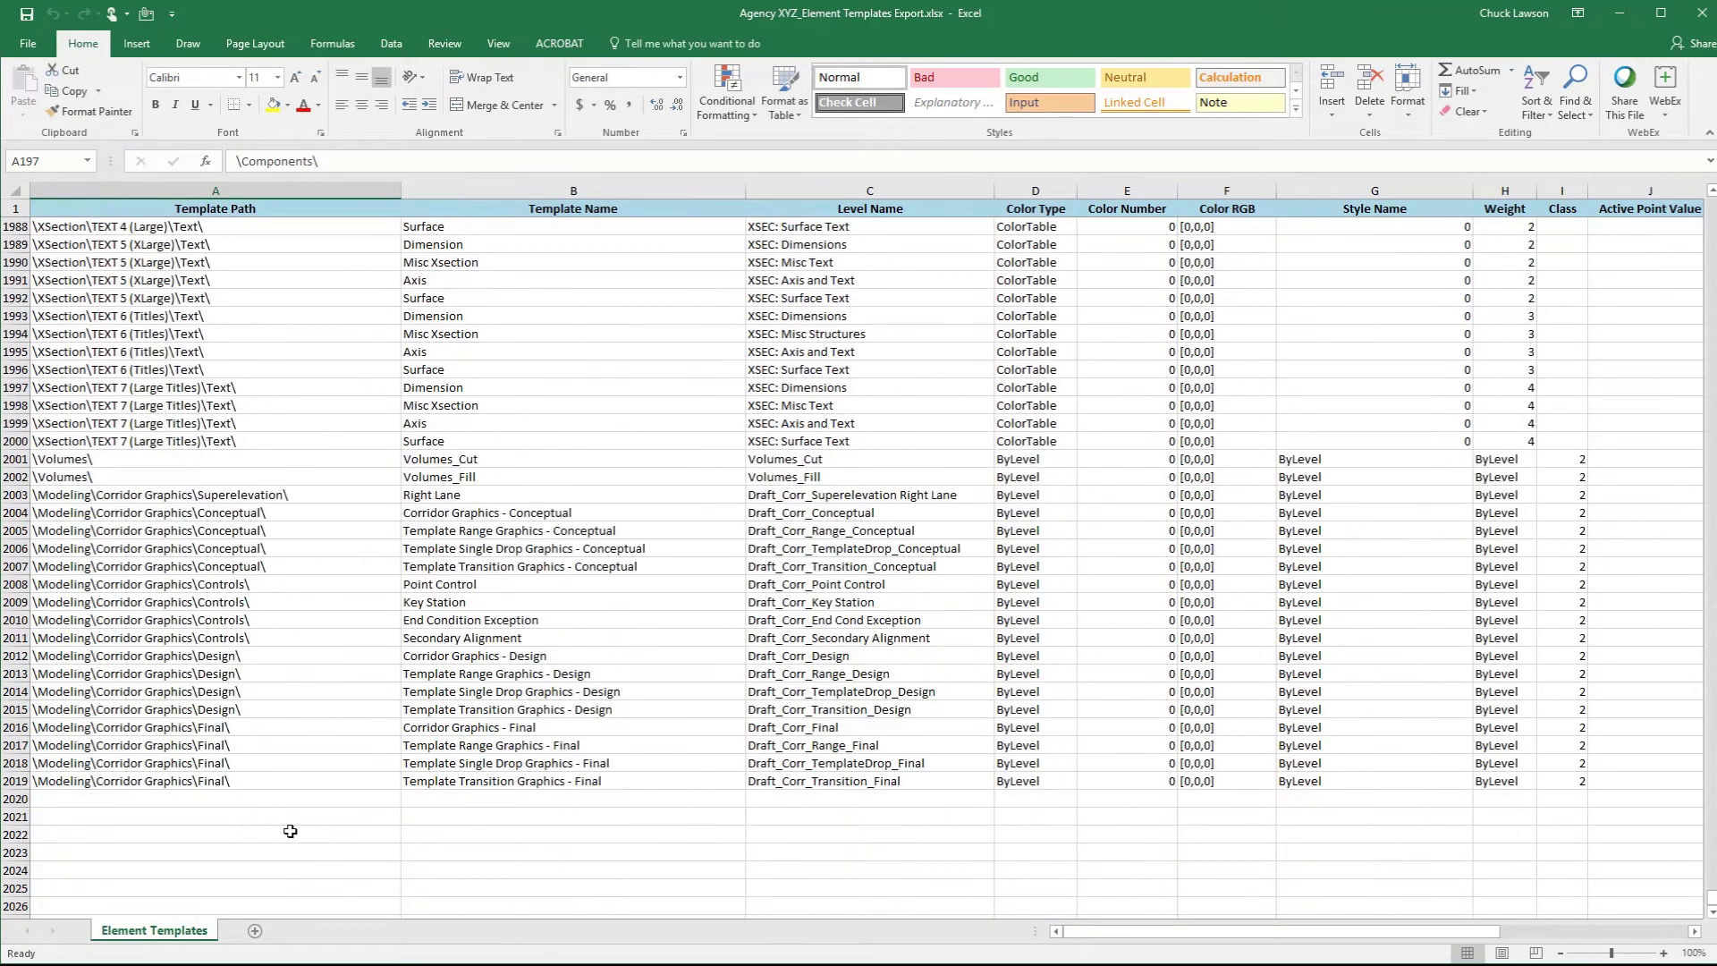
left_click(45, 763)
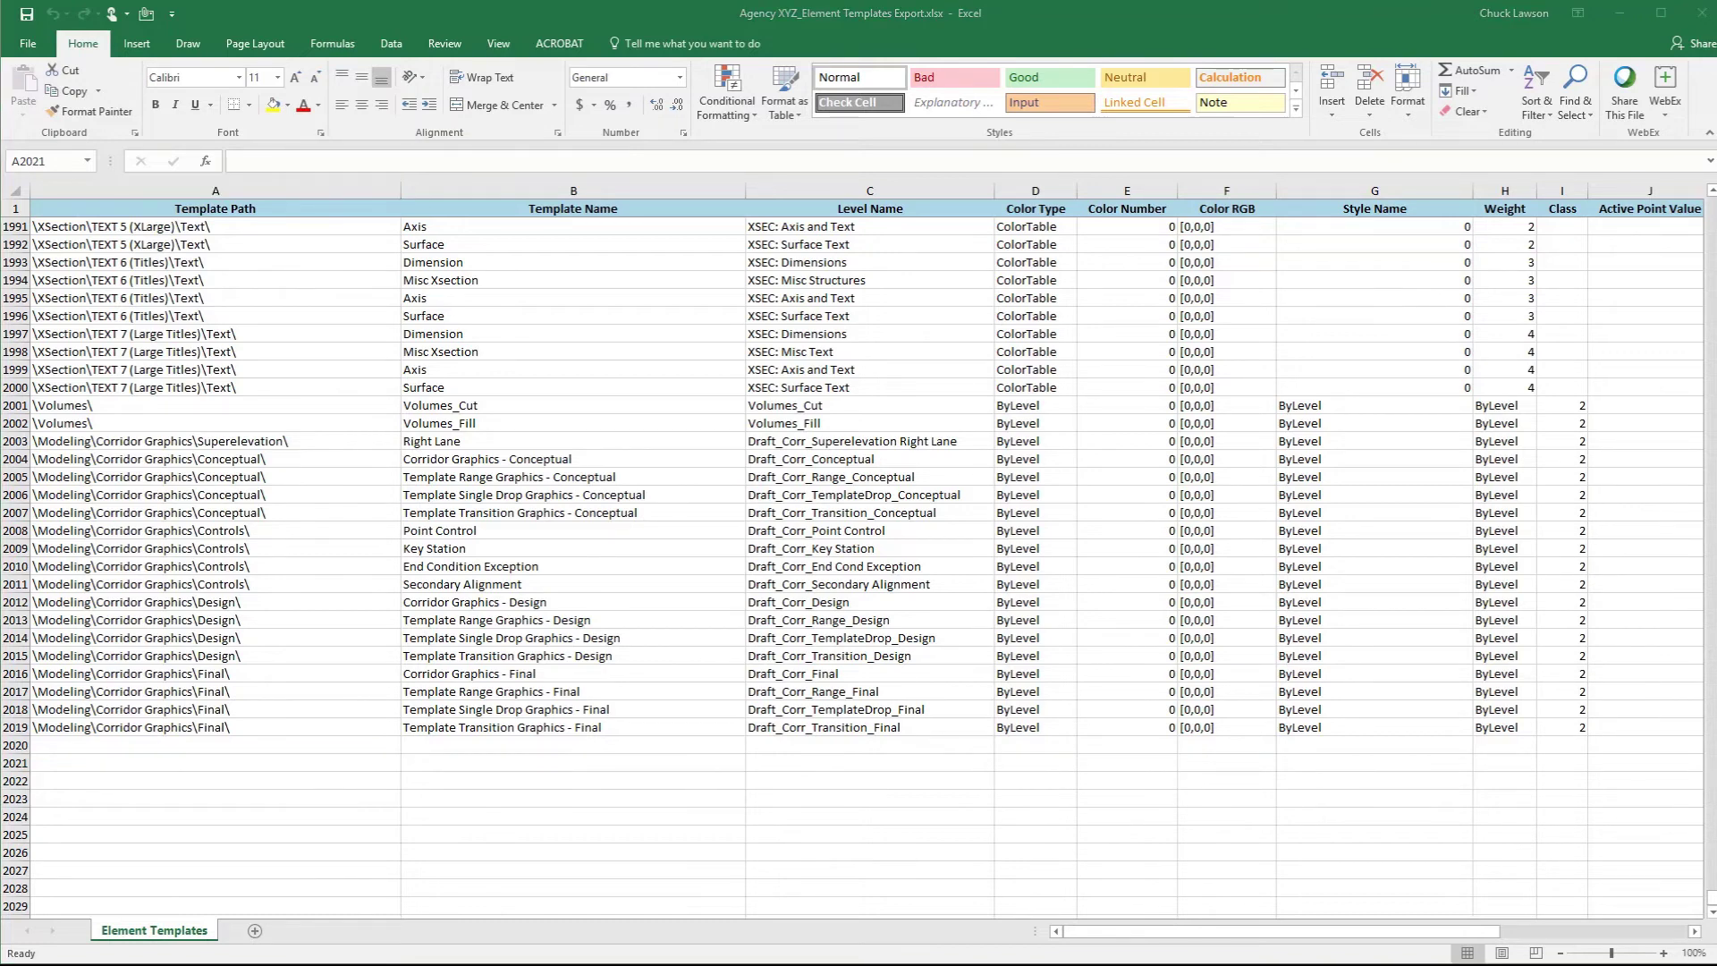
key("ctrl+v")
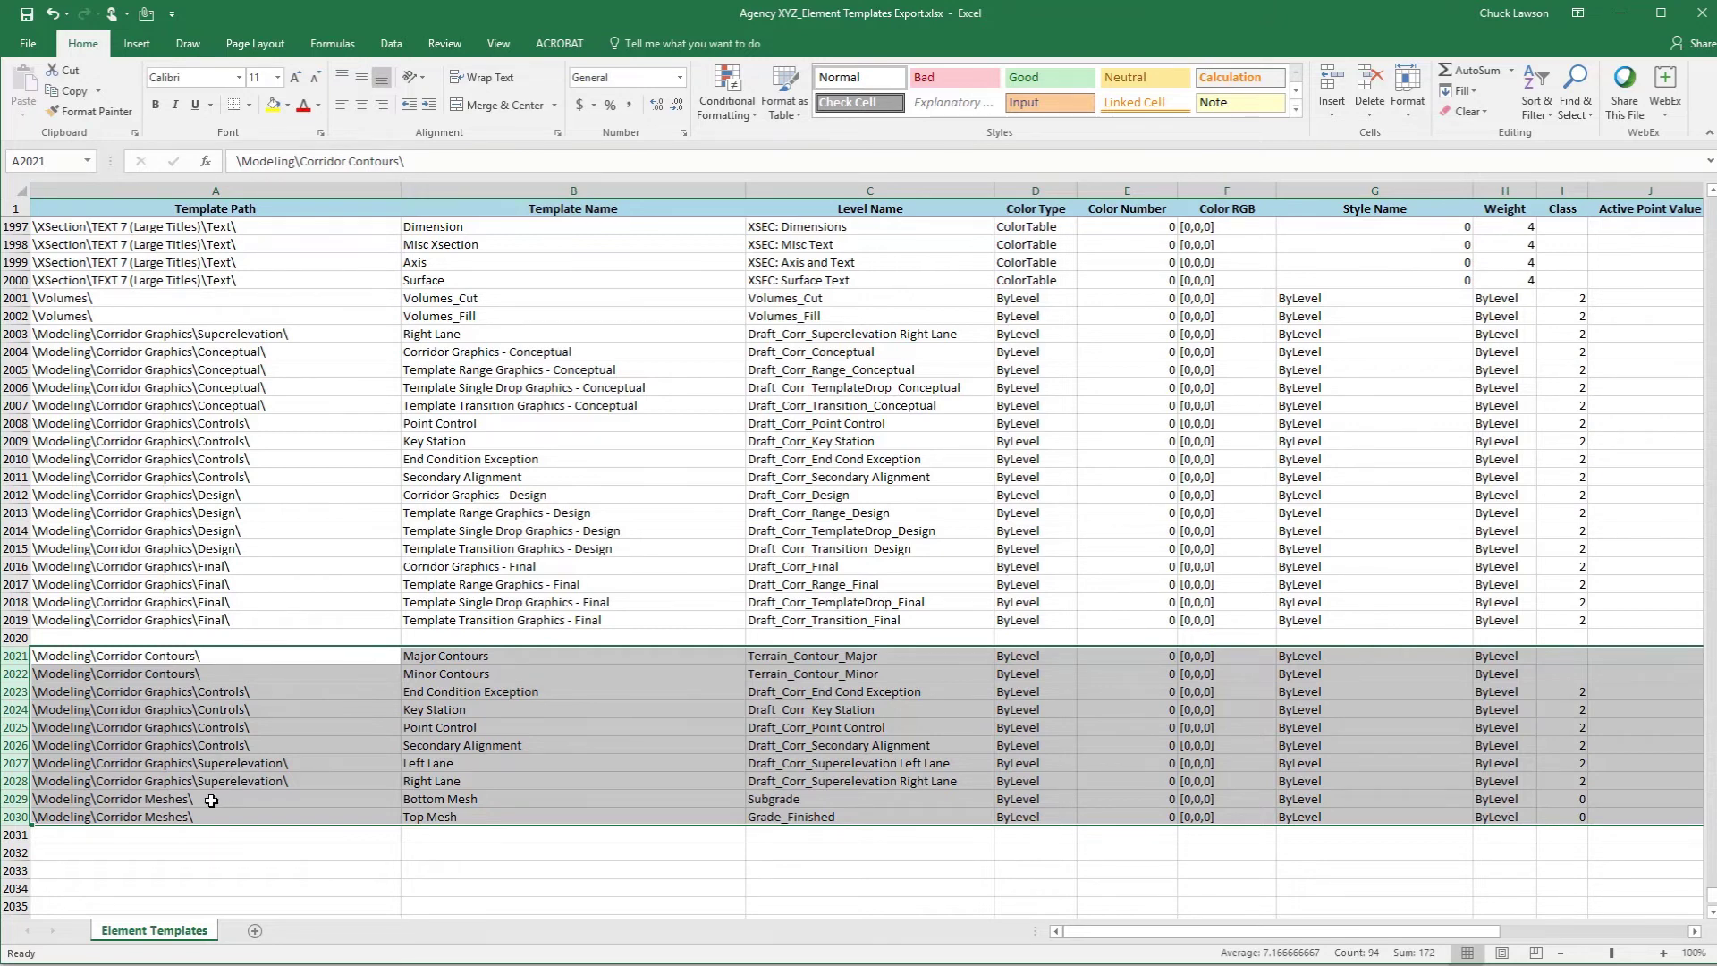
- Select the level names in C2021:C2030 to check the ten added templates
left_click(321, 656)
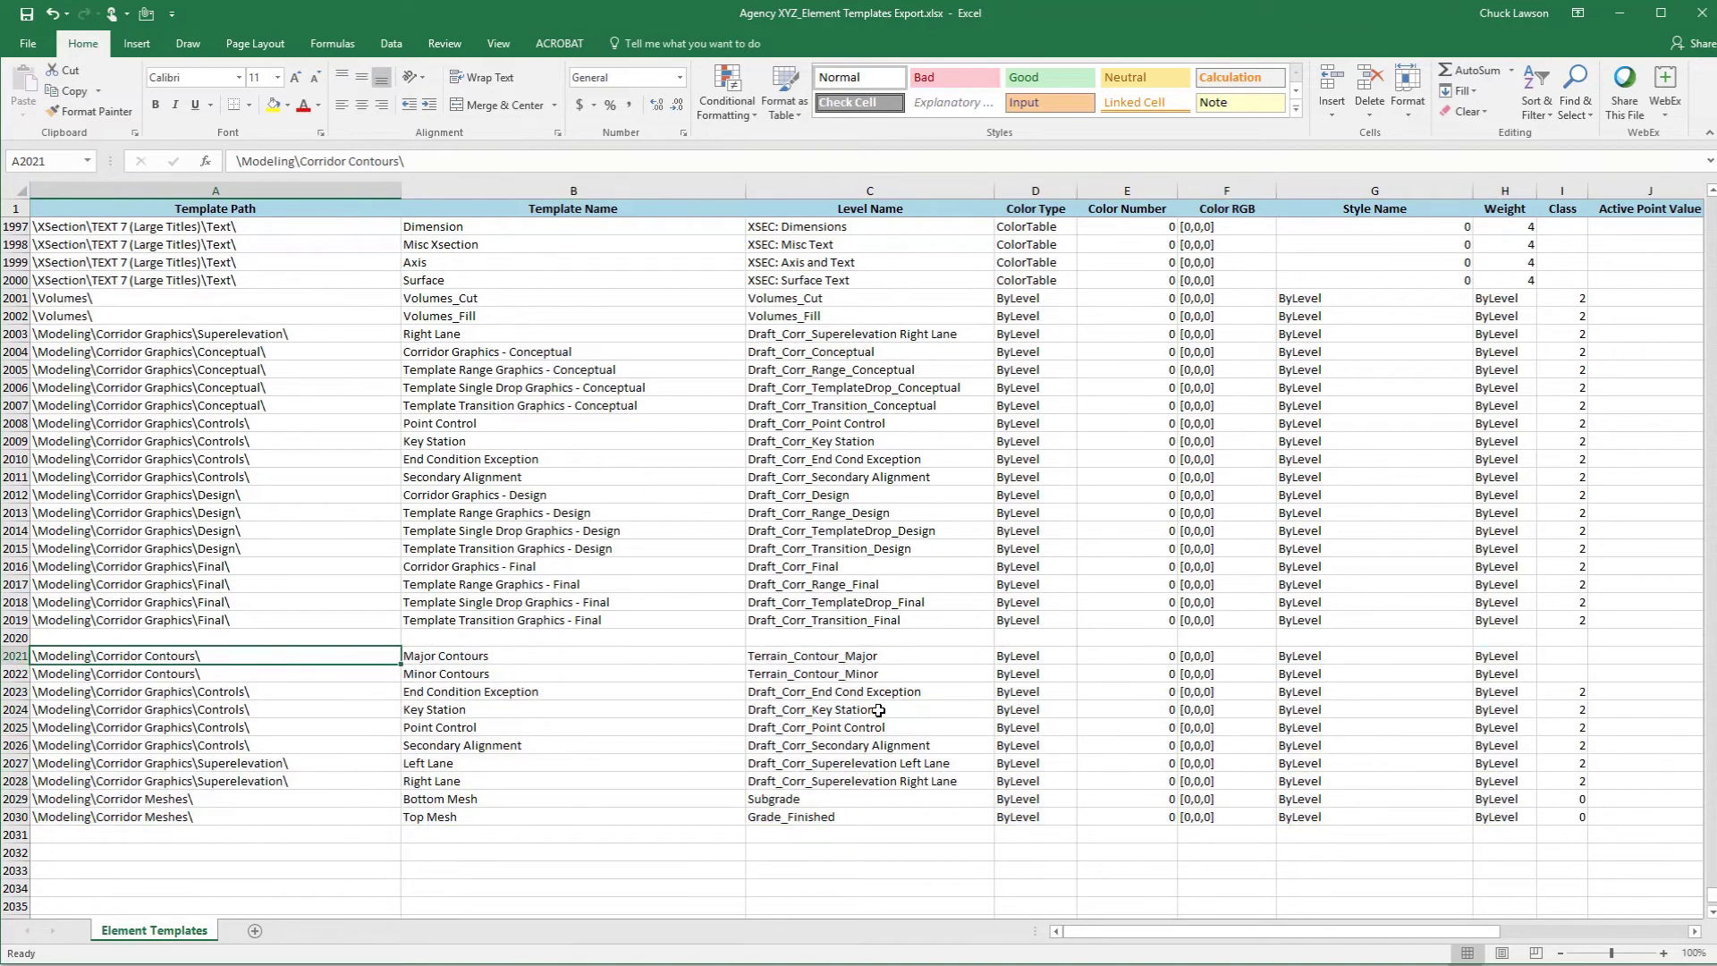
left_click(832, 661)
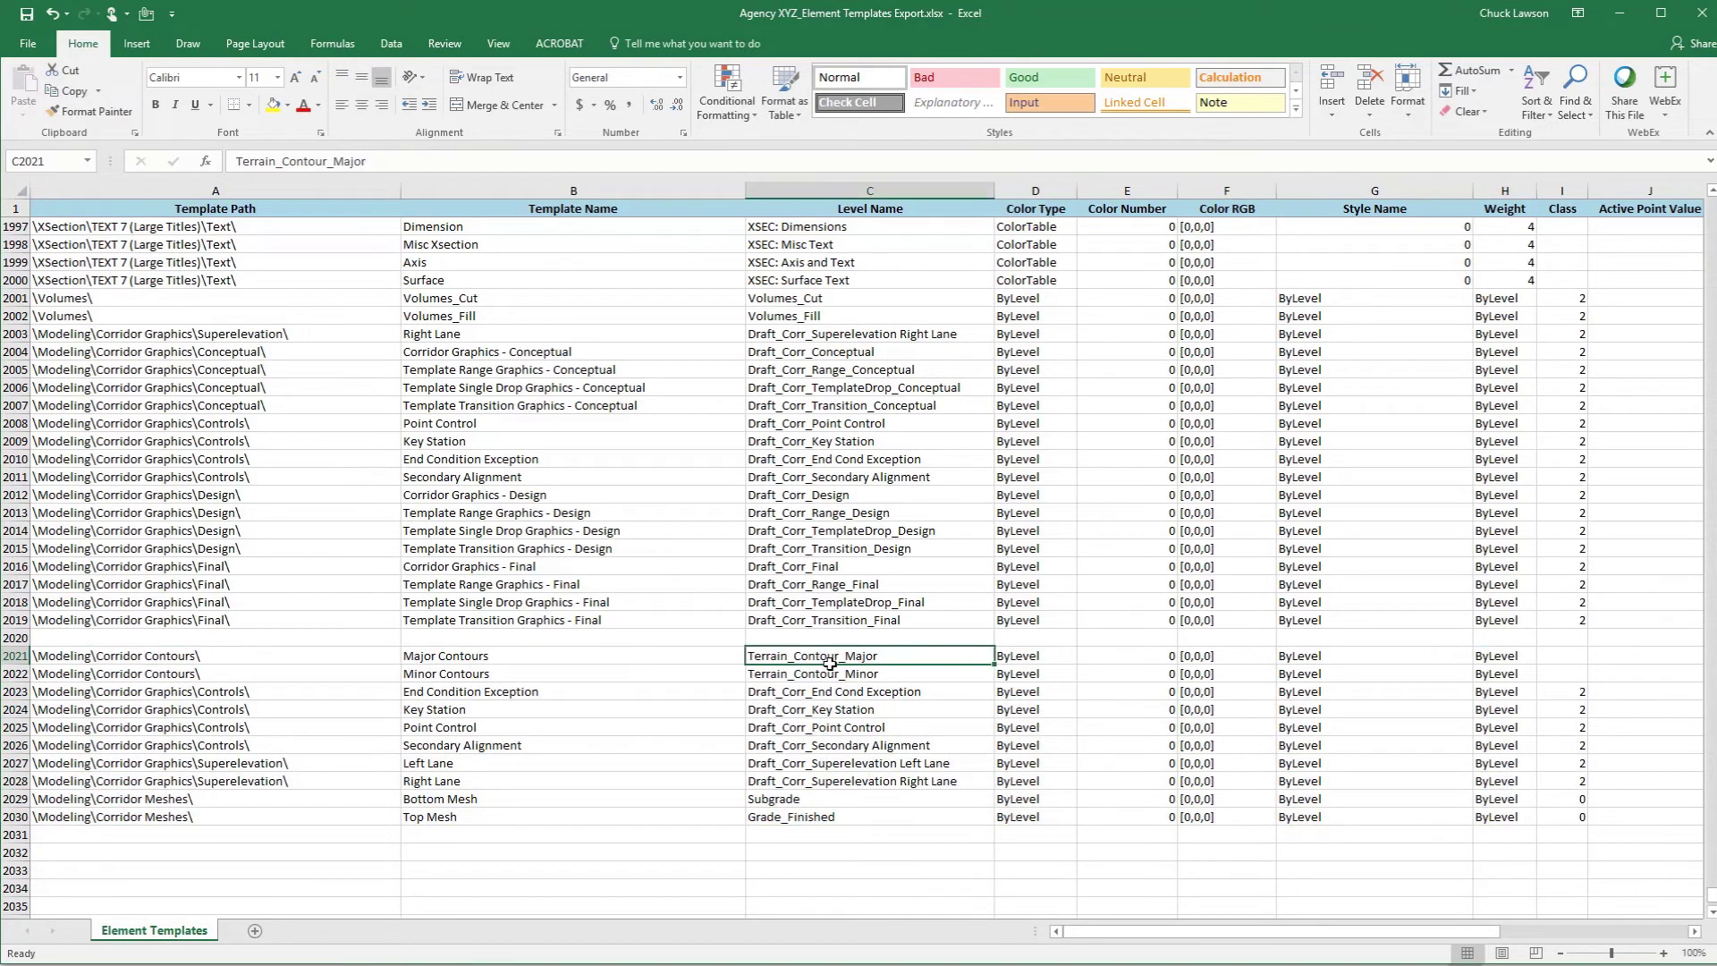
left_click(790, 819, "shift")
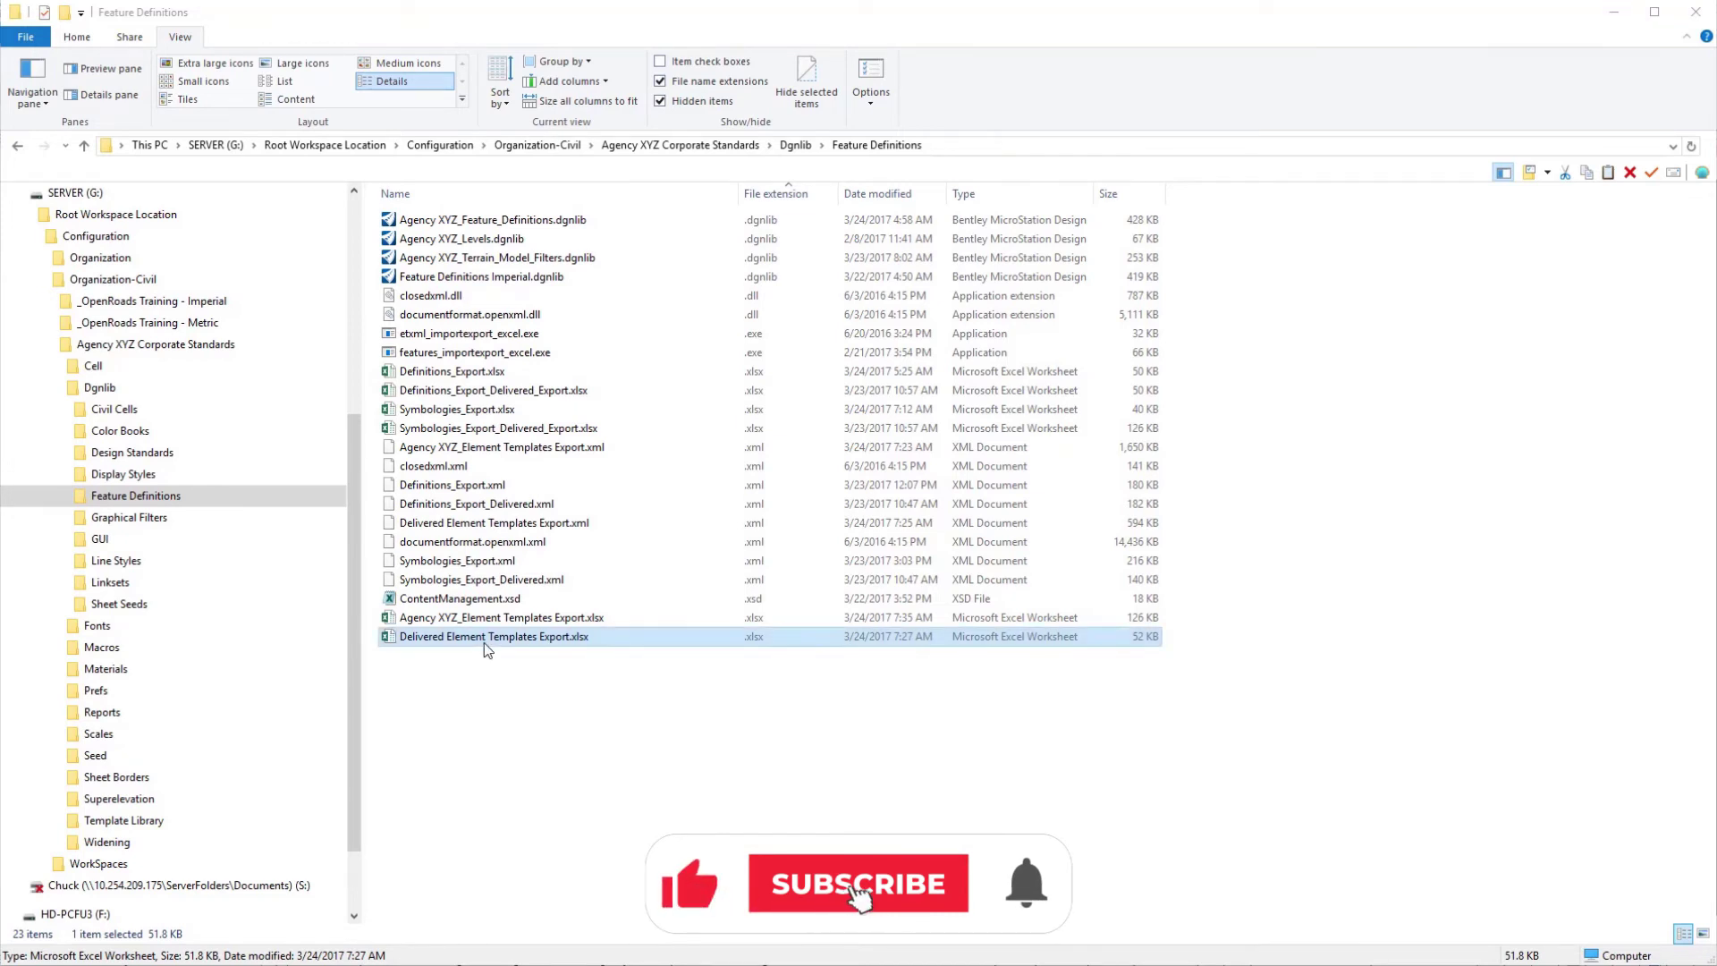
- Select Agency XYZ_Element Templates Export.xml beside its spreadsheet in the Feature Definitions folder
key("Up")
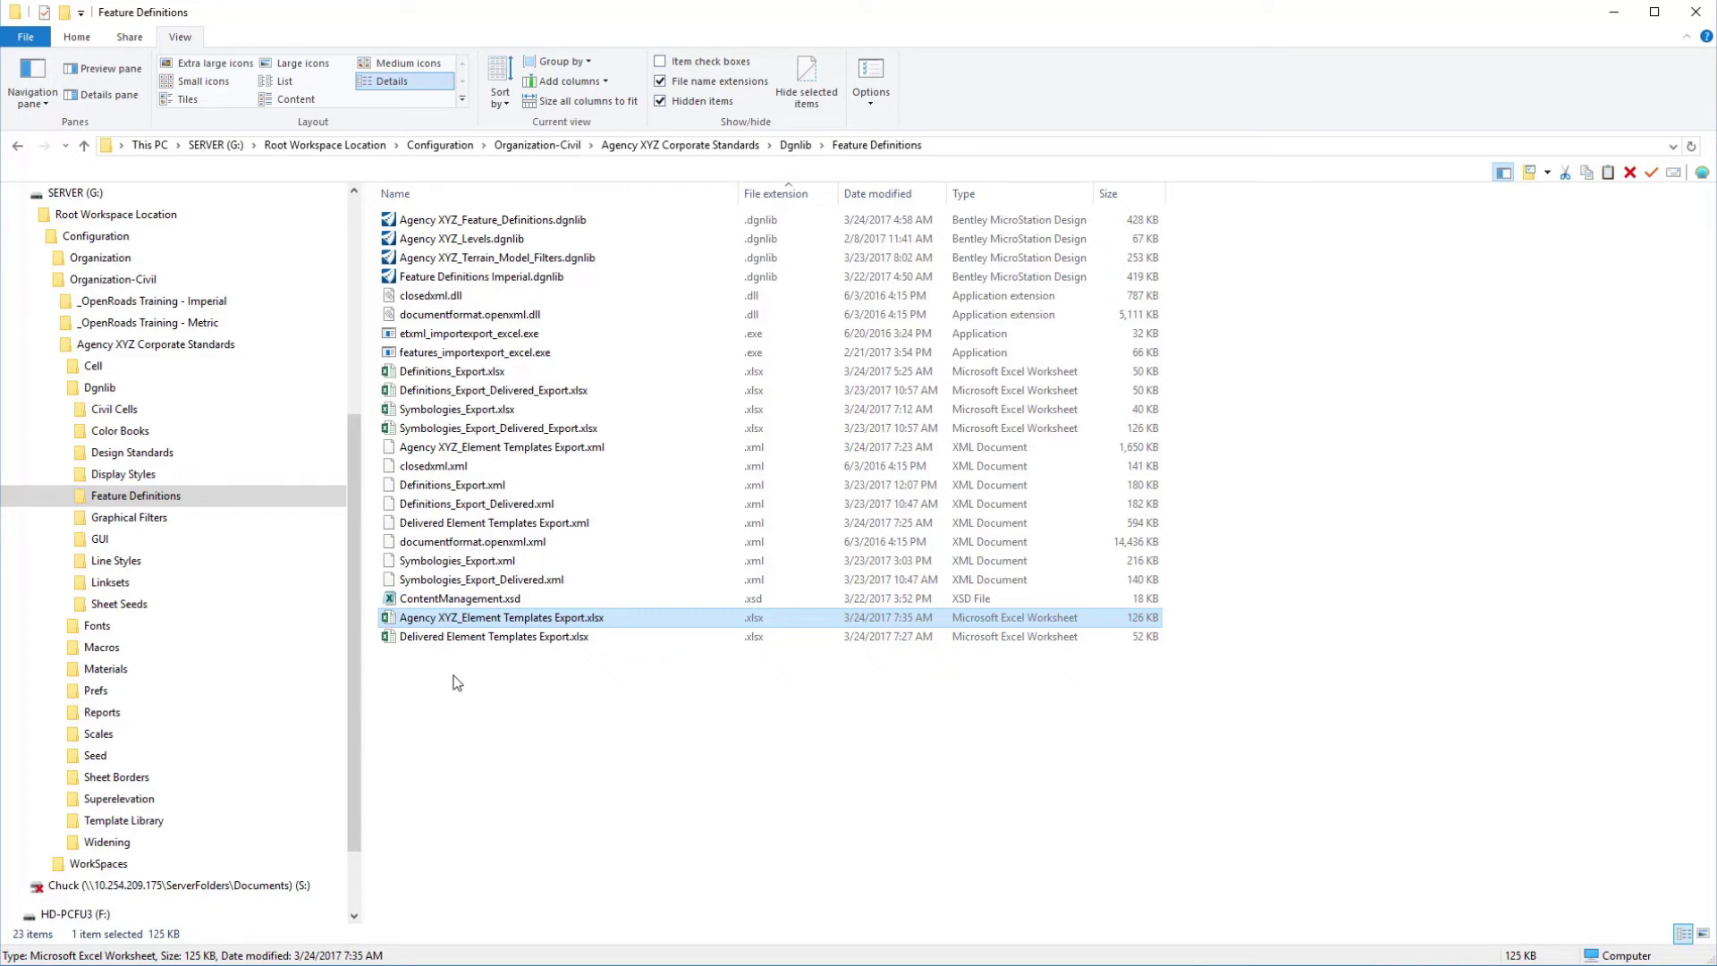
left_click(529, 456)
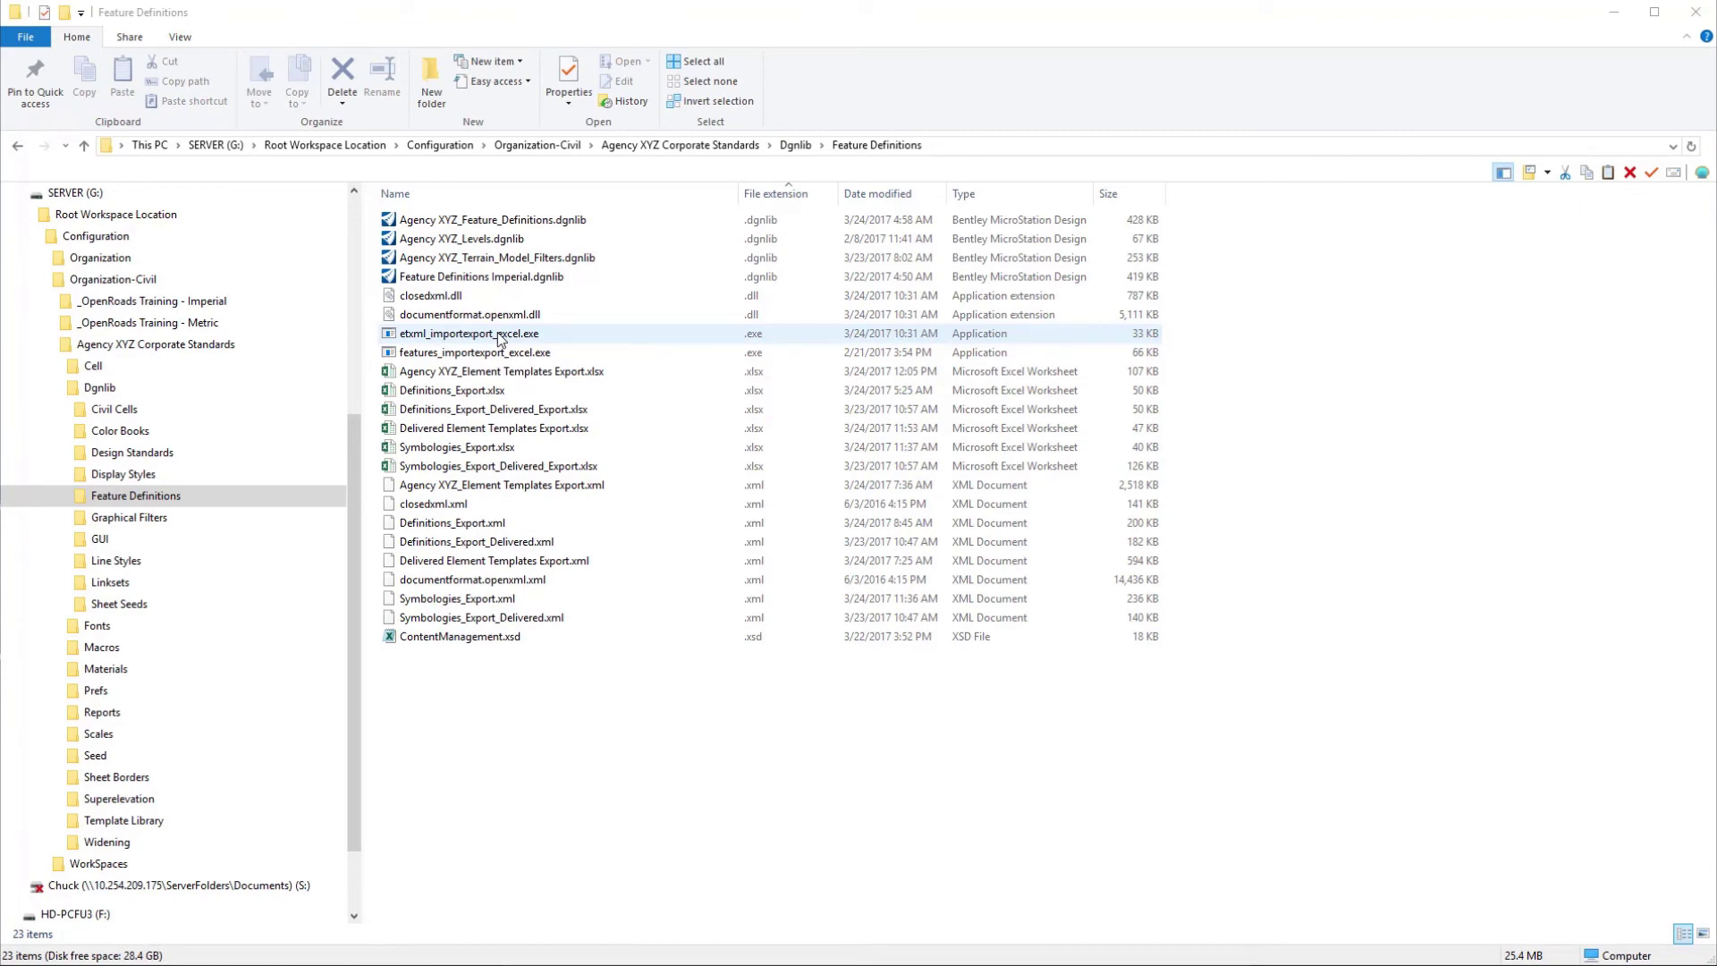
- Load Agency XYZ_Element Templates Export.xml into the Element Template XML To/From Excel converter
double_click(499, 335)
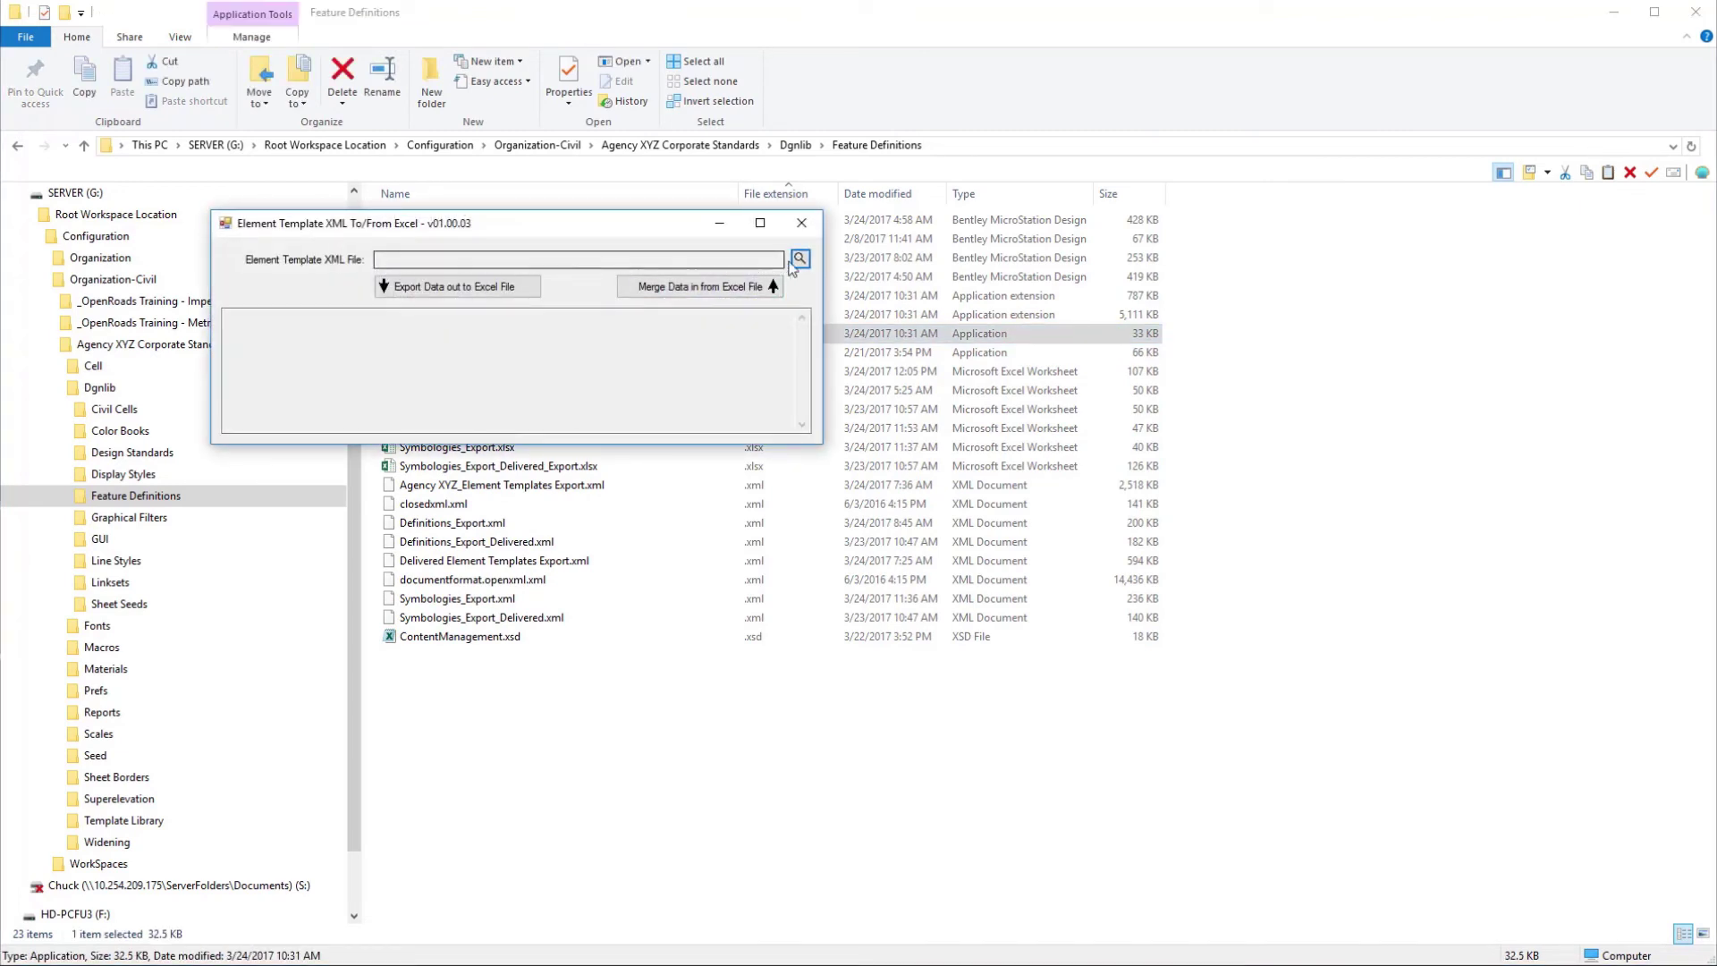
left_click(800, 259)
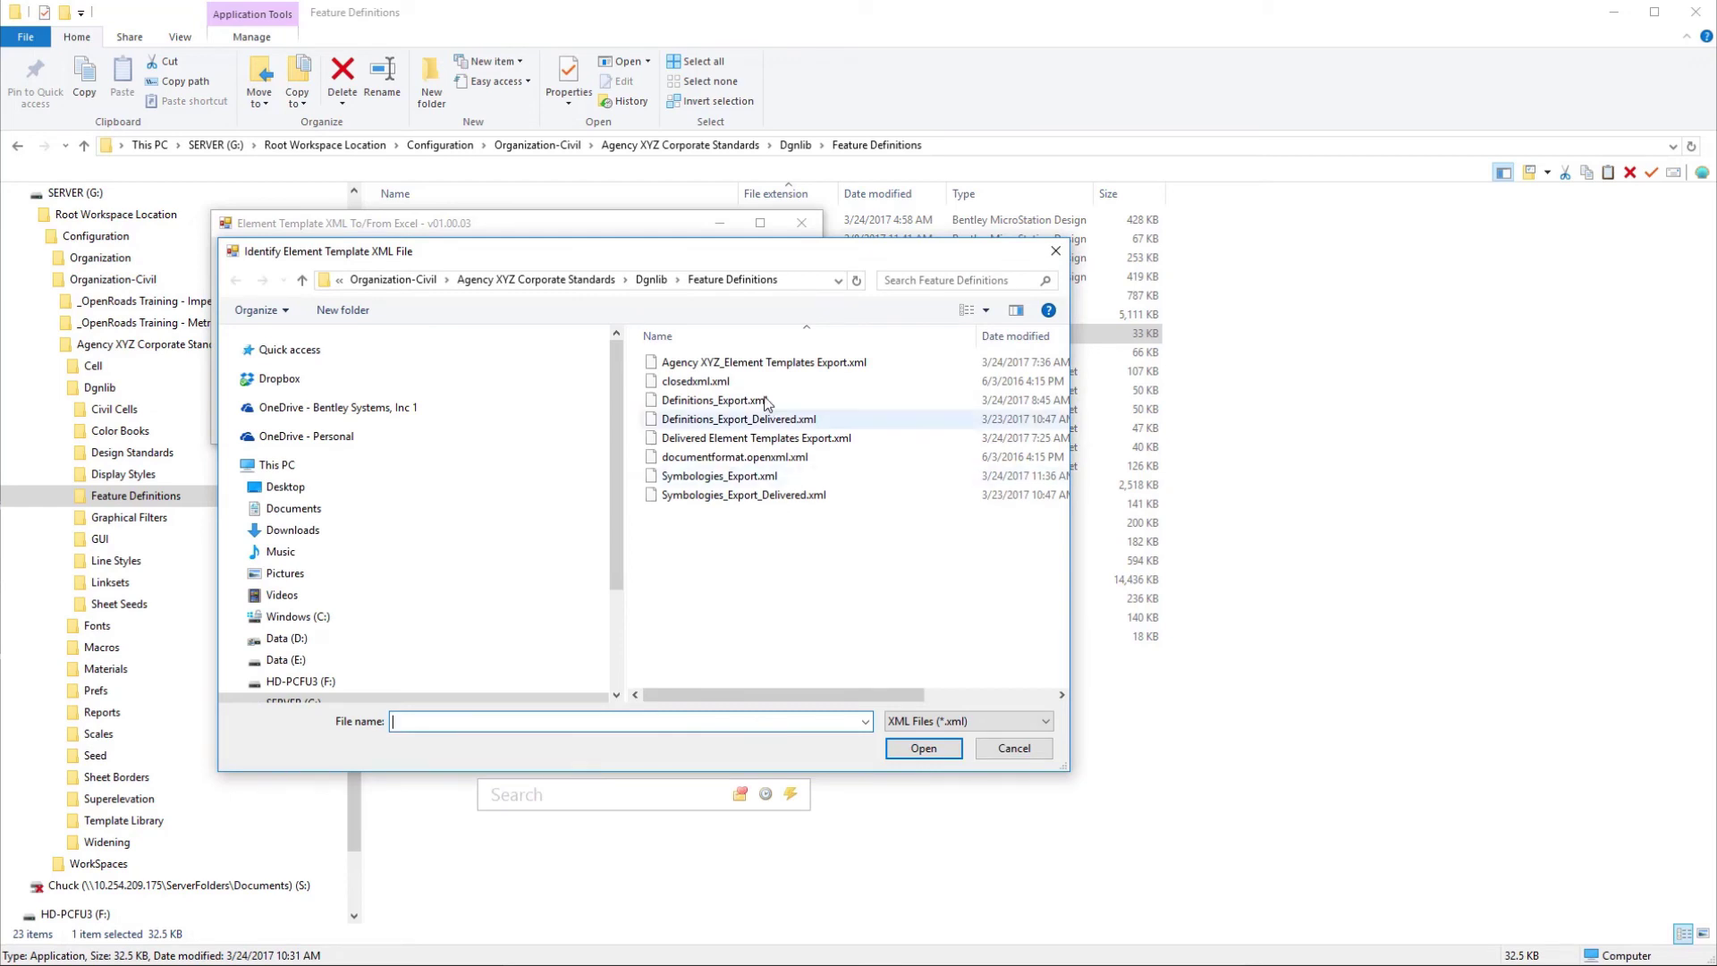
left_click(773, 365)
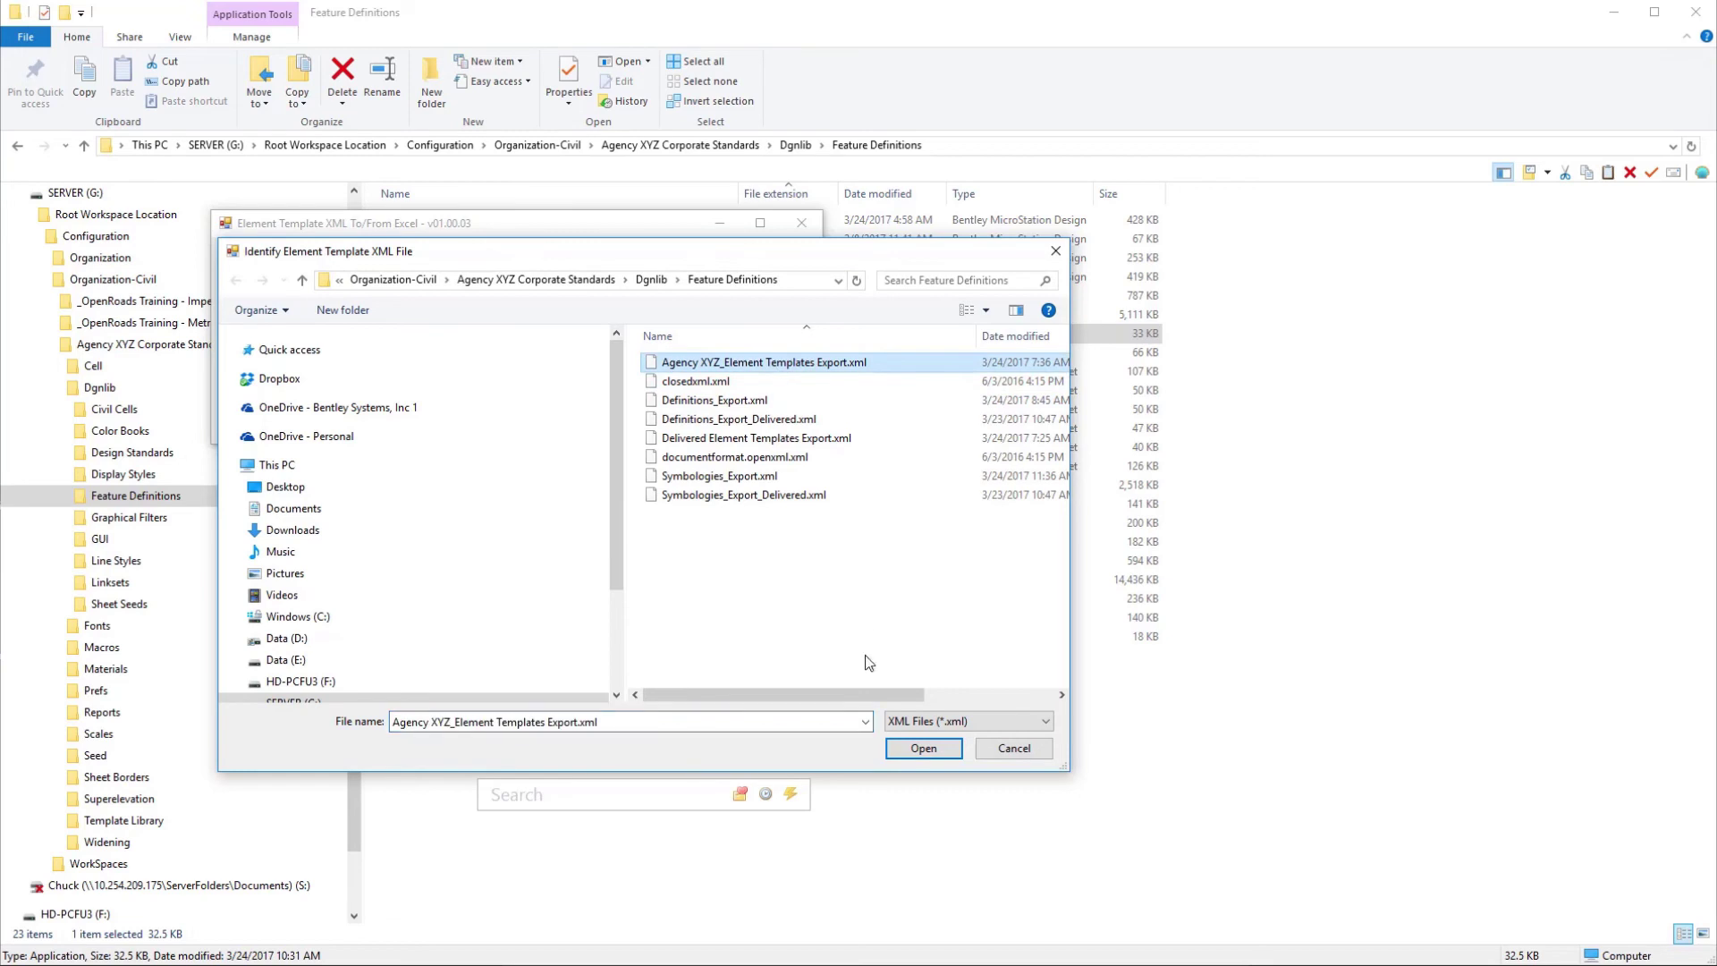
left_click(953, 751)
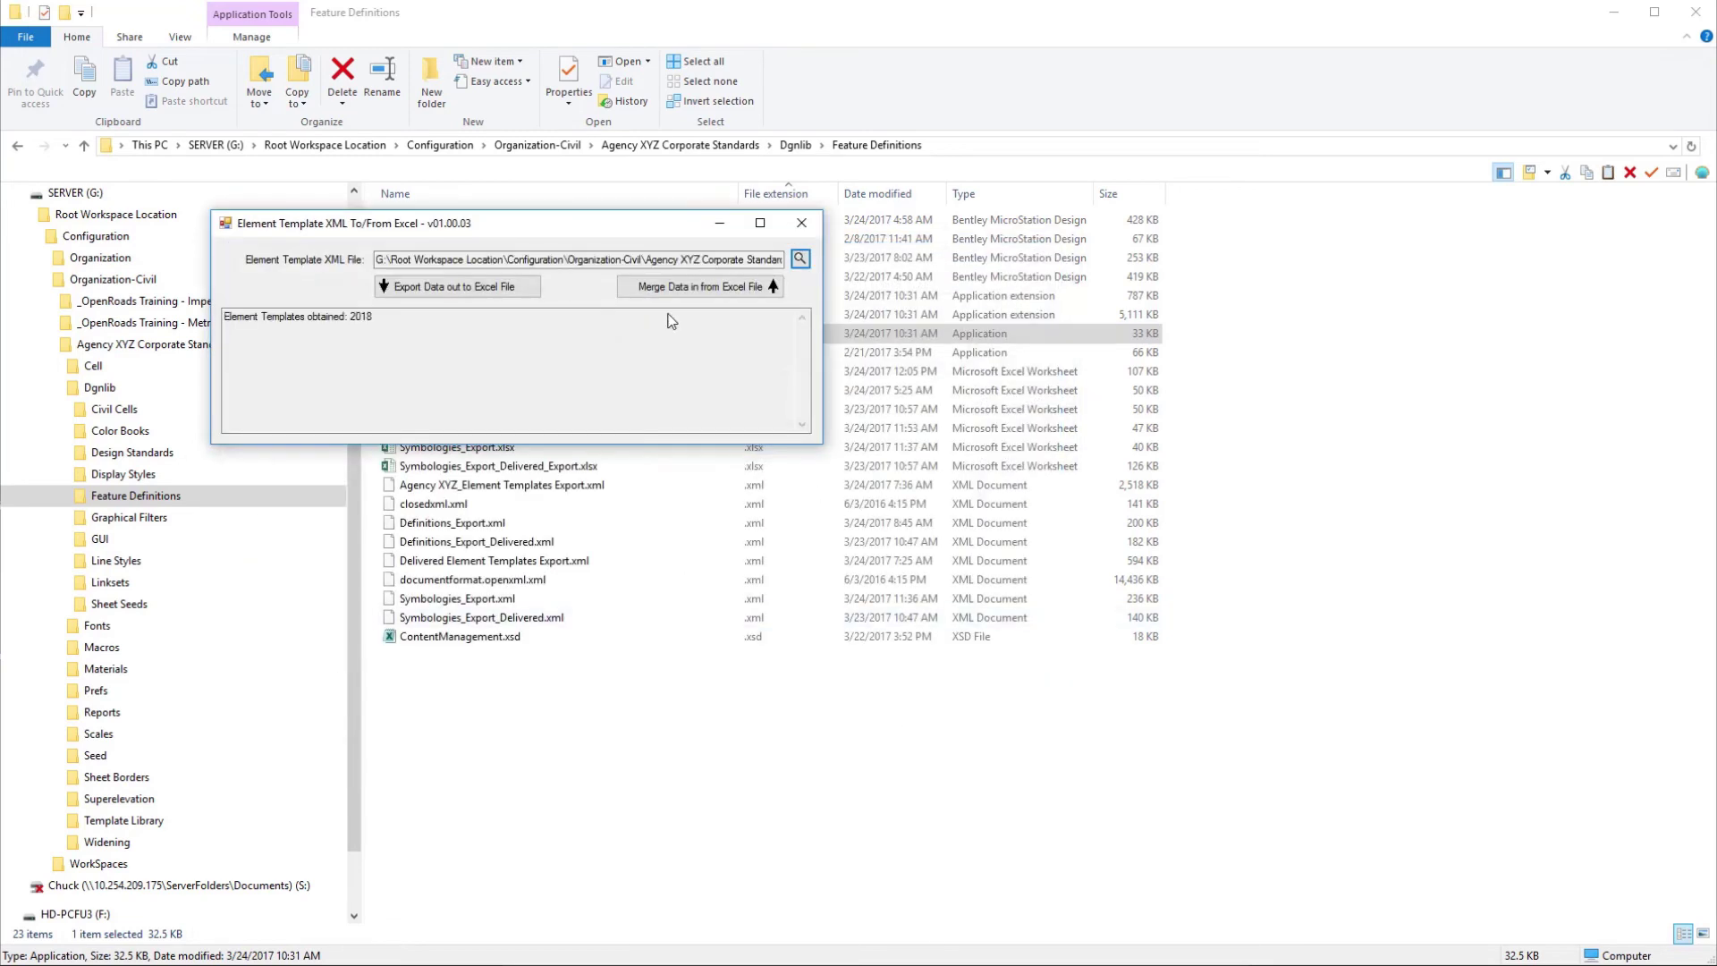
- Merge Agency XYZ_Element Templates Export.xlsx into the XML file, then close the converter
left_click(676, 288)
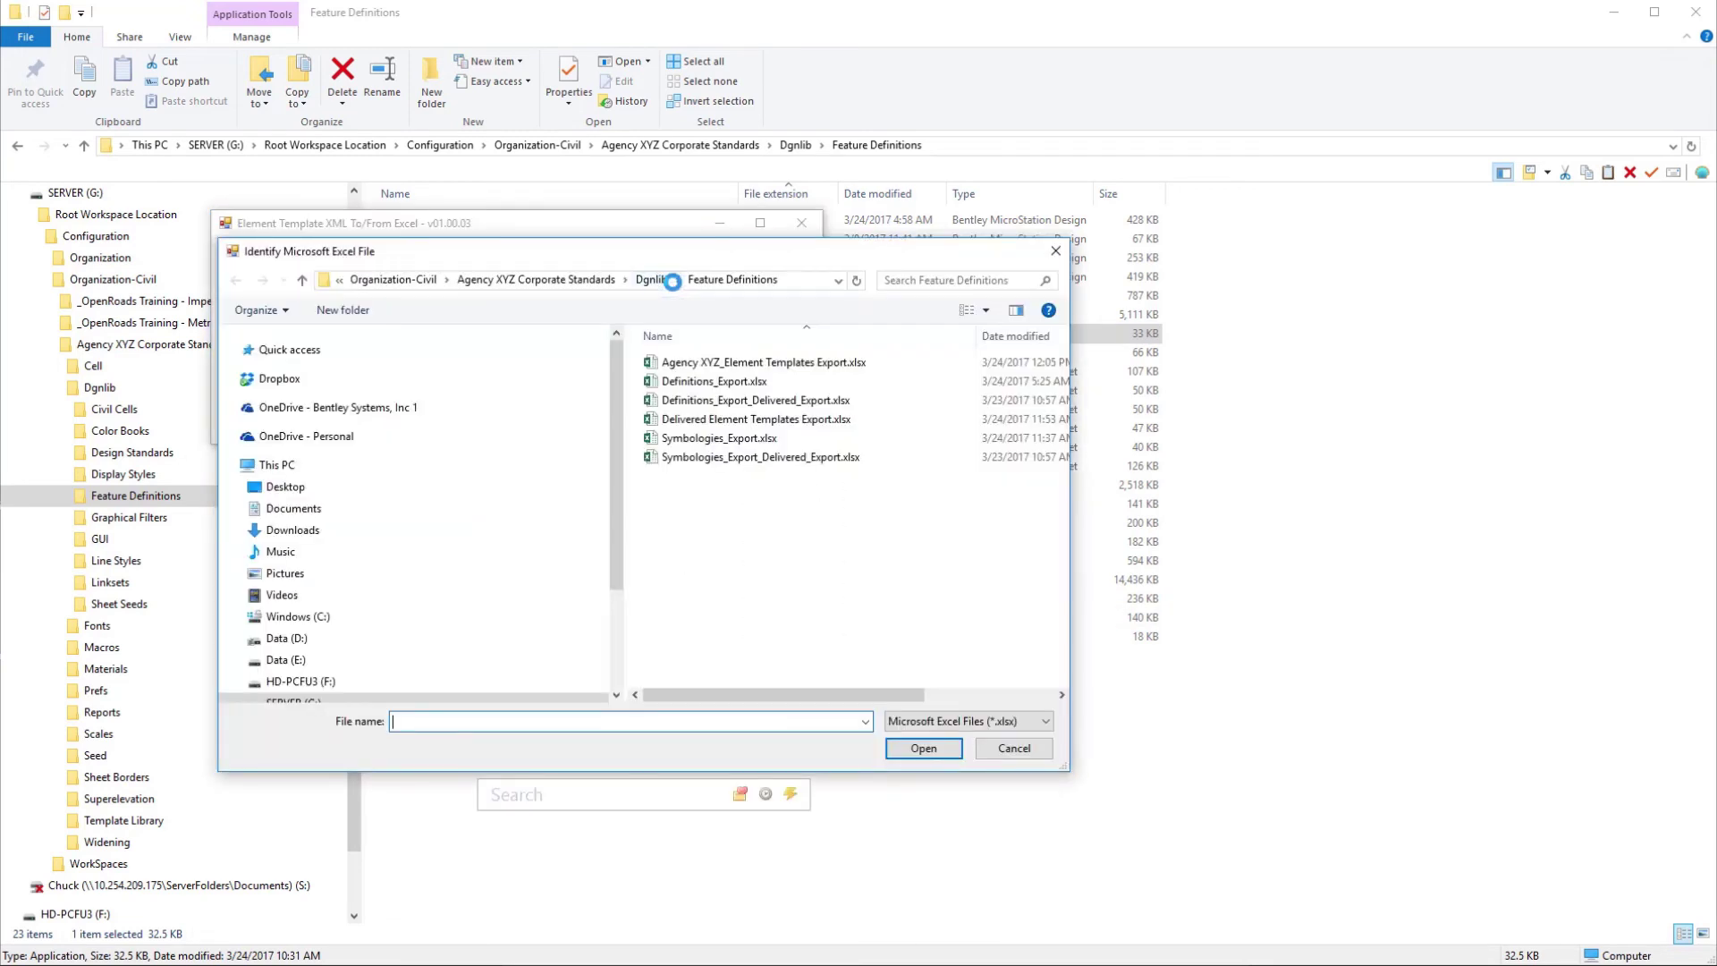
left_click(697, 364)
left_click(921, 753)
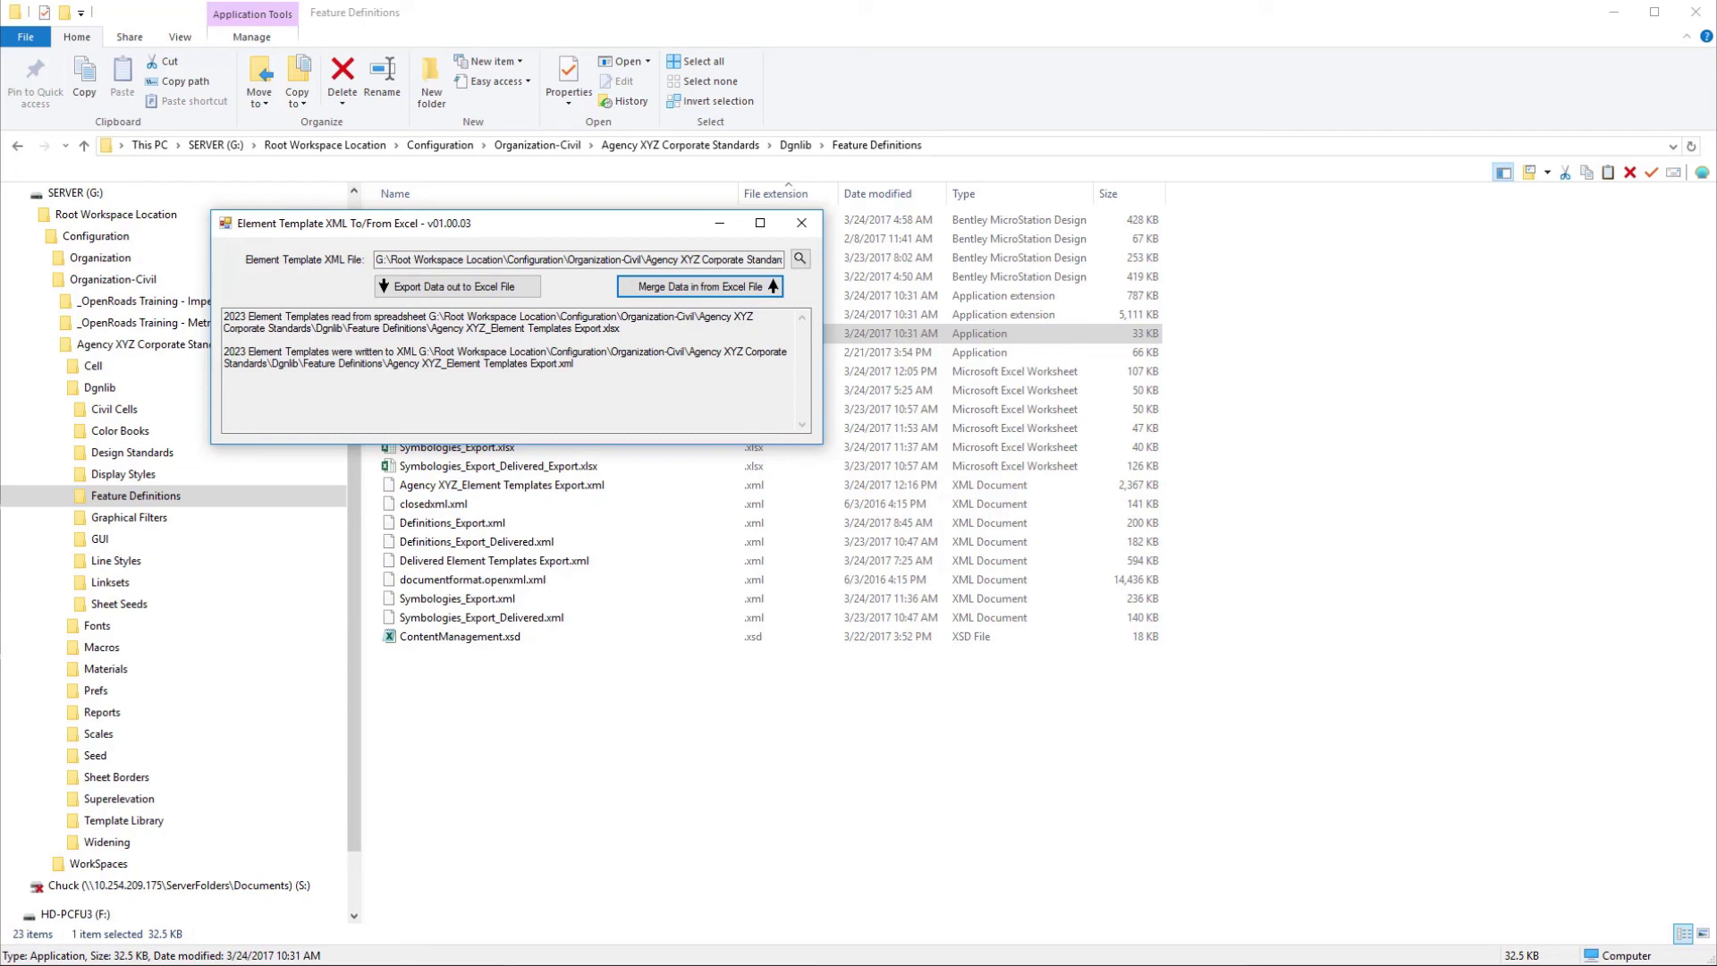
left_click(801, 223)
left_click(470, 725)
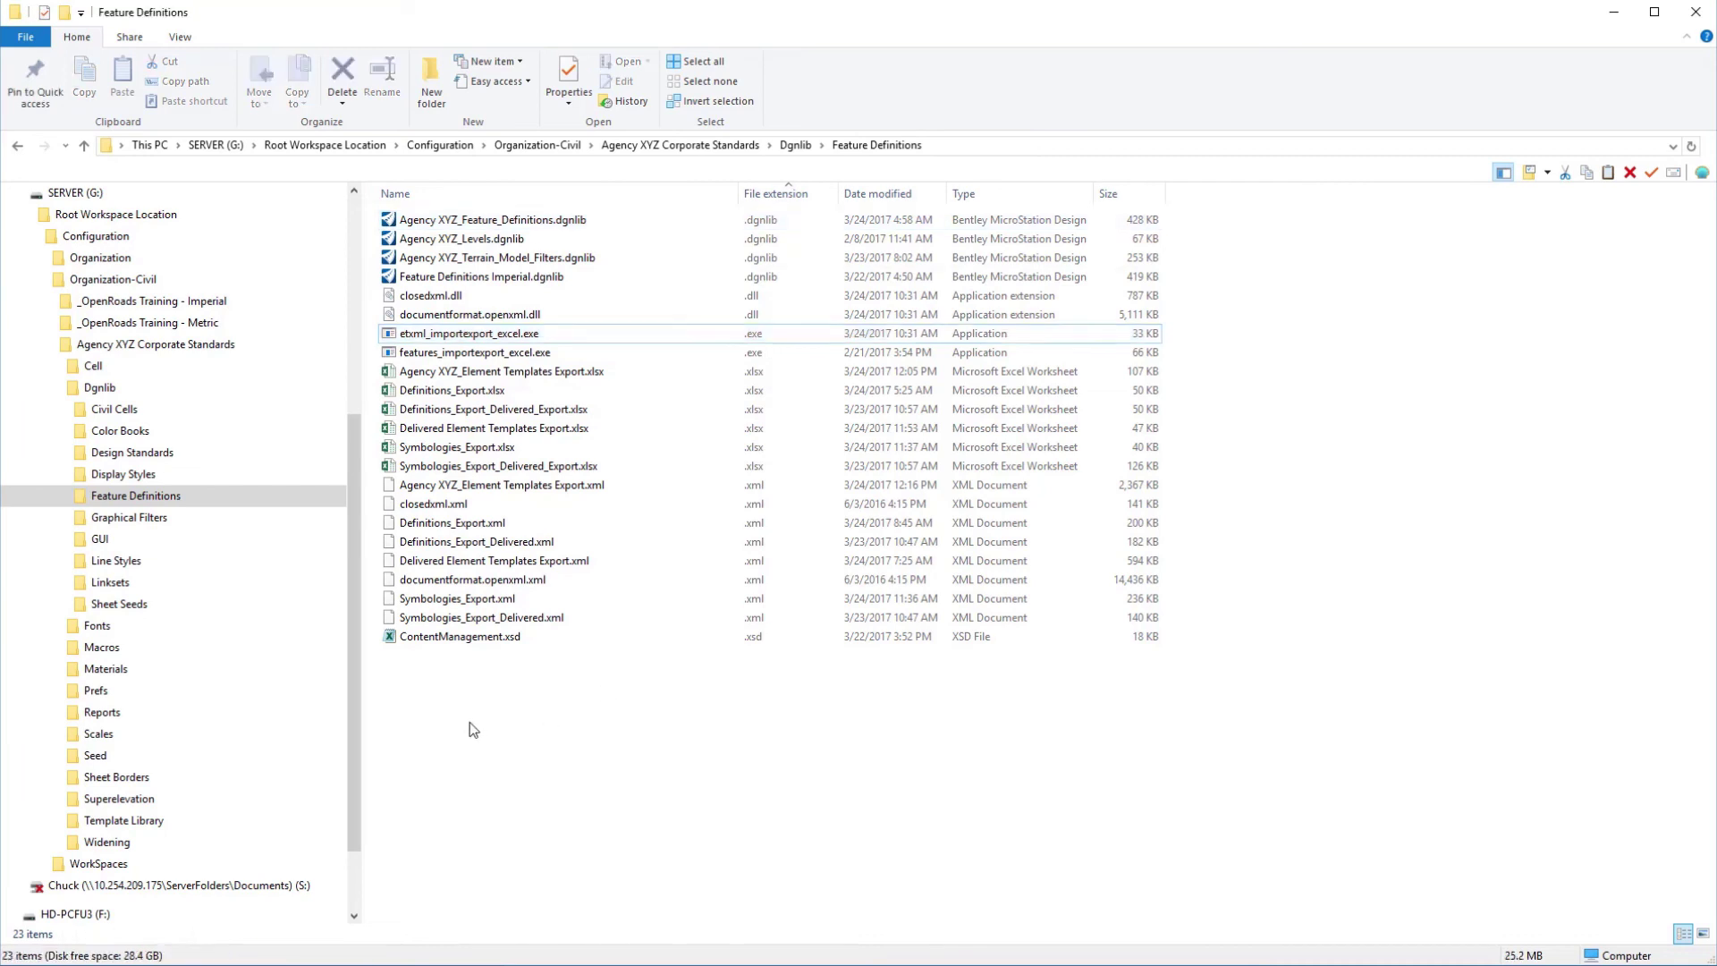